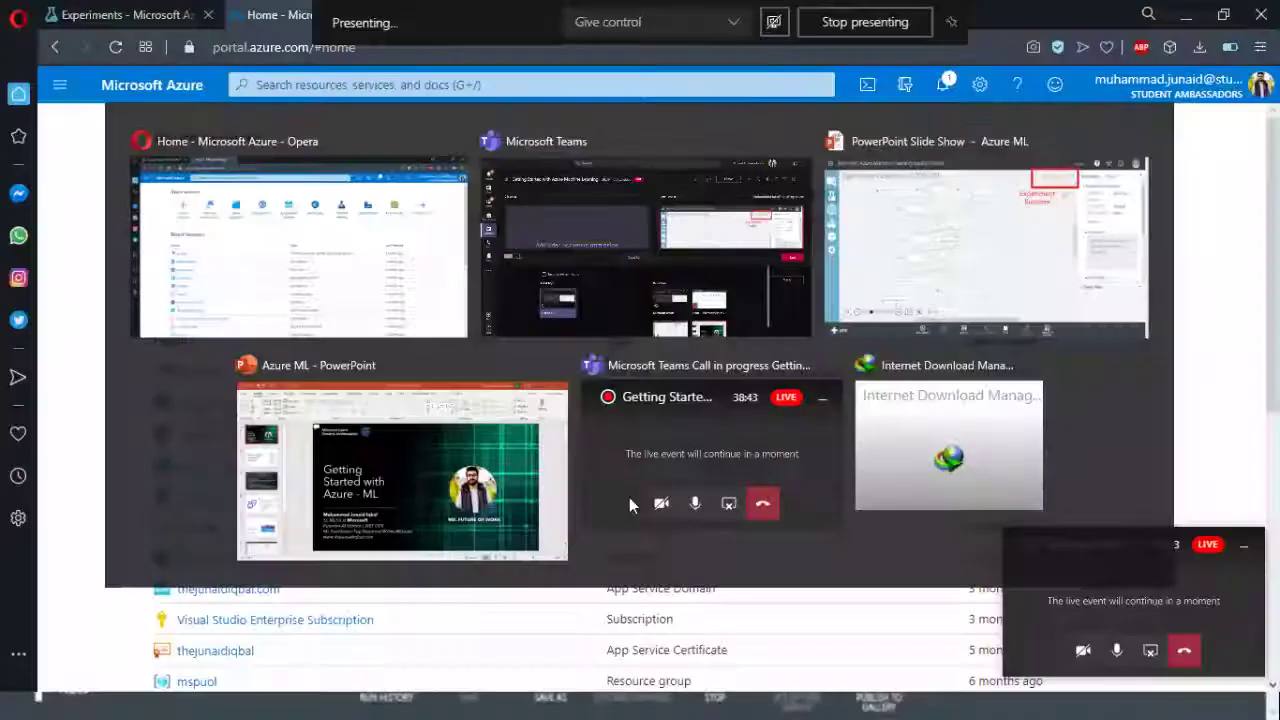
- Switch to the Azure portal home page, minimize the floating Teams call window, and highlight the Recent resources heading
{"action": "key", "text": "alt+Tab"}
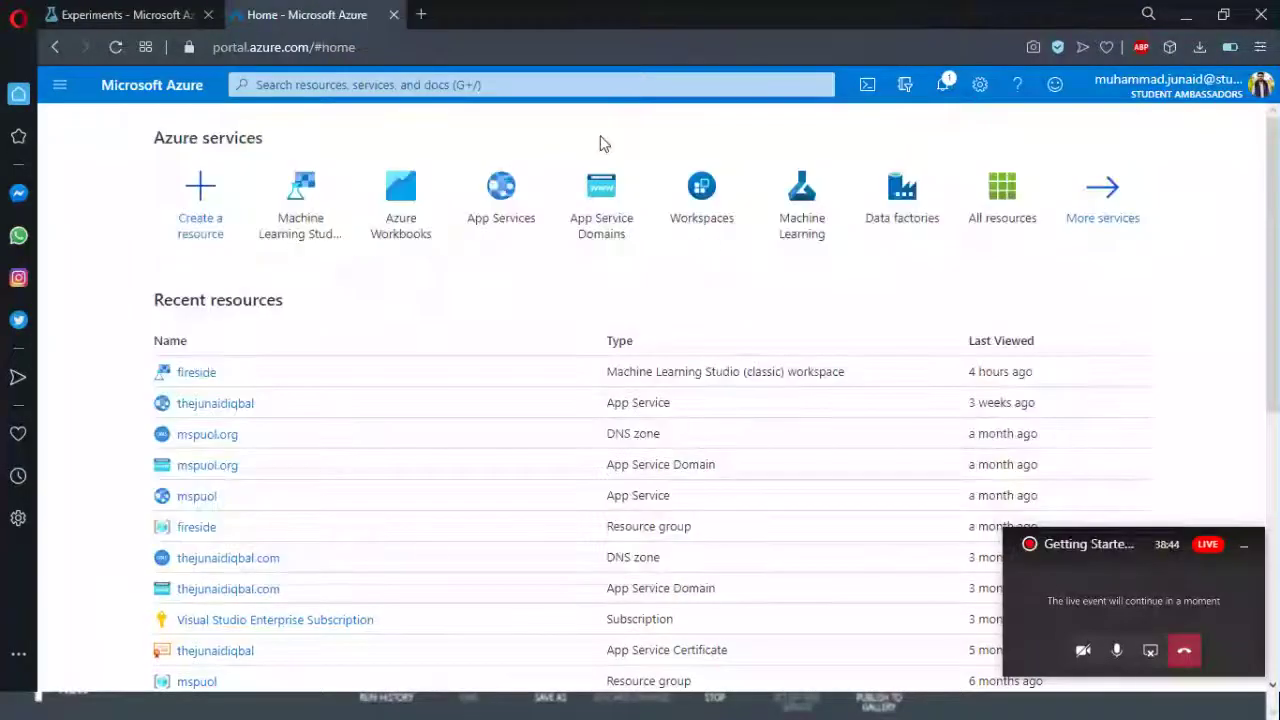
{"action": "left_click", "coordinate": [1244, 545]}
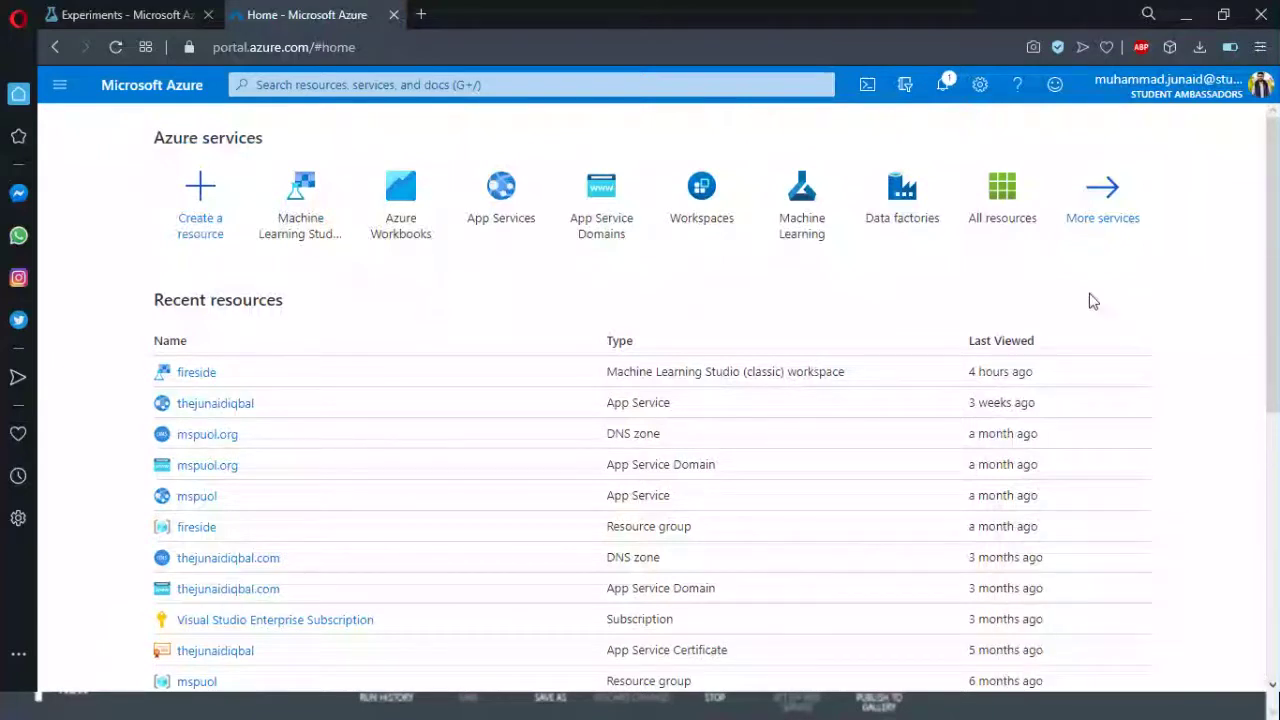
{"action": "mouse_move", "coordinate": [302, 301]}
{"action": "left_mouse_down"}
{"action": "mouse_move", "coordinate": [172, 301]}
{"action": "mouse_move", "coordinate": [279, 300]}
{"action": "left_mouse_up"}
{"action": "left_click", "coordinate": [160, 303]}
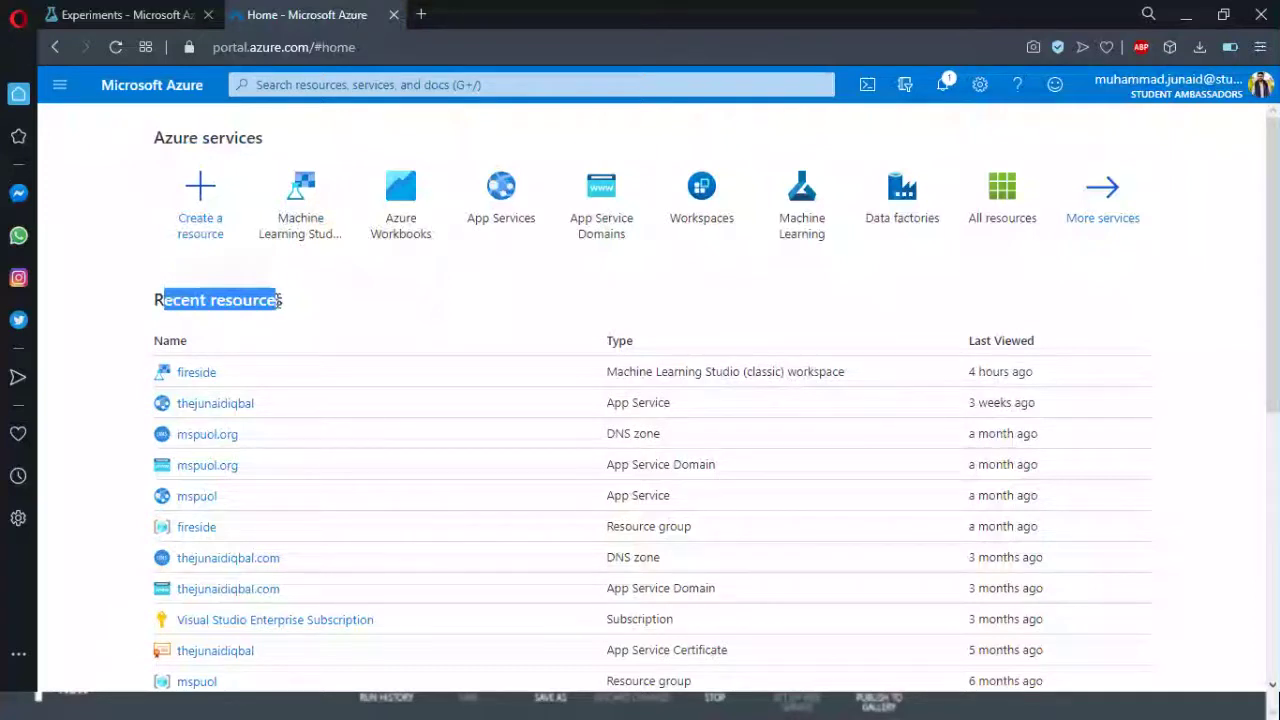
{"action": "key", "text": "alt+Tab"}
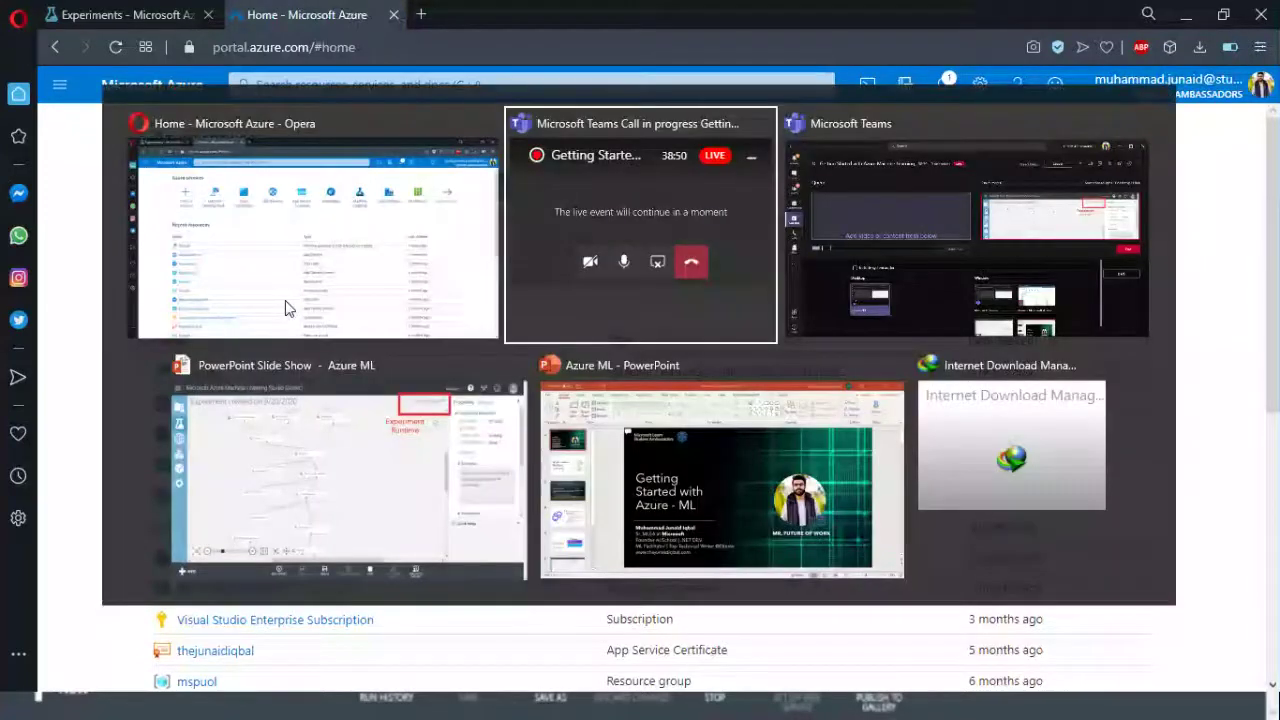
{"action": "key", "text": "alt+Tab"}
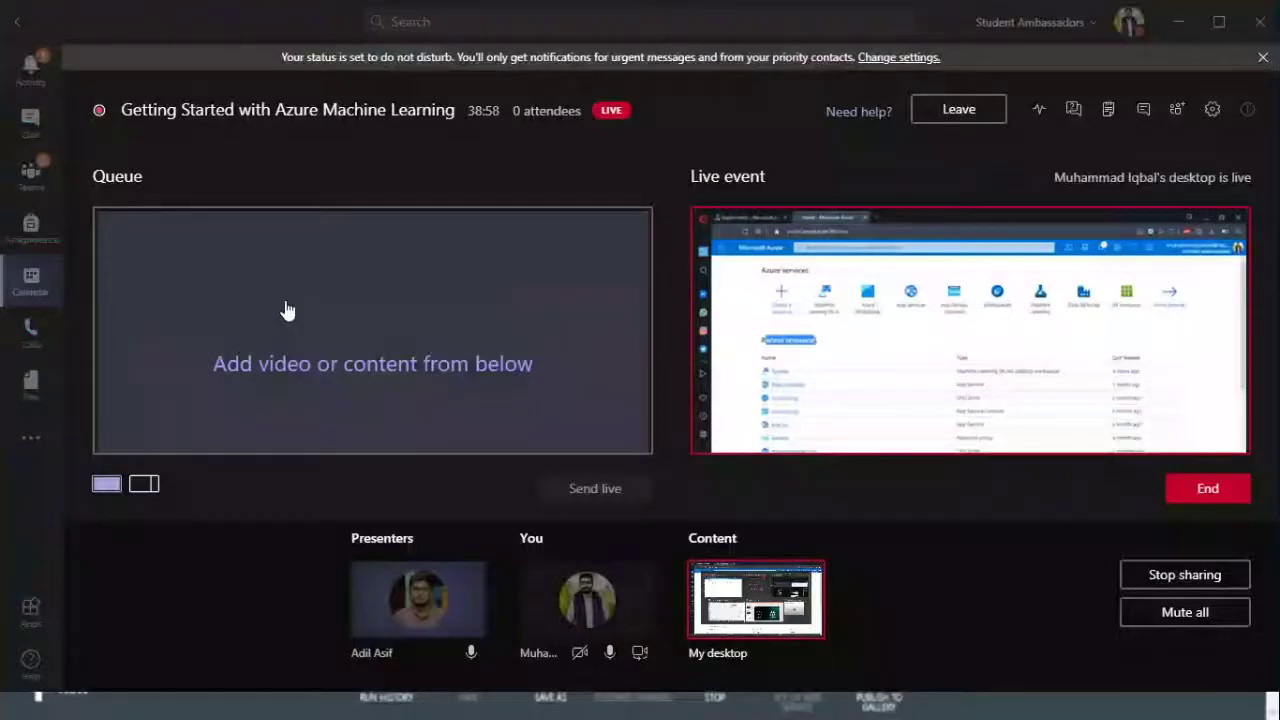
{"action": "key", "text": "alt+Tab"}
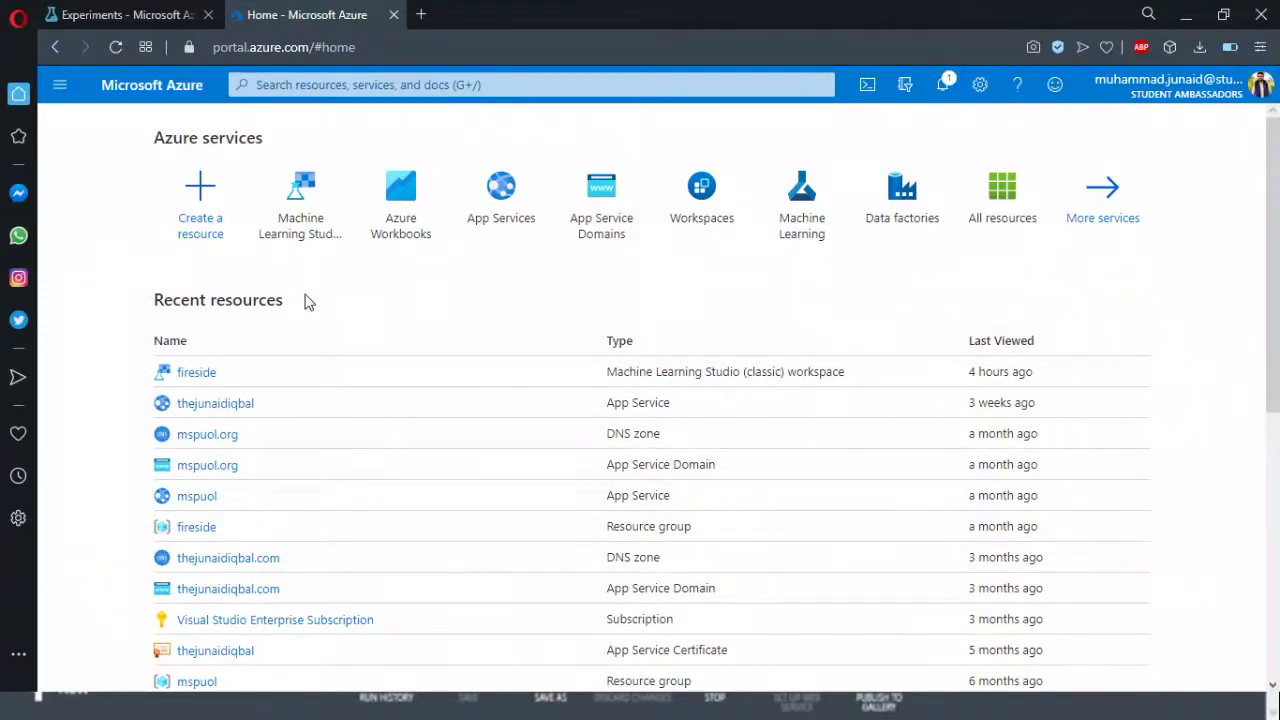
- Search the portal for "machine lea" and open Machine Learning Studio (classic) workspaces to add a new workspace
{"action": "left_click", "coordinate": [350, 86]}
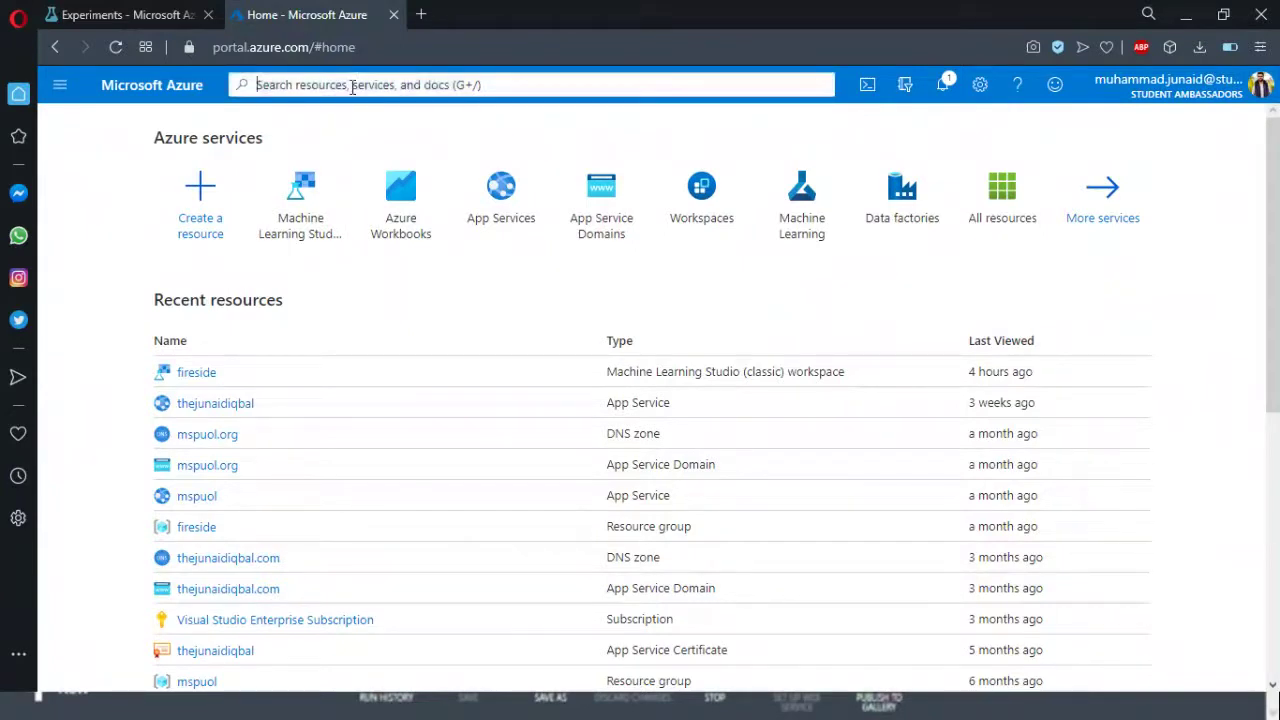
{"action": "left_click", "coordinate": [352, 86]}
{"action": "left_click", "coordinate": [386, 126]}
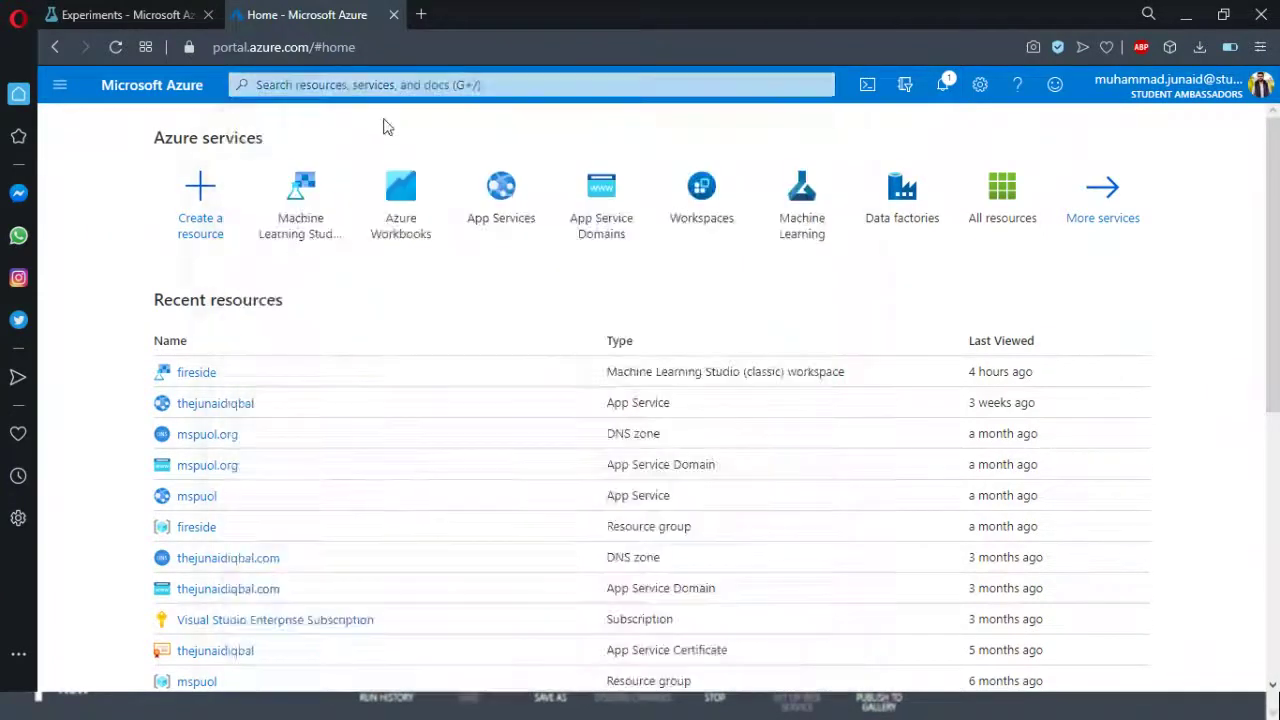
{"action": "left_click", "coordinate": [384, 86]}
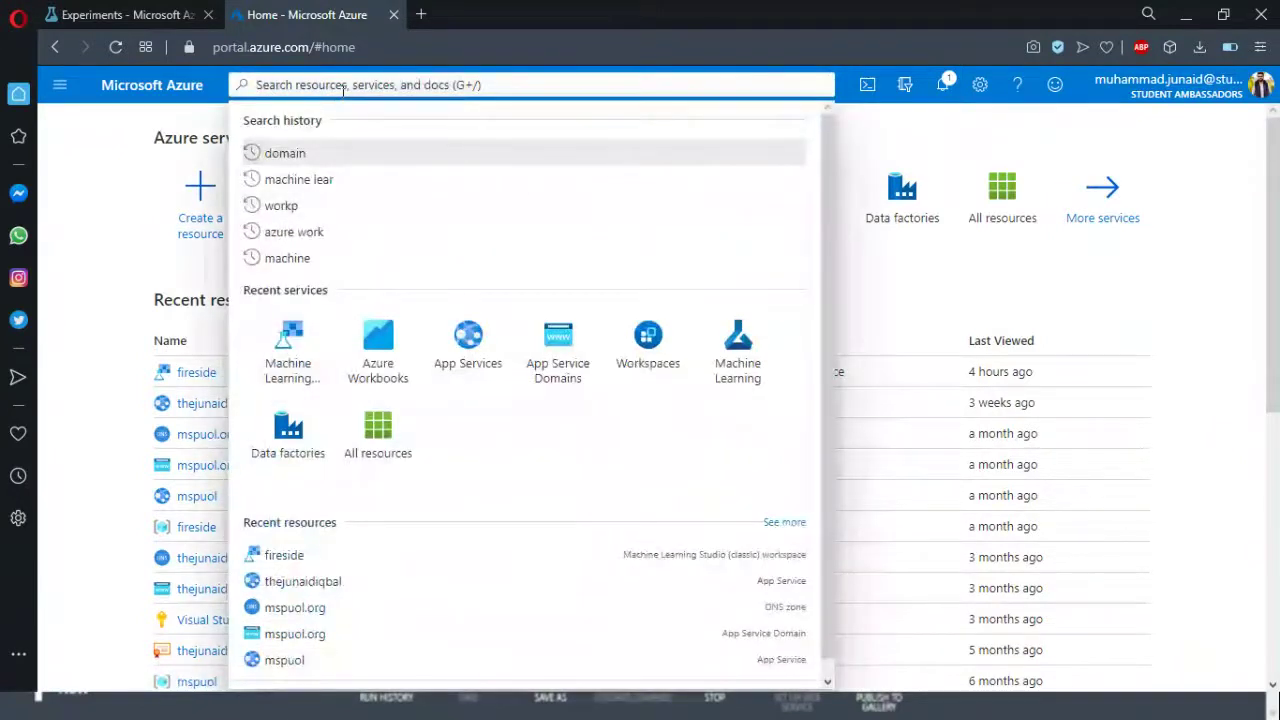
{"action": "type", "text": "machine "}
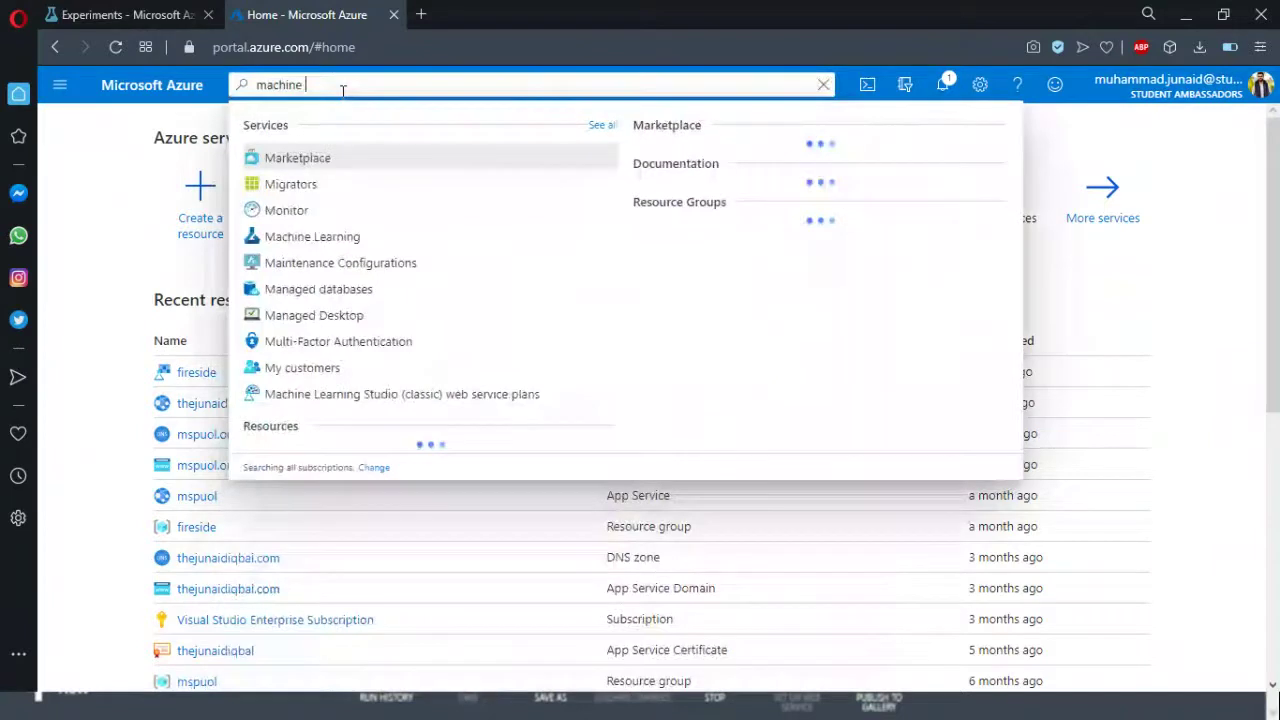
{"action": "type", "text": "lea"}
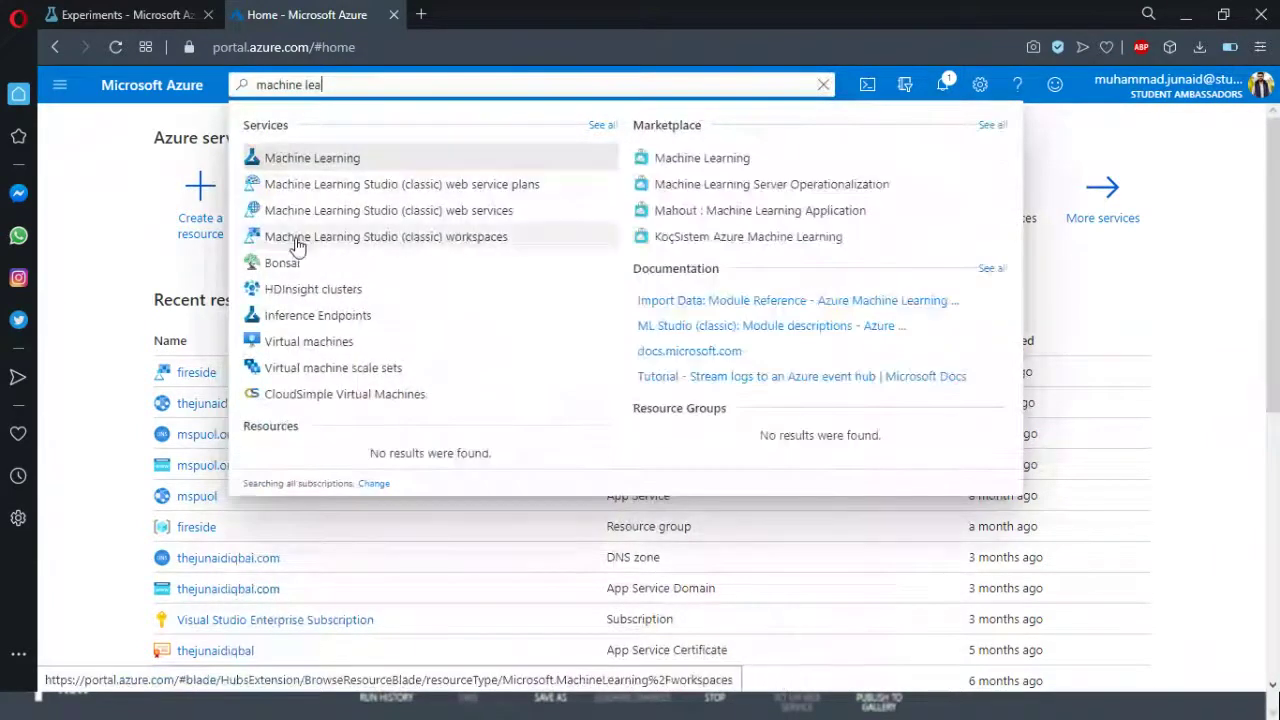
{"action": "left_click", "coordinate": [335, 246]}
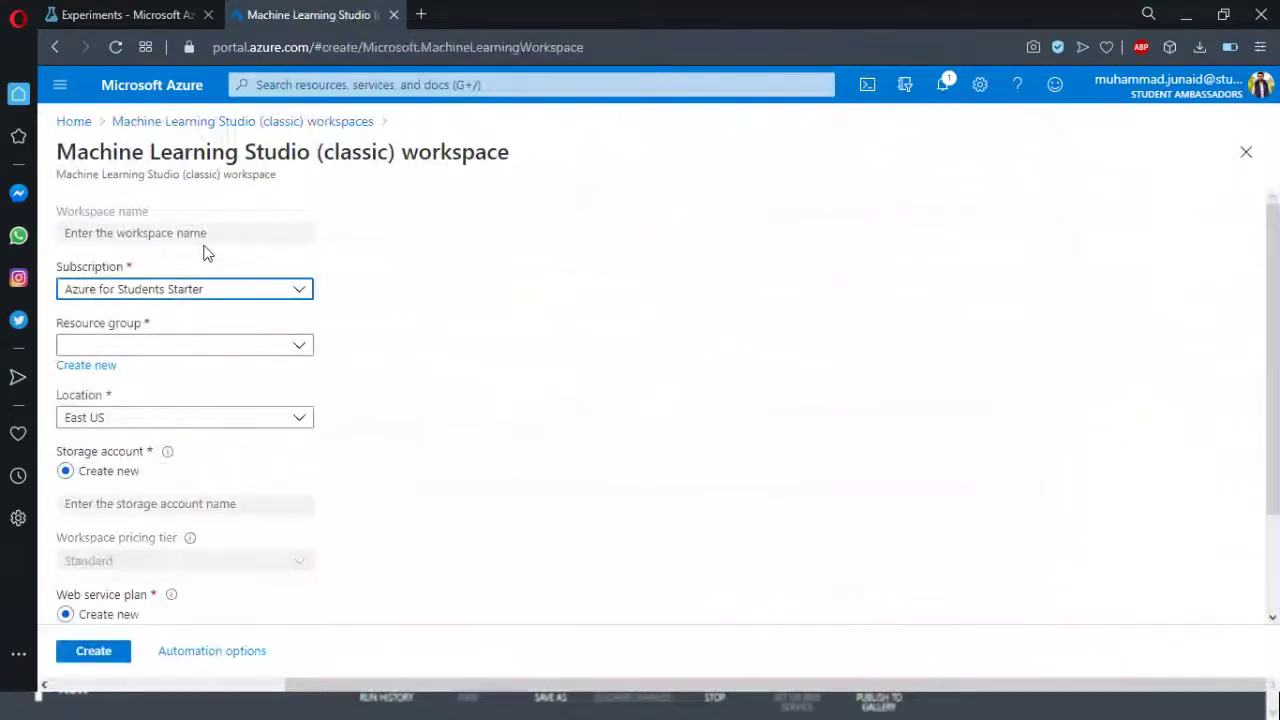
- Set the new workspace's subscription to Visual Studio Enterprise Subscription and name the workspace MLCKHI
{"action": "left_click", "coordinate": [222, 292]}
{"action": "left_click", "coordinate": [148, 413]}
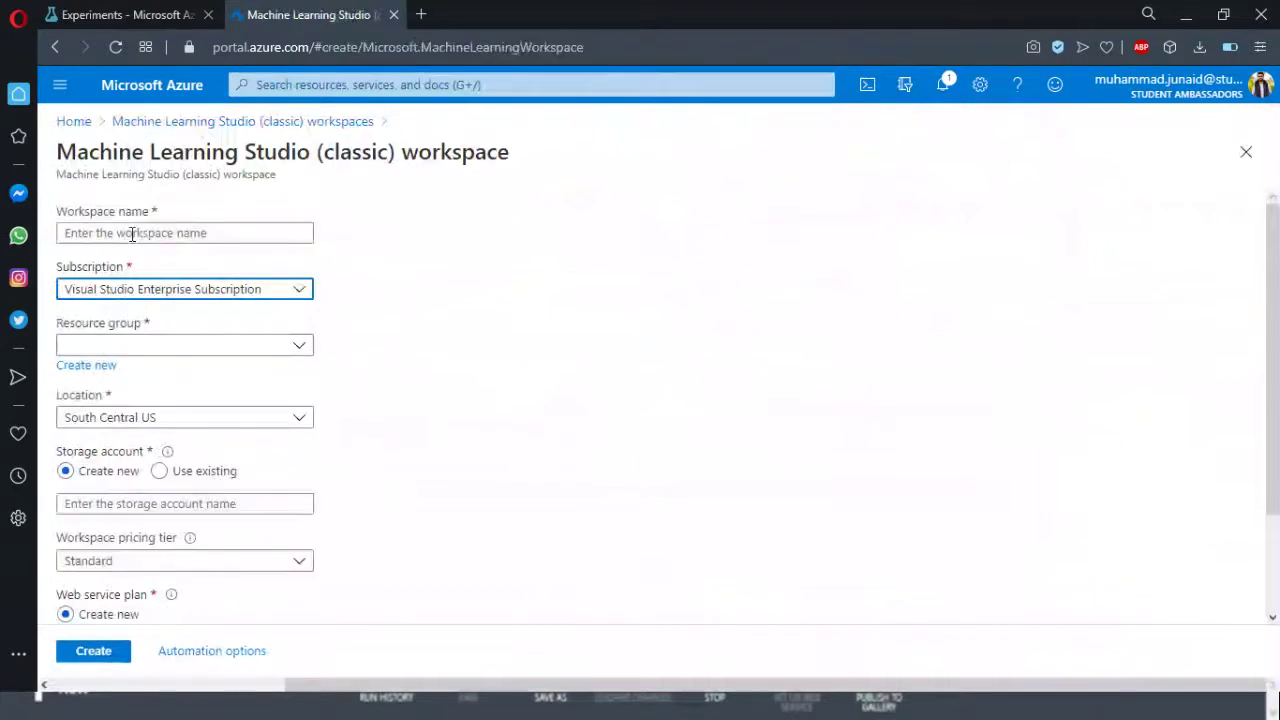
{"action": "left_click", "coordinate": [196, 233]}
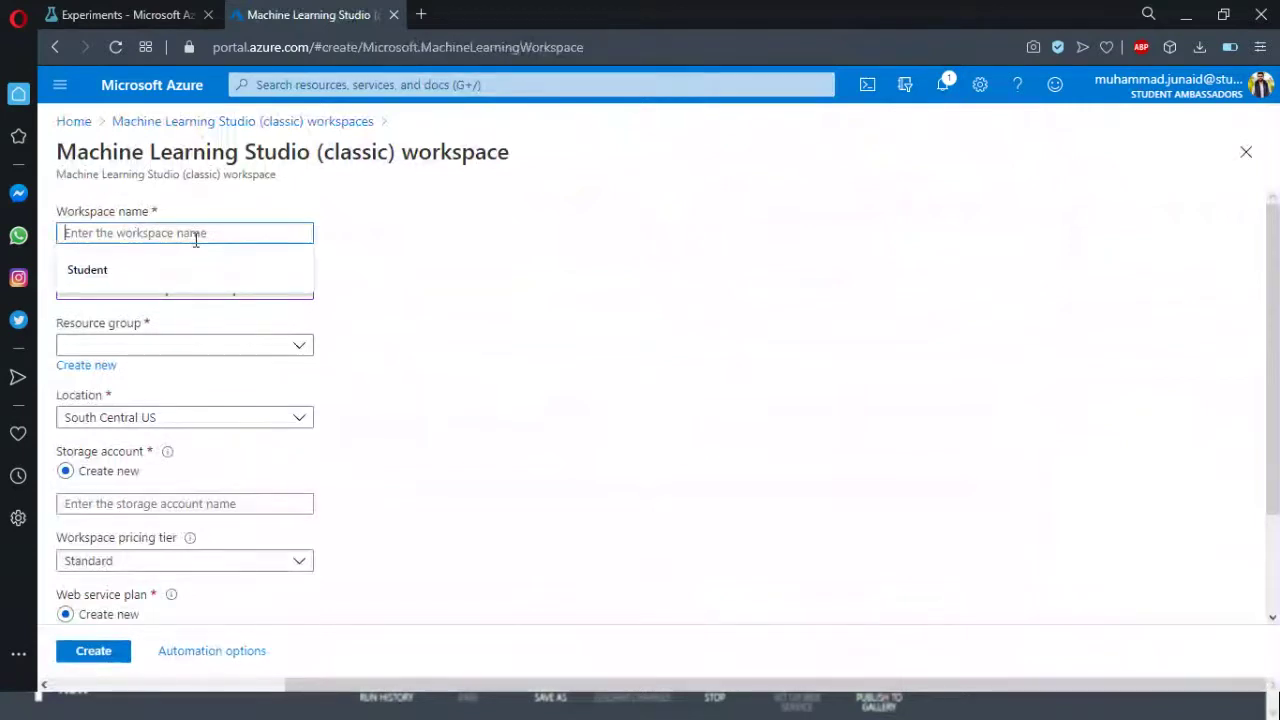
{"action": "type", "text": "MLCK"}
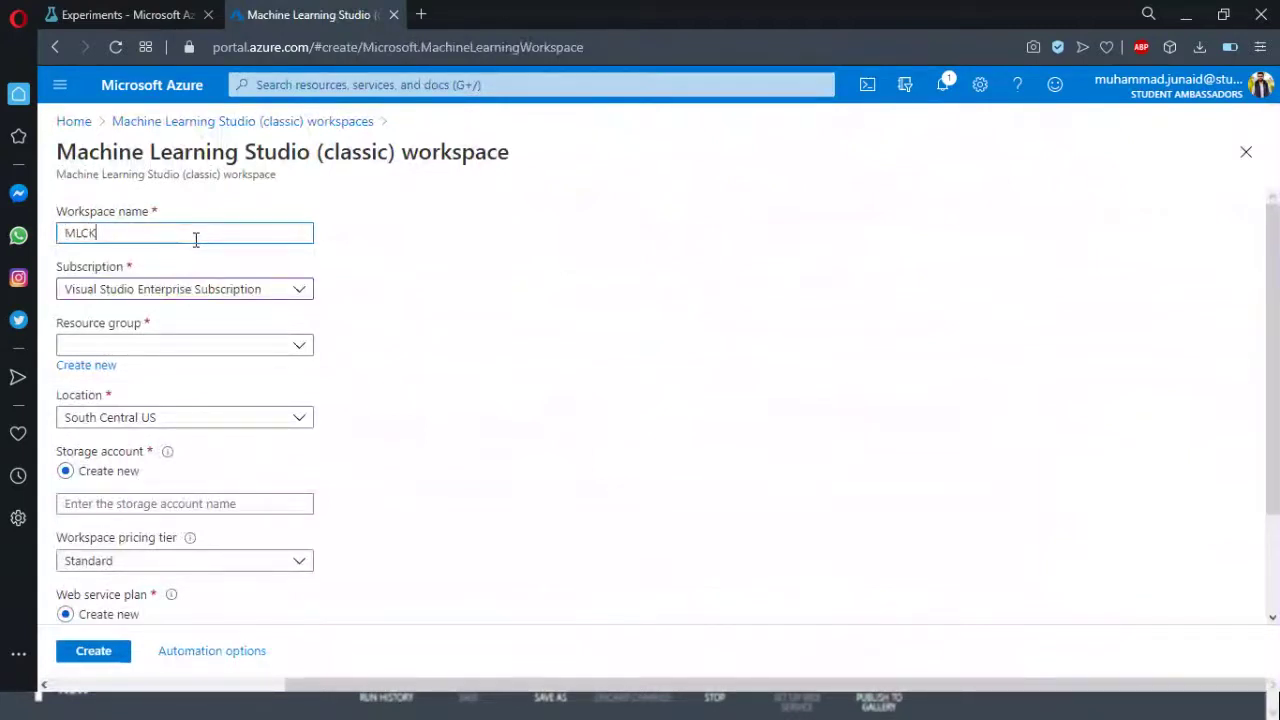
{"action": "type", "text": "H"}
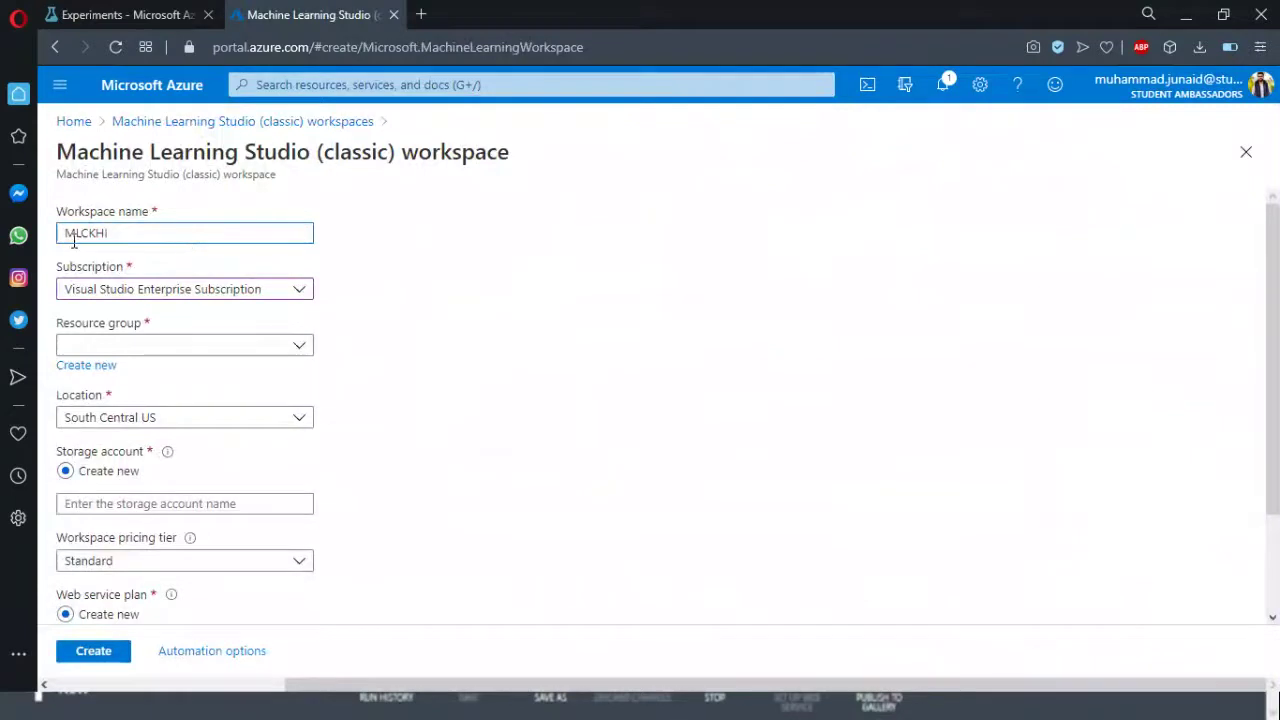
{"action": "type", "text": "I"}
- Create a new resource group named mlc-khi for the workspace
{"action": "left_click", "coordinate": [169, 345]}
{"action": "left_click", "coordinate": [491, 354]}
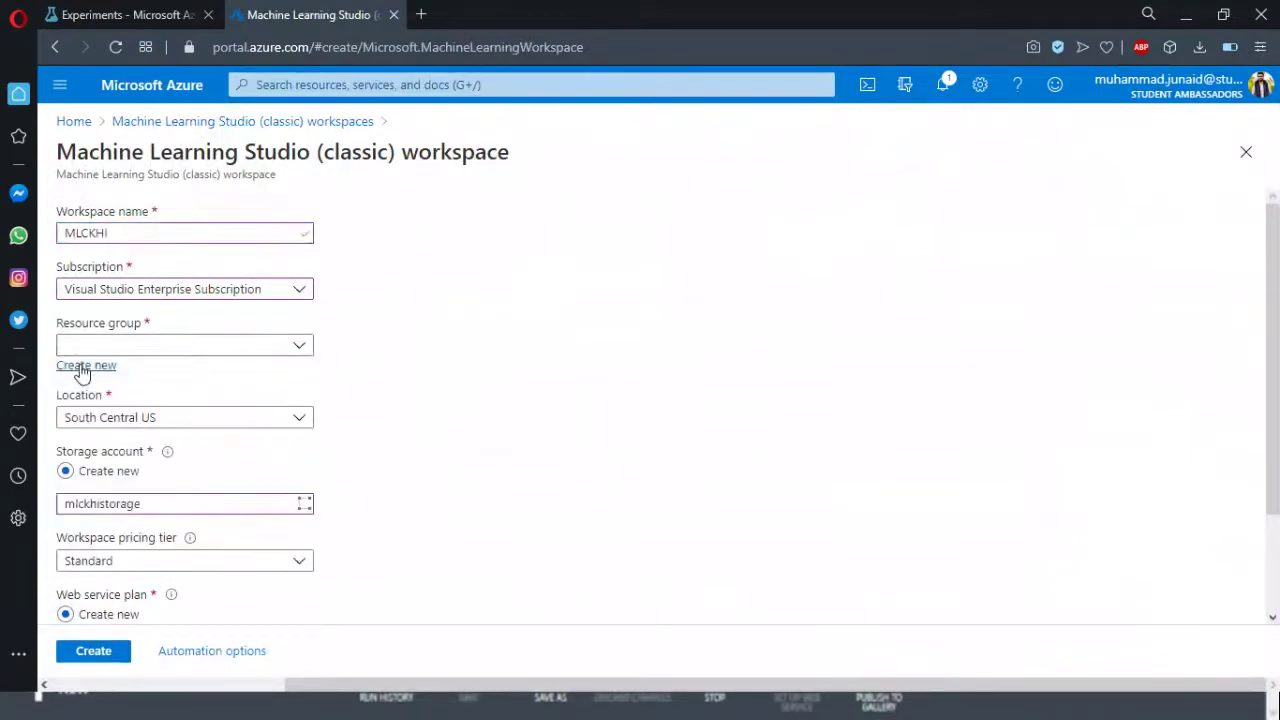
{"action": "left_click", "coordinate": [112, 370]}
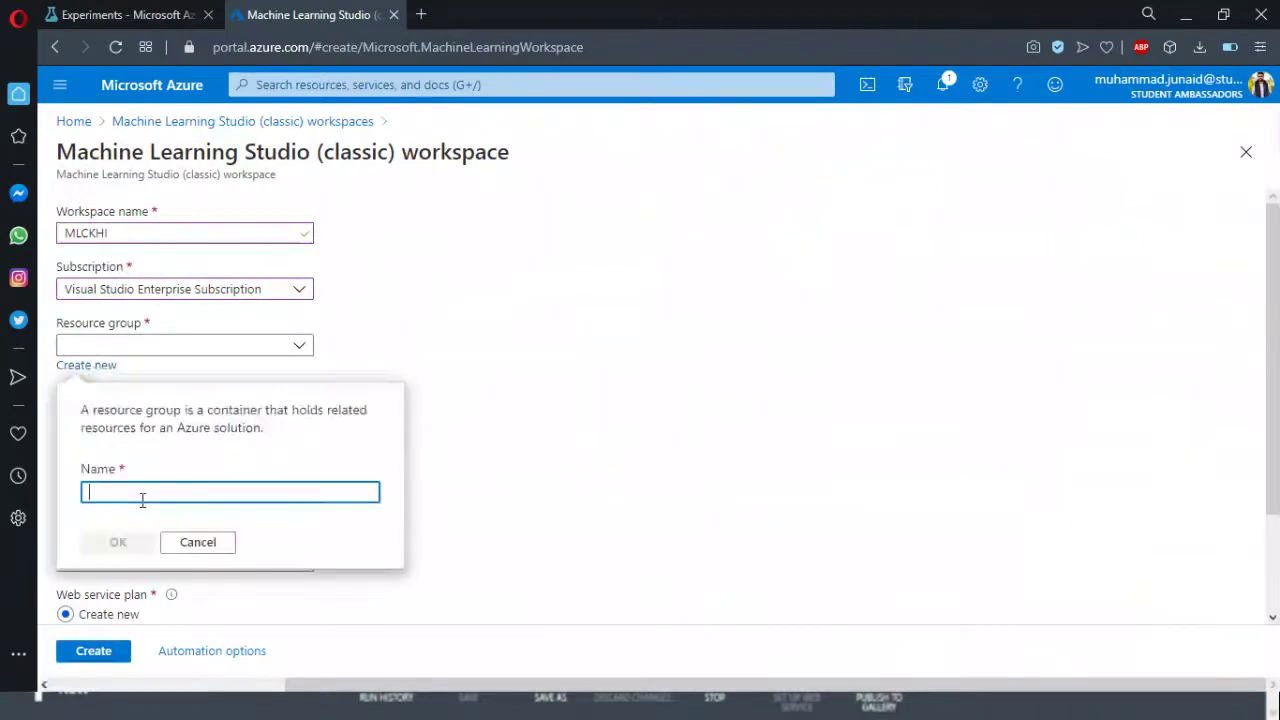
{"action": "type", "text": "mlckhi"}
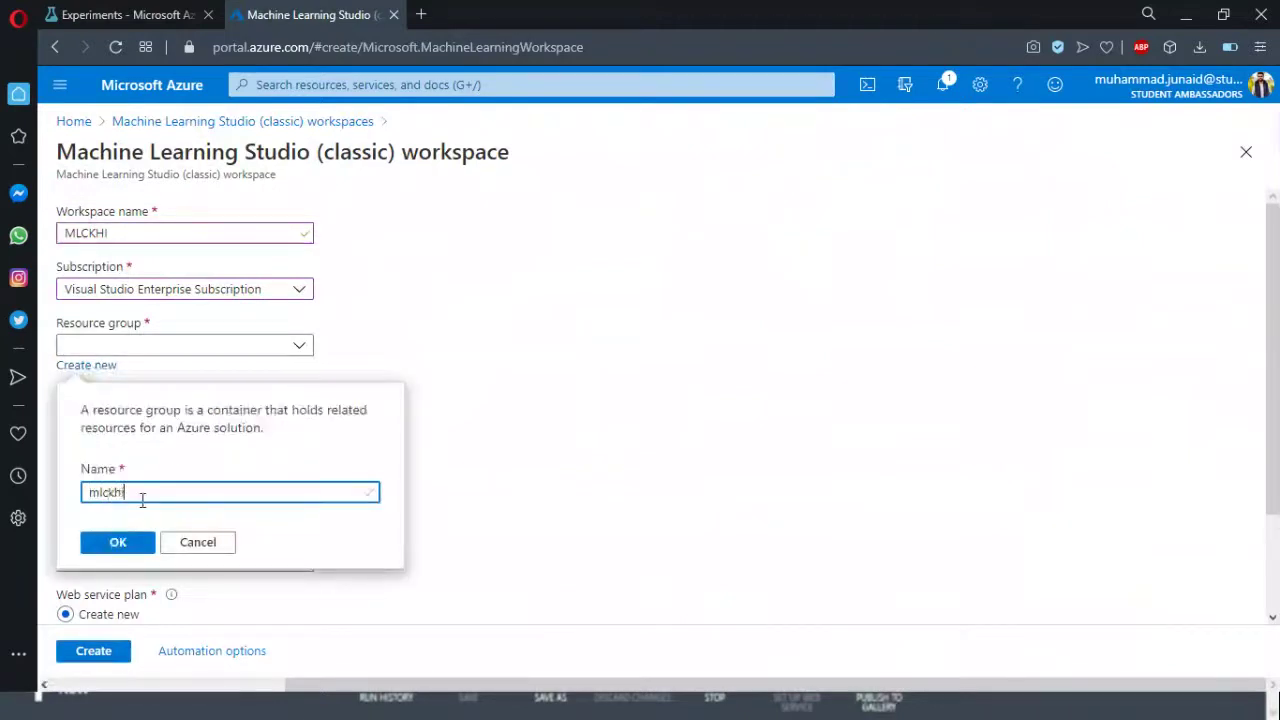
{"action": "key", "text": "BackSpace"}
{"action": "key", "text": "BackSpace"}
{"action": "key", "text": "BackSpace"}
{"action": "type", "text": "-khi"}
{"action": "left_click", "coordinate": [106, 545]}
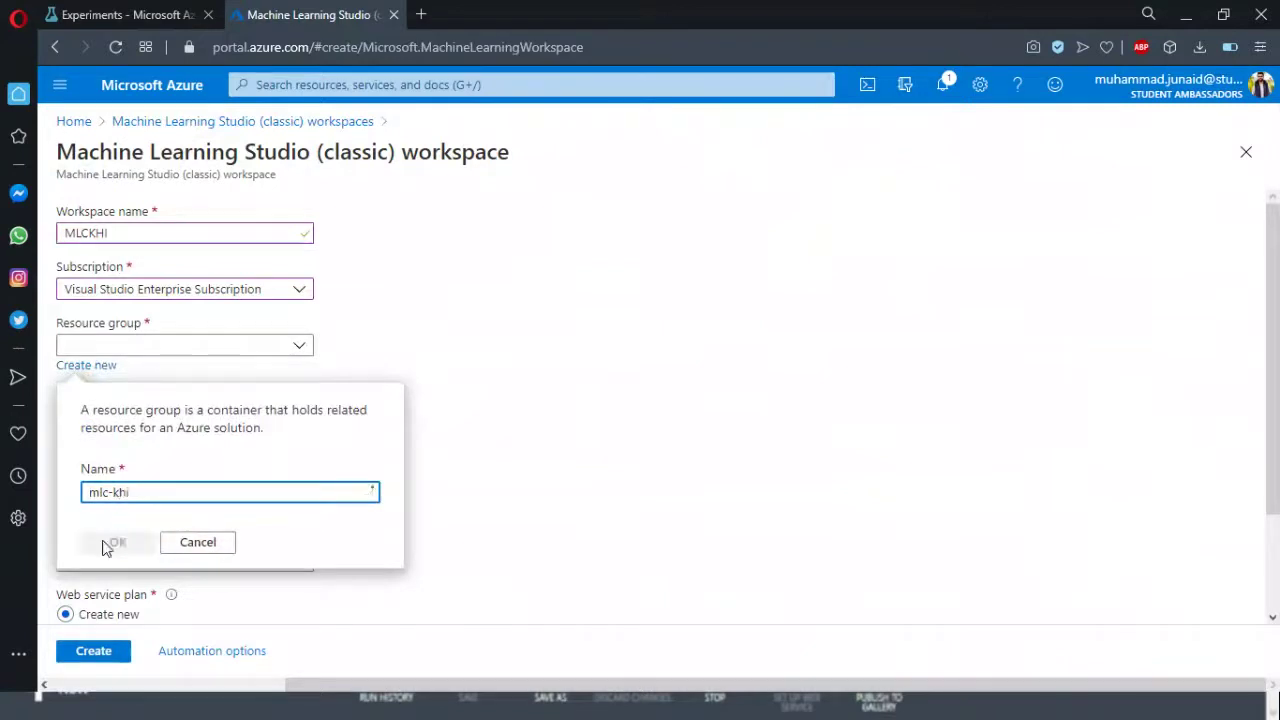
- Review the workspace pricing tier options and choose Standard
{"action": "scroll", "coordinate": [194, 511], "scroll_direction": "down", "scroll_amount": 2}
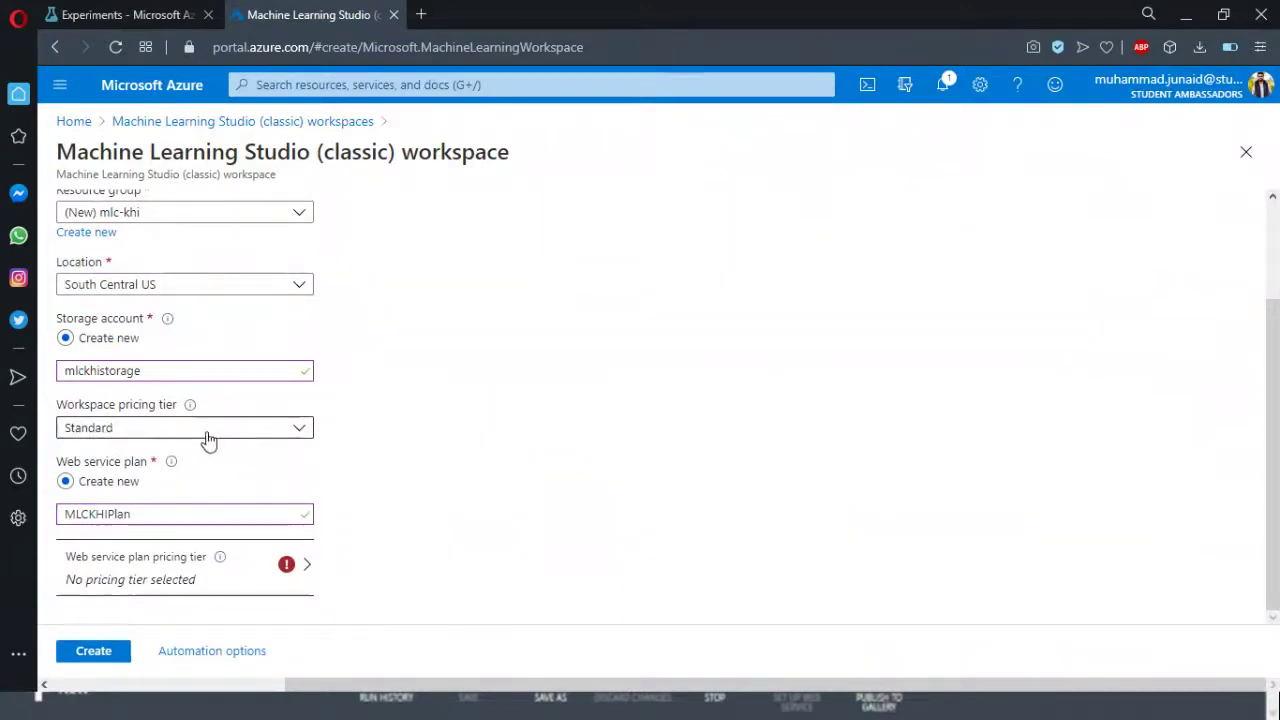
{"action": "left_click", "coordinate": [285, 436]}
{"action": "left_click", "coordinate": [374, 397]}
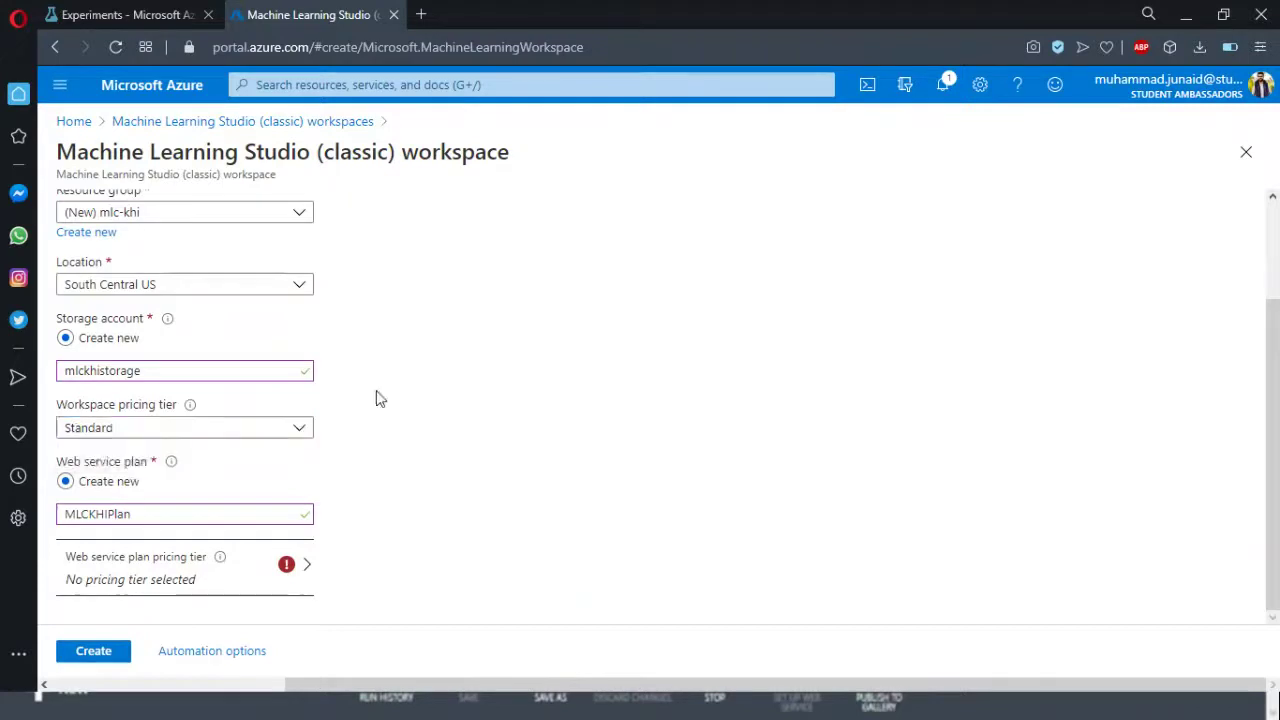
{"action": "left_click", "coordinate": [91, 434]}
{"action": "left_click", "coordinate": [103, 454]}
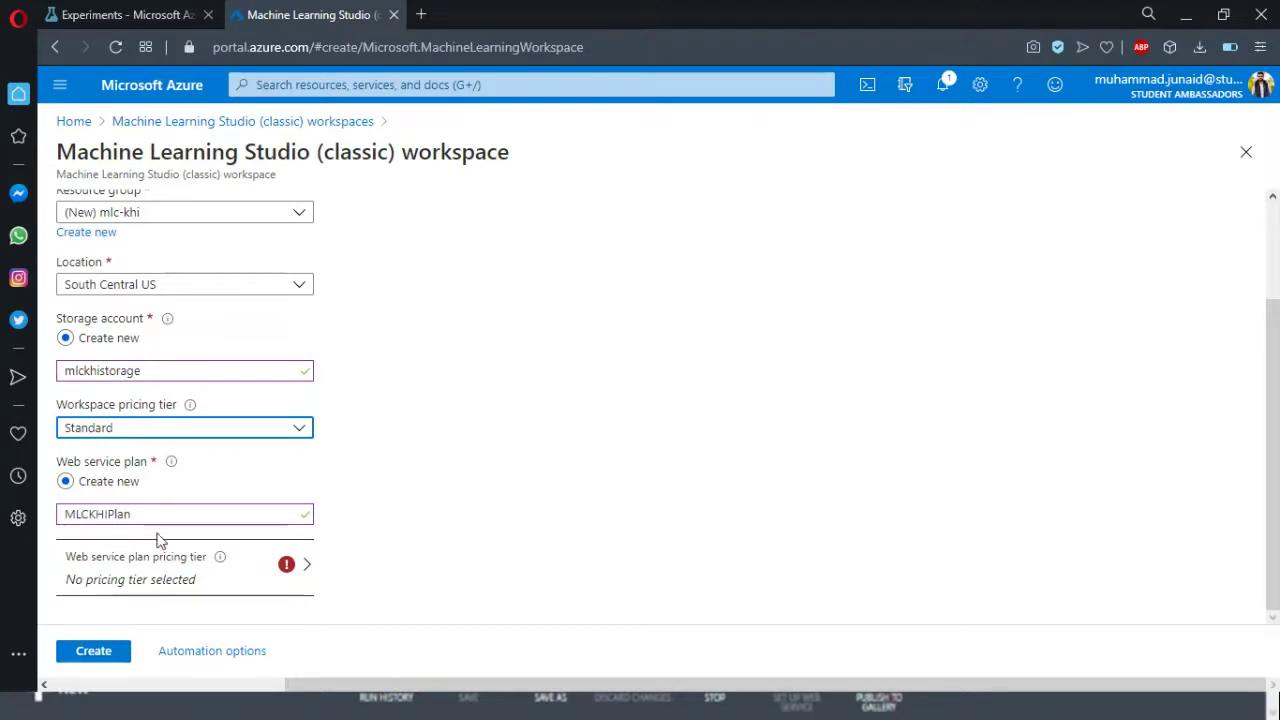
- Choose S1 Standard as the web service plan pricing tier and submit the workspace for creation
{"action": "left_click", "coordinate": [231, 585]}
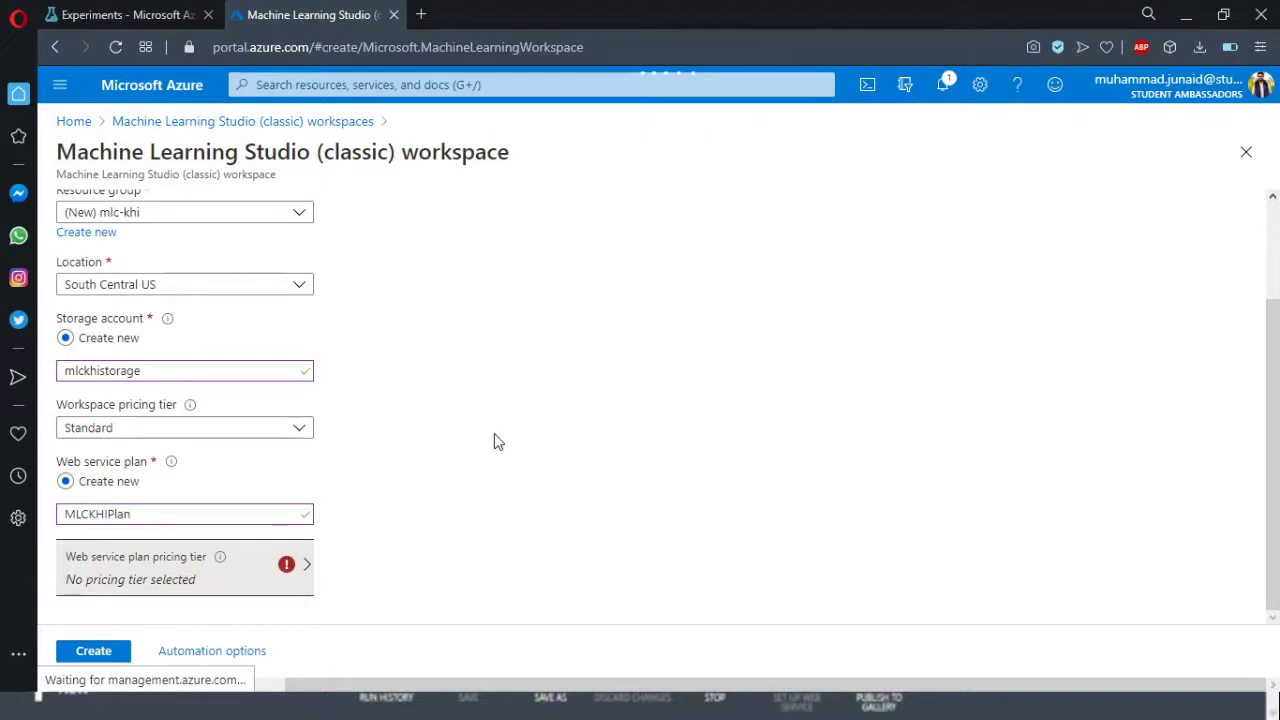
{"action": "left_click", "coordinate": [286, 564]}
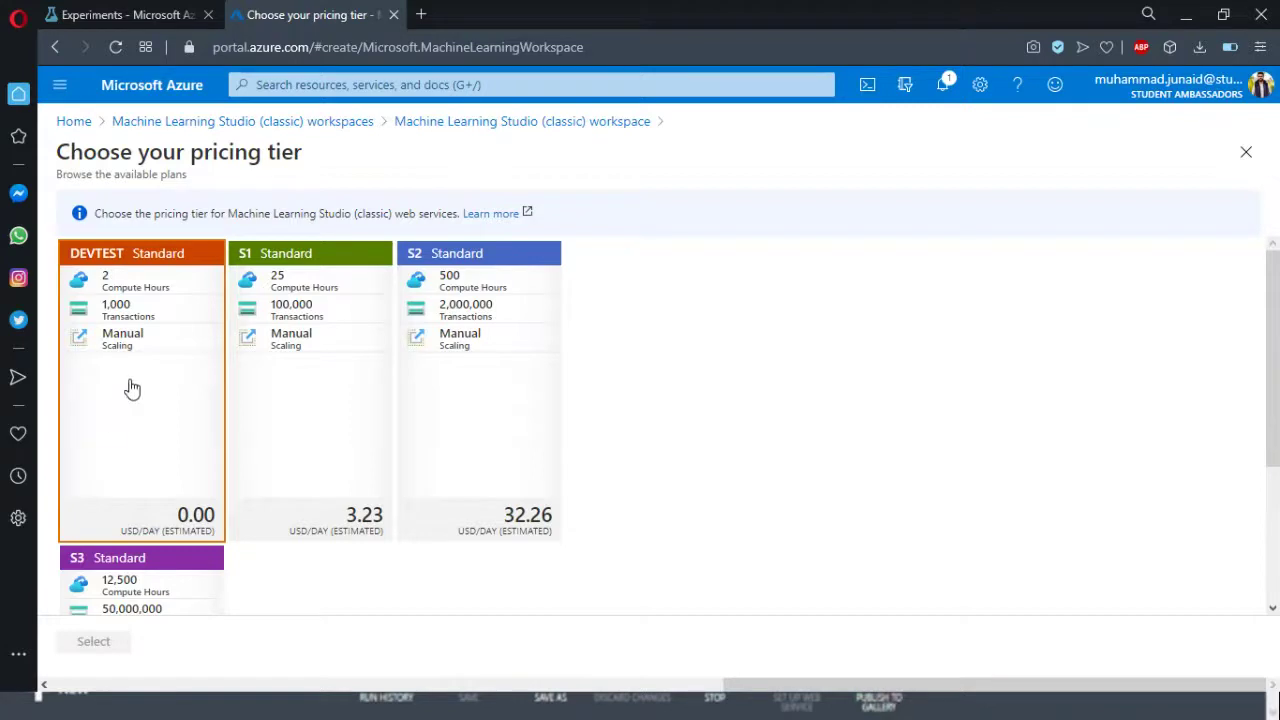
{"action": "left_click", "coordinate": [267, 370]}
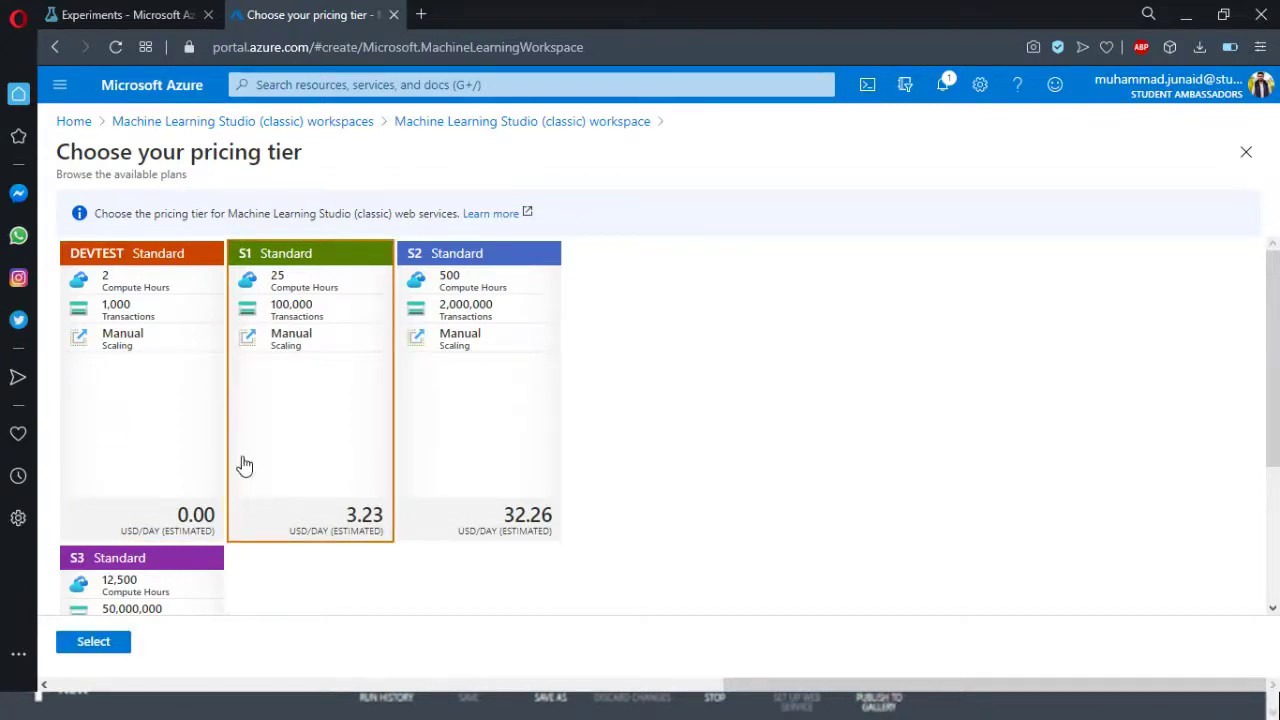
{"action": "left_click", "coordinate": [90, 646]}
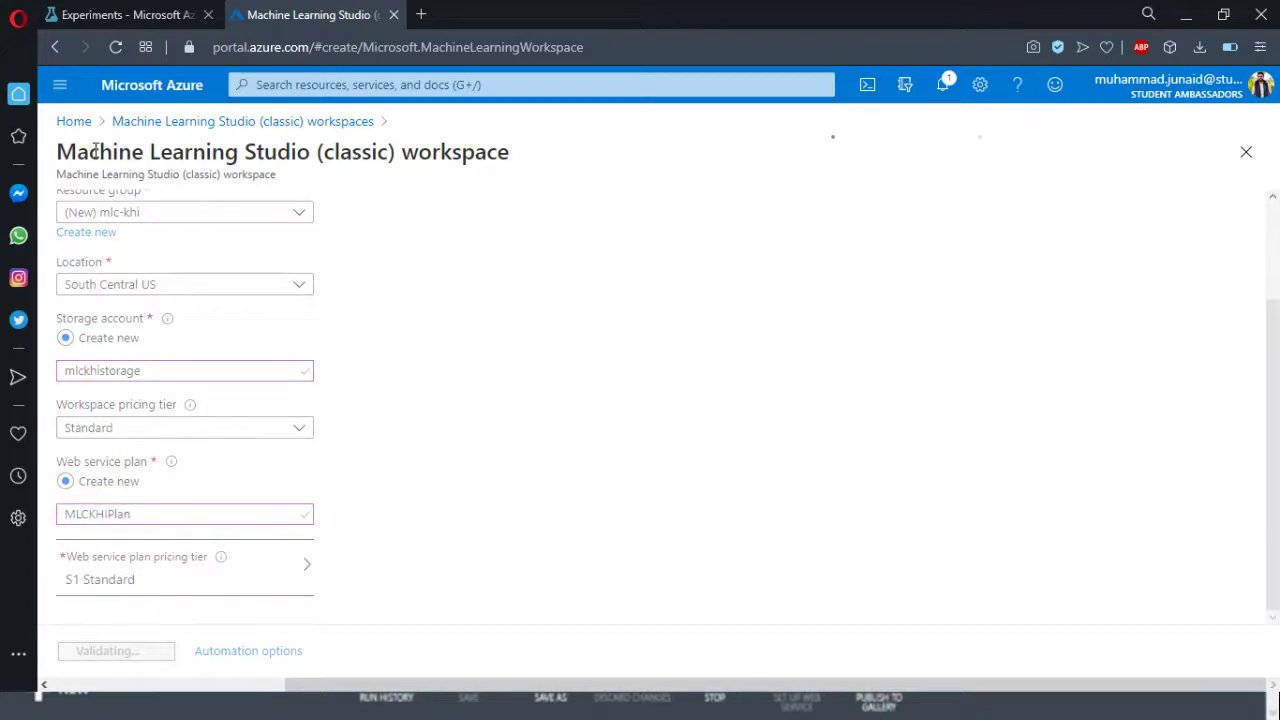
- Check the new workspace's deployment progress in the portal notifications
{"action": "left_click_drag", "start_coordinate": [78, 152], "coordinate": [493, 160]}
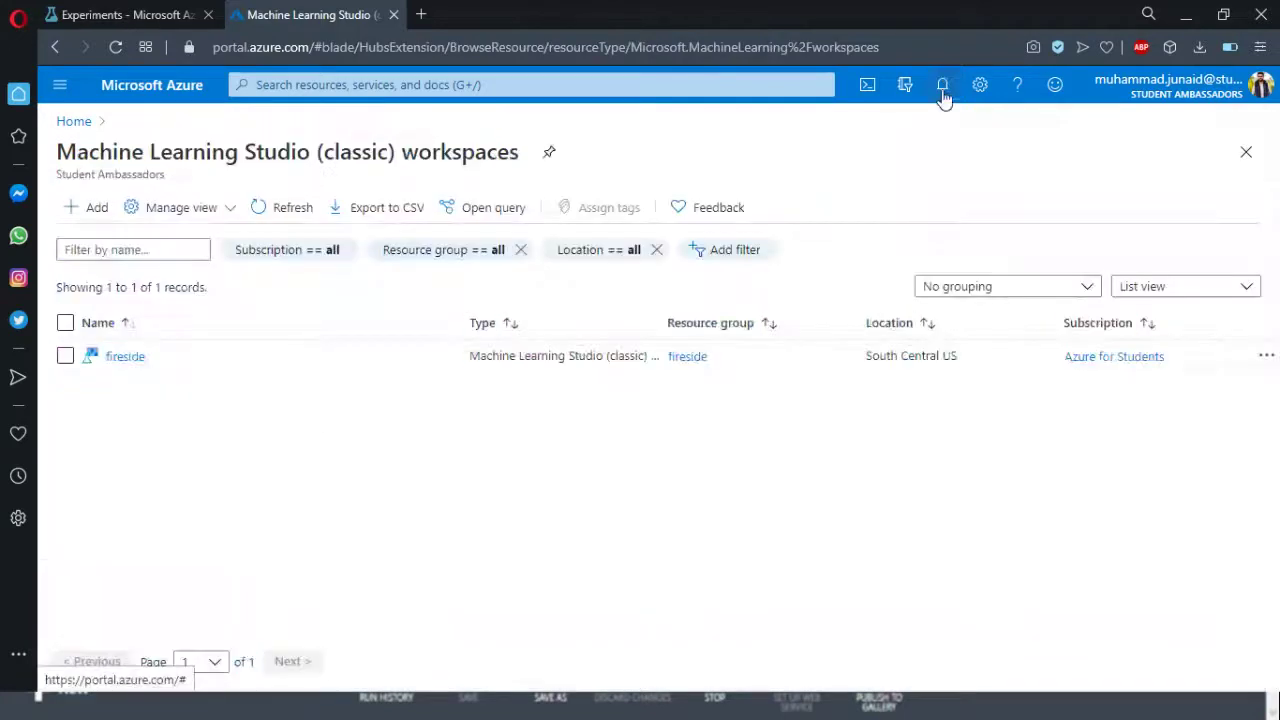
{"action": "left_click", "coordinate": [942, 85]}
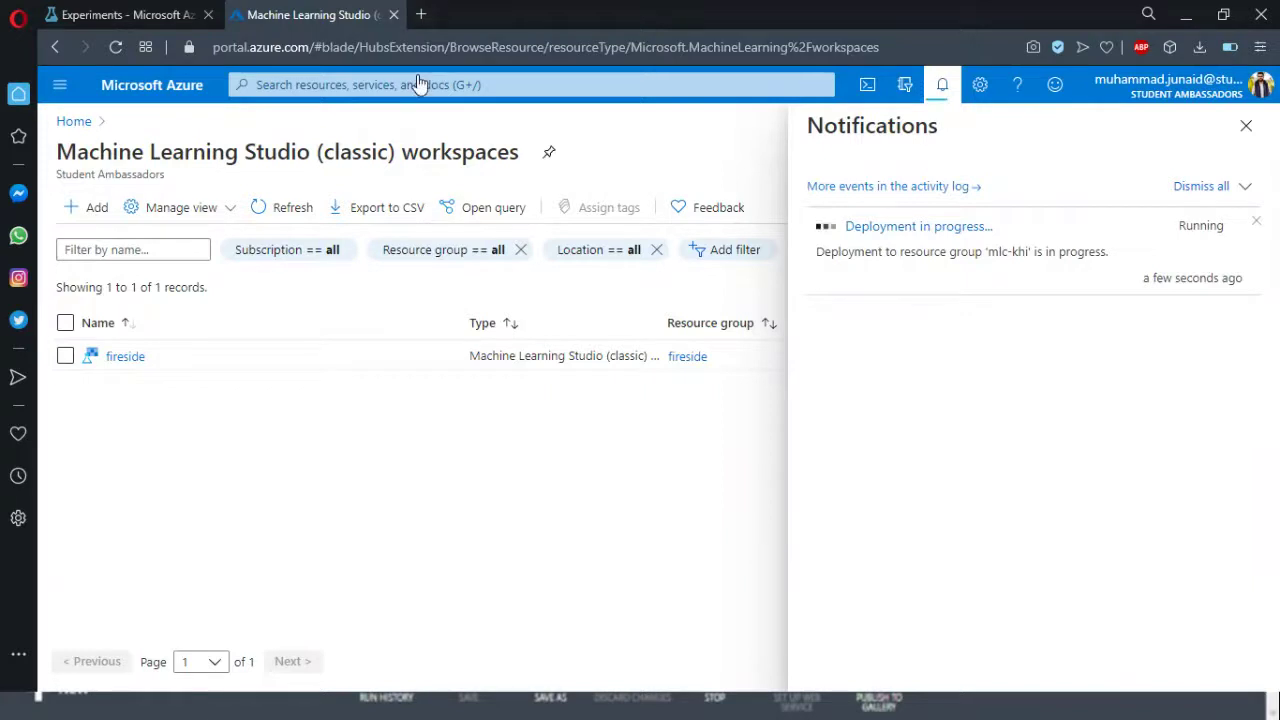
- Search the web for "azure machine leanrning" in a new browser tab and look through the results
{"action": "left_click", "coordinate": [421, 14]}
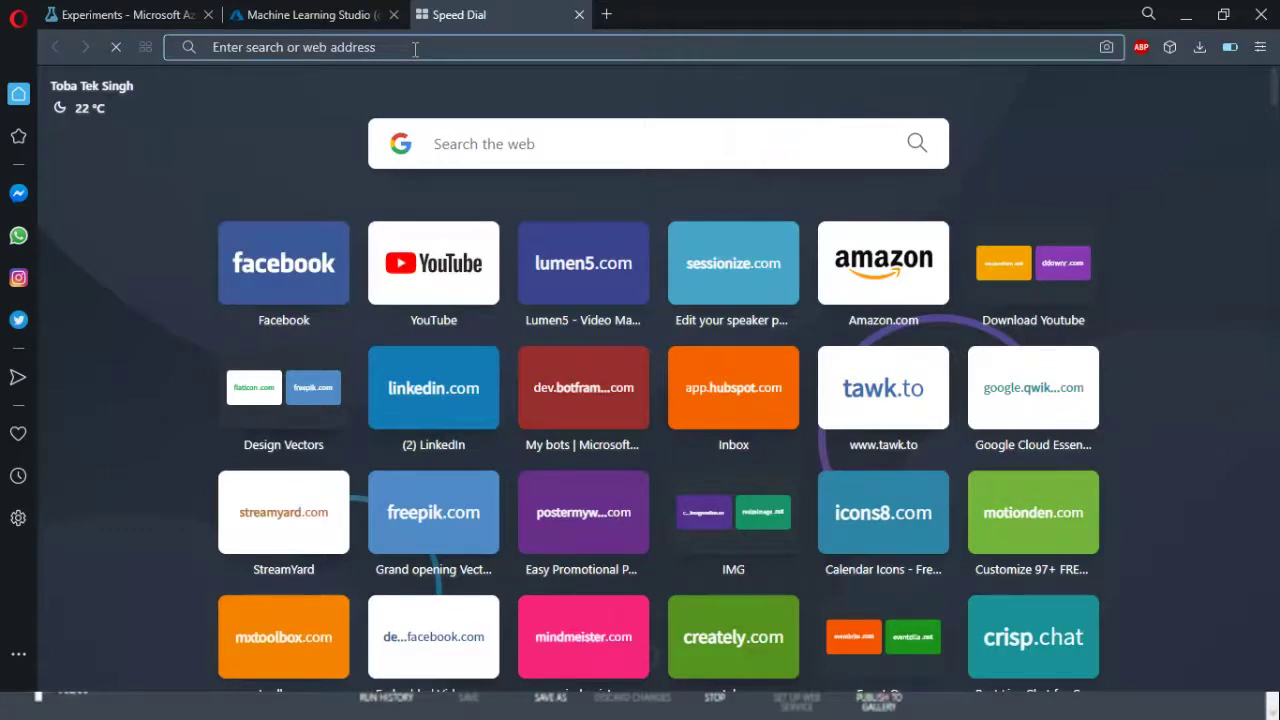
{"action": "type", "text": "azure"}
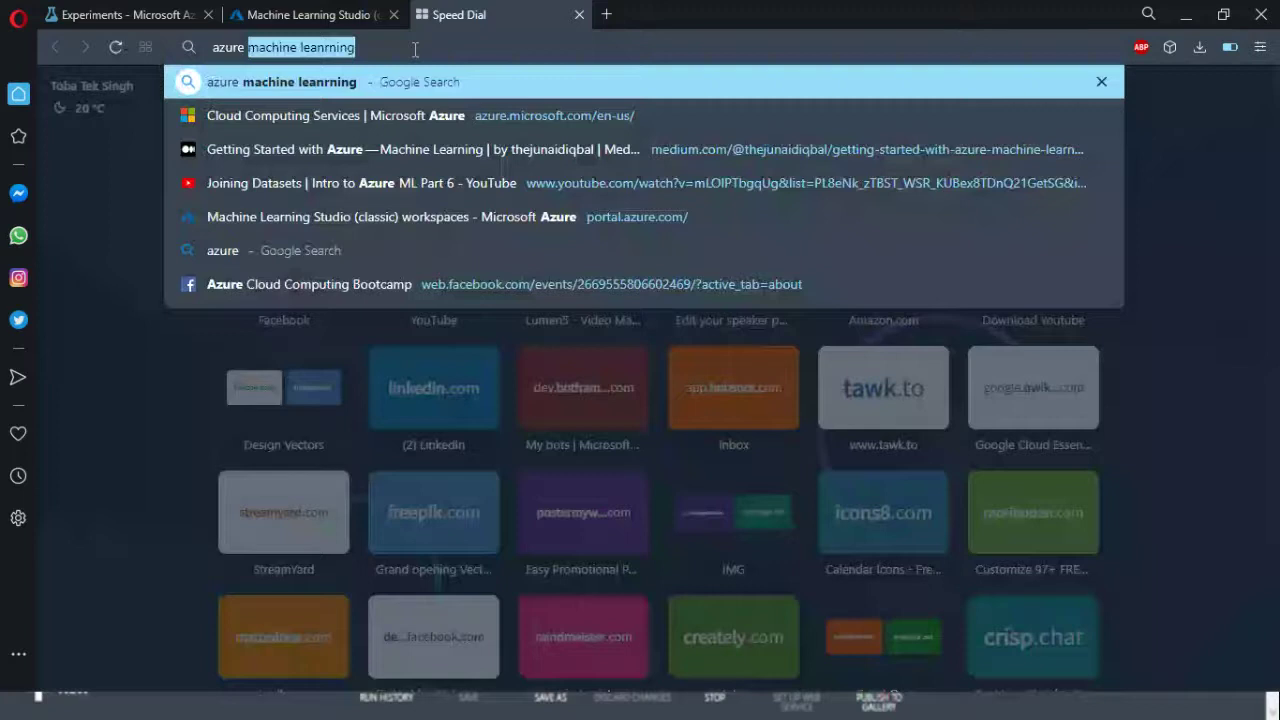
{"action": "key", "text": "Return"}
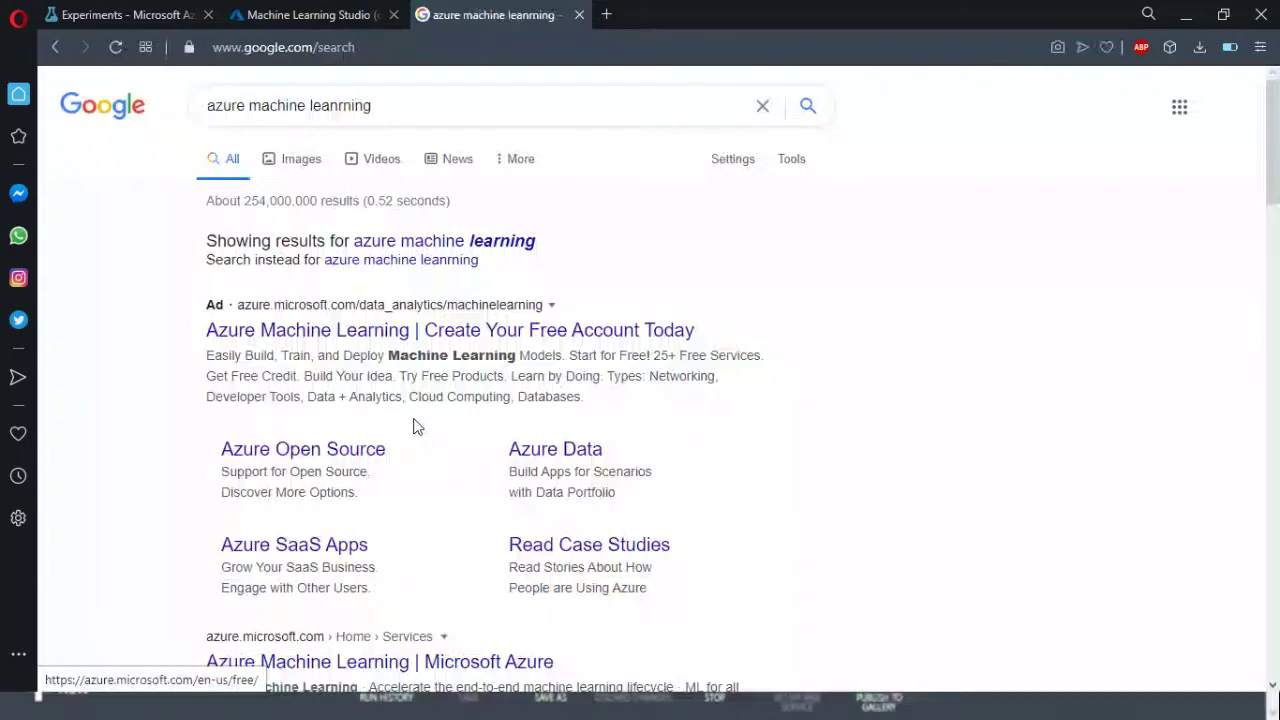
{"action": "scroll", "coordinate": [417, 427], "scroll_direction": "down", "scroll_amount": 6}
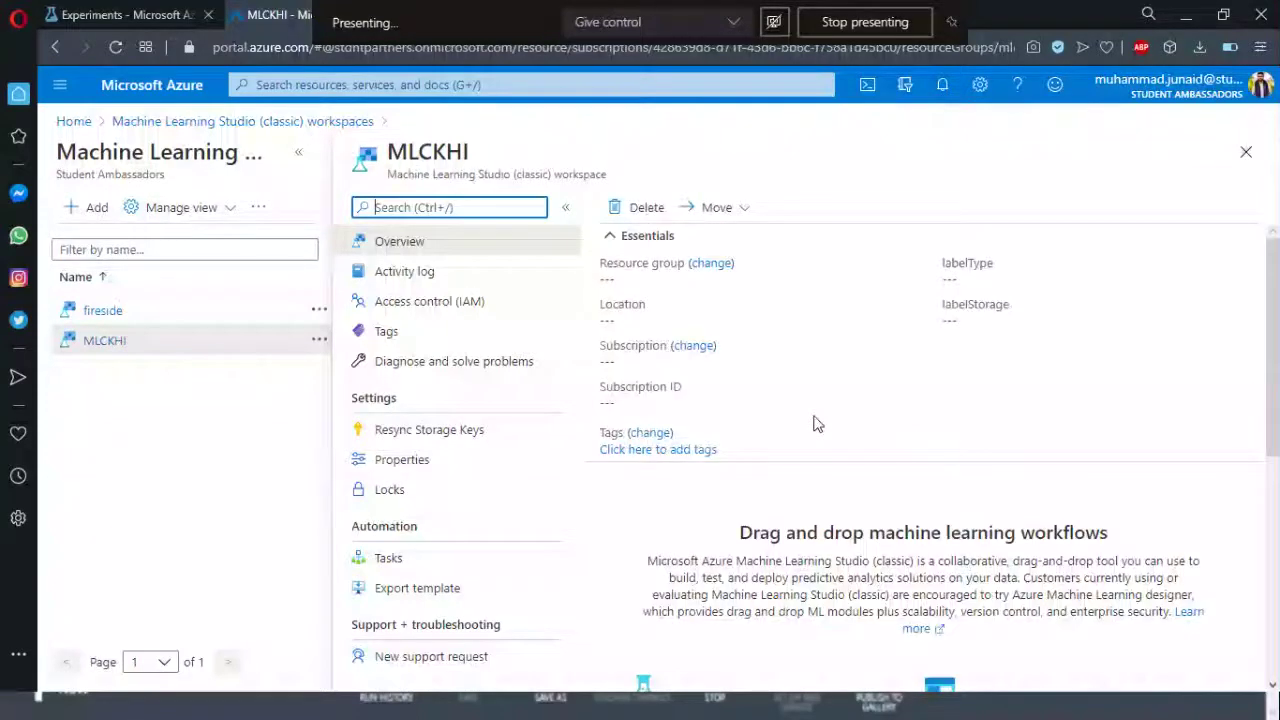
- Look through the MLCKHI workspace overview for its studio, Azure AI Gallery and web service management links
{"action": "scroll", "coordinate": [815, 424], "scroll_direction": "down", "scroll_amount": 2}
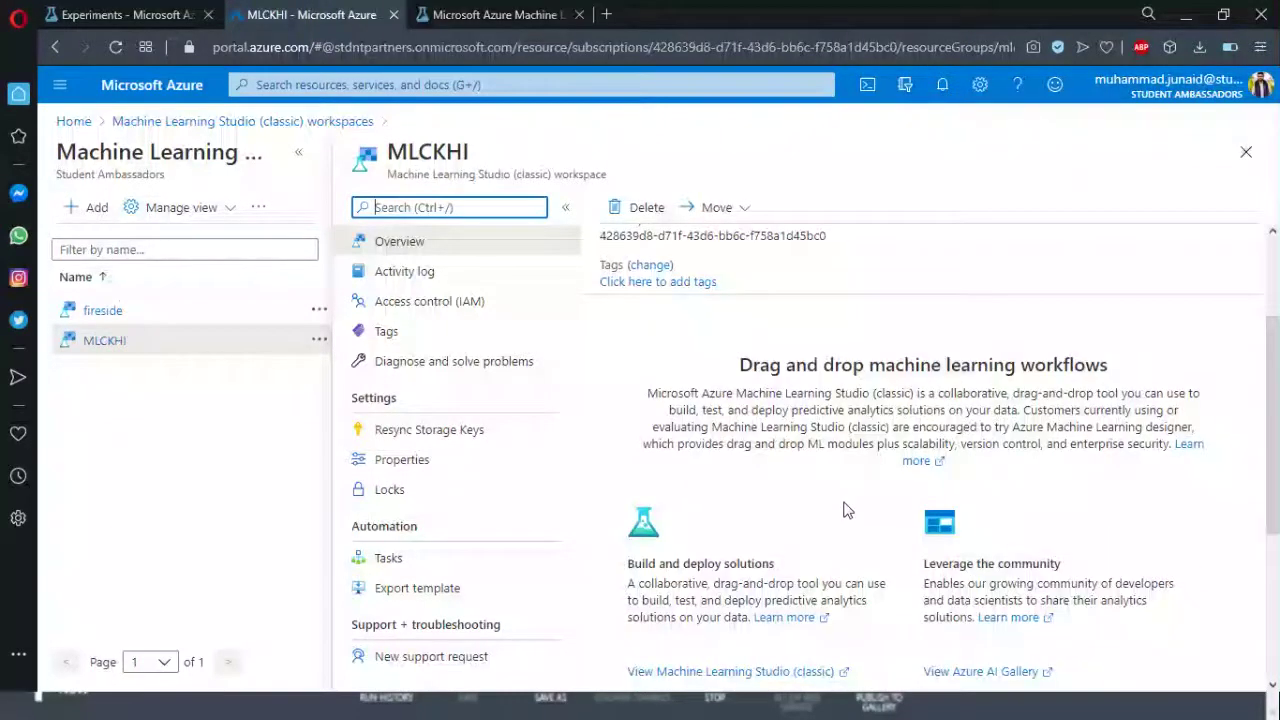
{"action": "scroll", "coordinate": [843, 510], "scroll_direction": "down", "scroll_amount": 1}
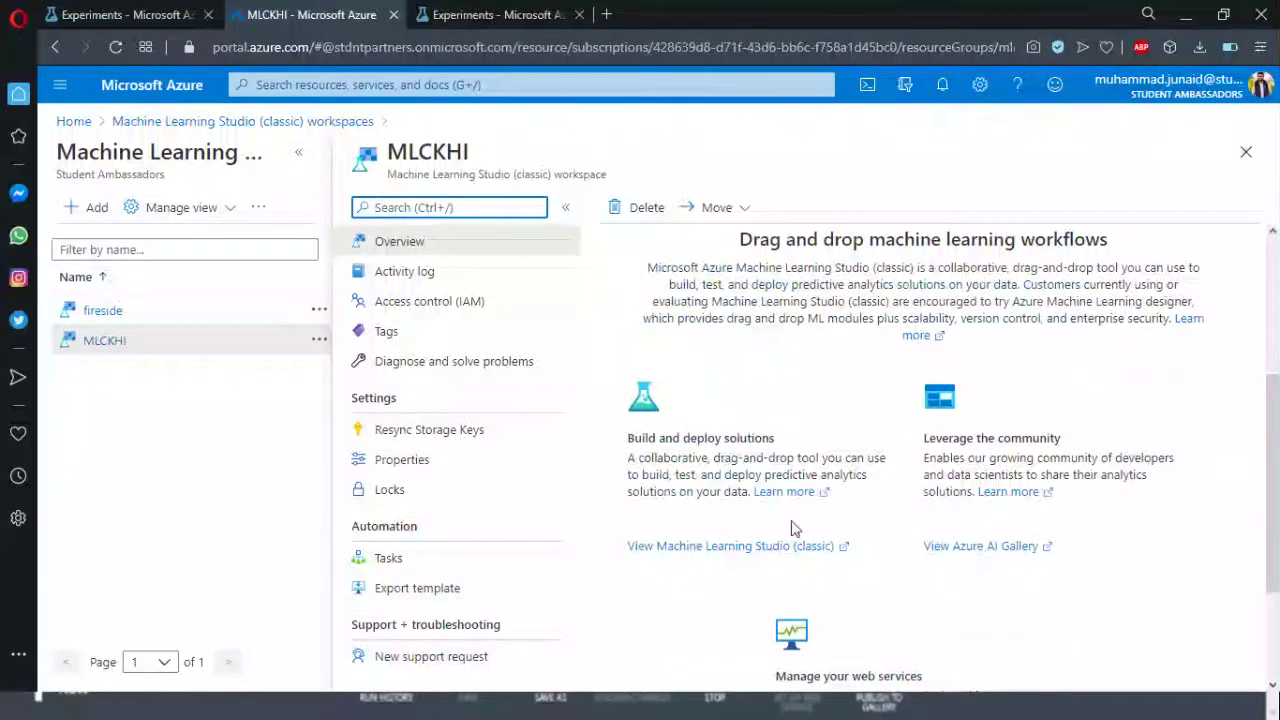
{"action": "scroll", "coordinate": [794, 528], "scroll_direction": "down", "scroll_amount": 1}
{"action": "scroll", "coordinate": [791, 528], "scroll_direction": "down", "scroll_amount": 1}
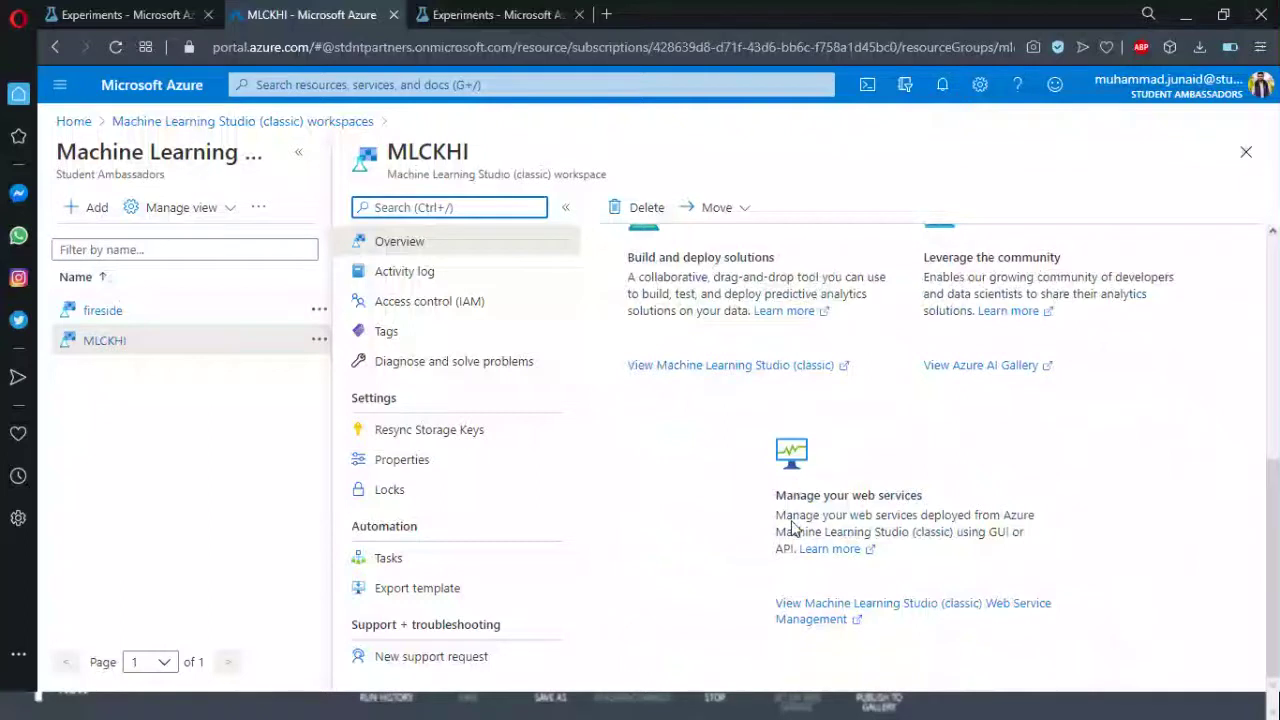
{"action": "scroll", "coordinate": [791, 528], "scroll_direction": "up", "scroll_amount": 1}
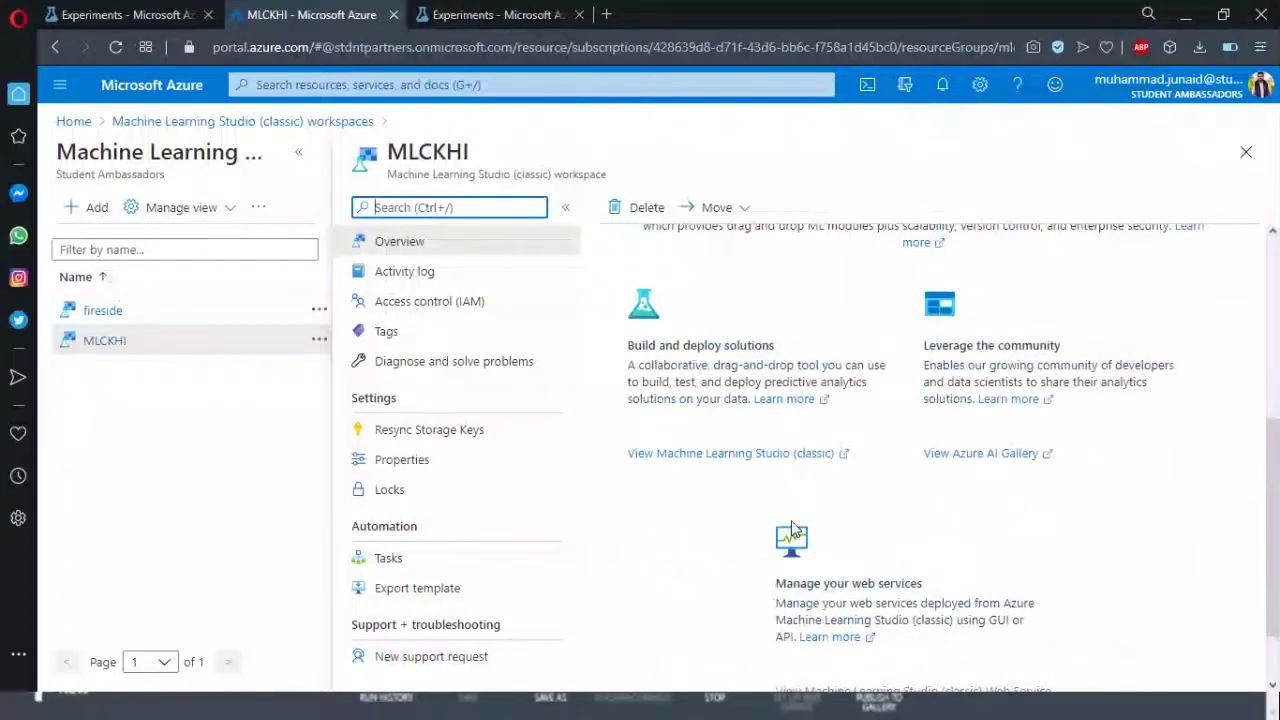
{"action": "scroll", "coordinate": [755, 530], "scroll_direction": "up", "scroll_amount": 1}
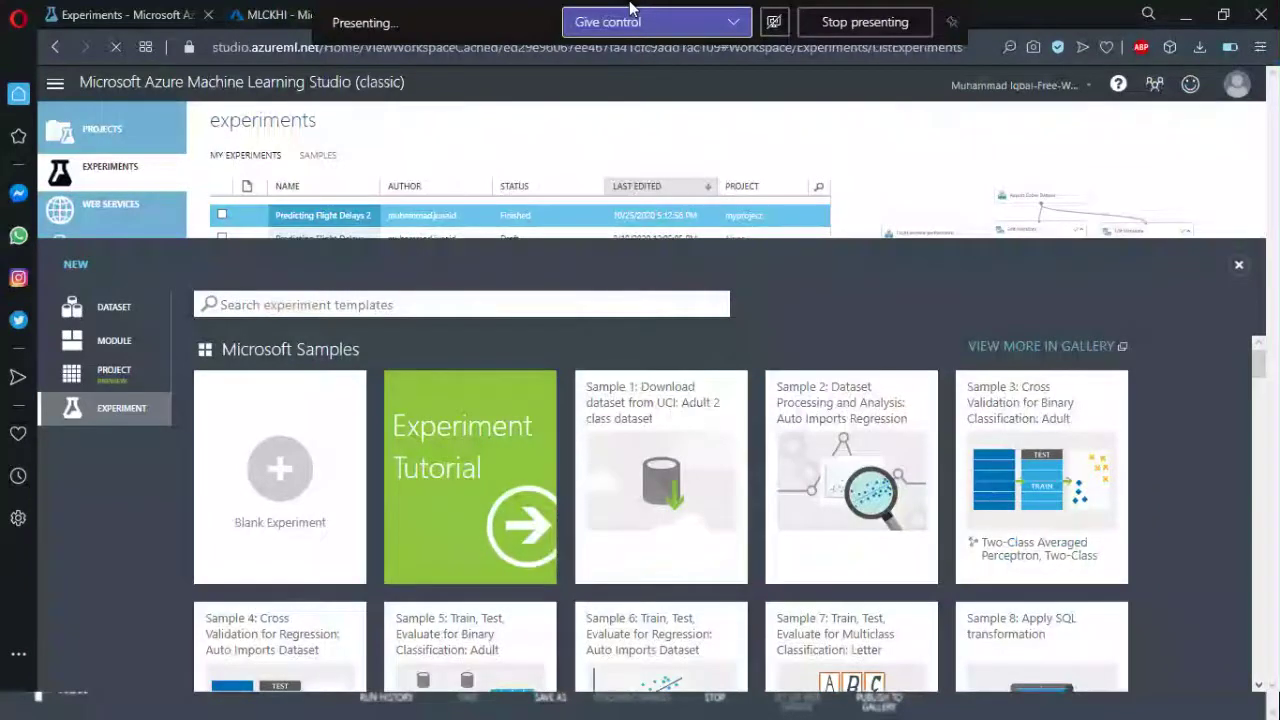
- Open the experiments list in Machine Learning Studio (classic) and close the duplicate Experiments browser tab
{"action": "key", "text": "Escape"}
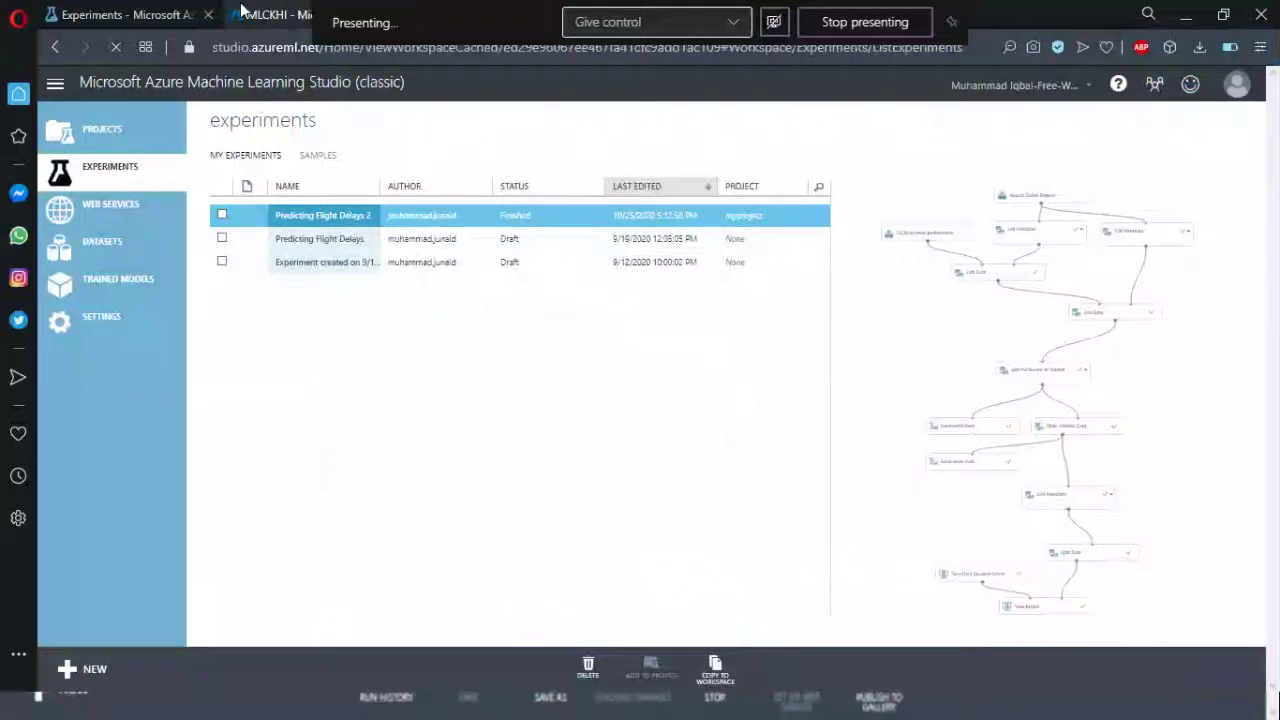
{"action": "left_click", "coordinate": [241, 10]}
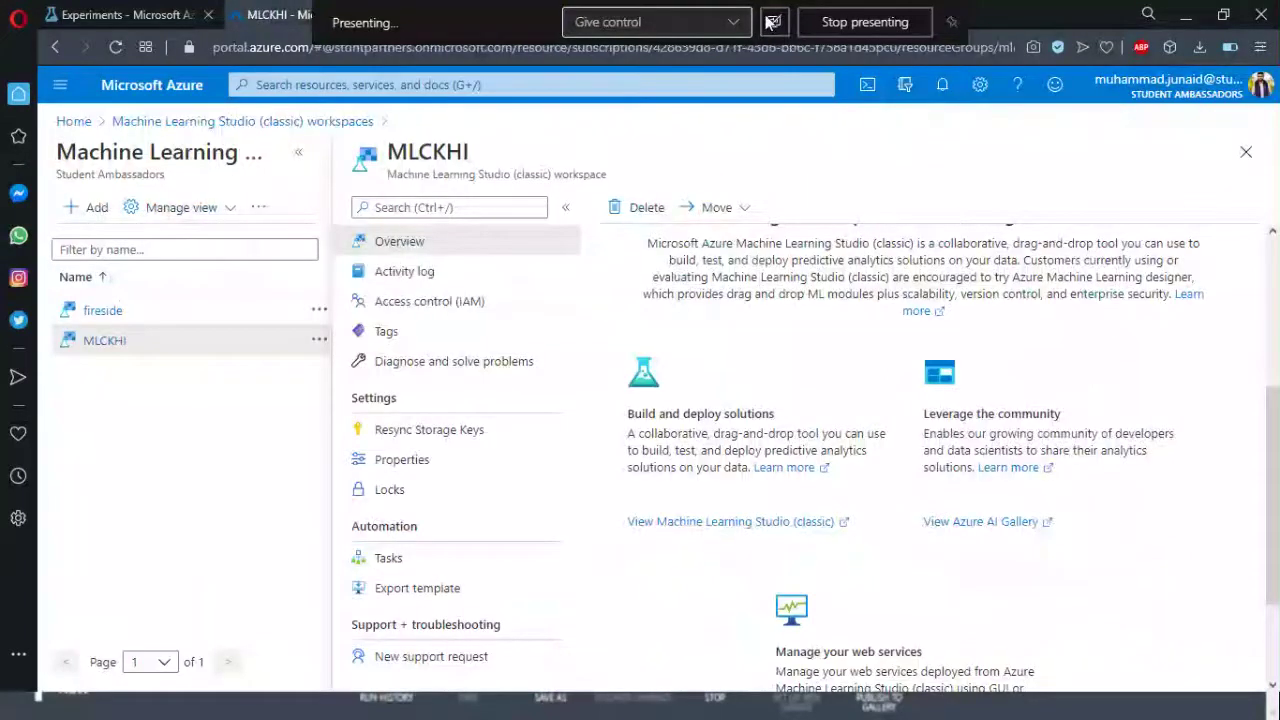
{"action": "left_click", "coordinate": [490, 14]}
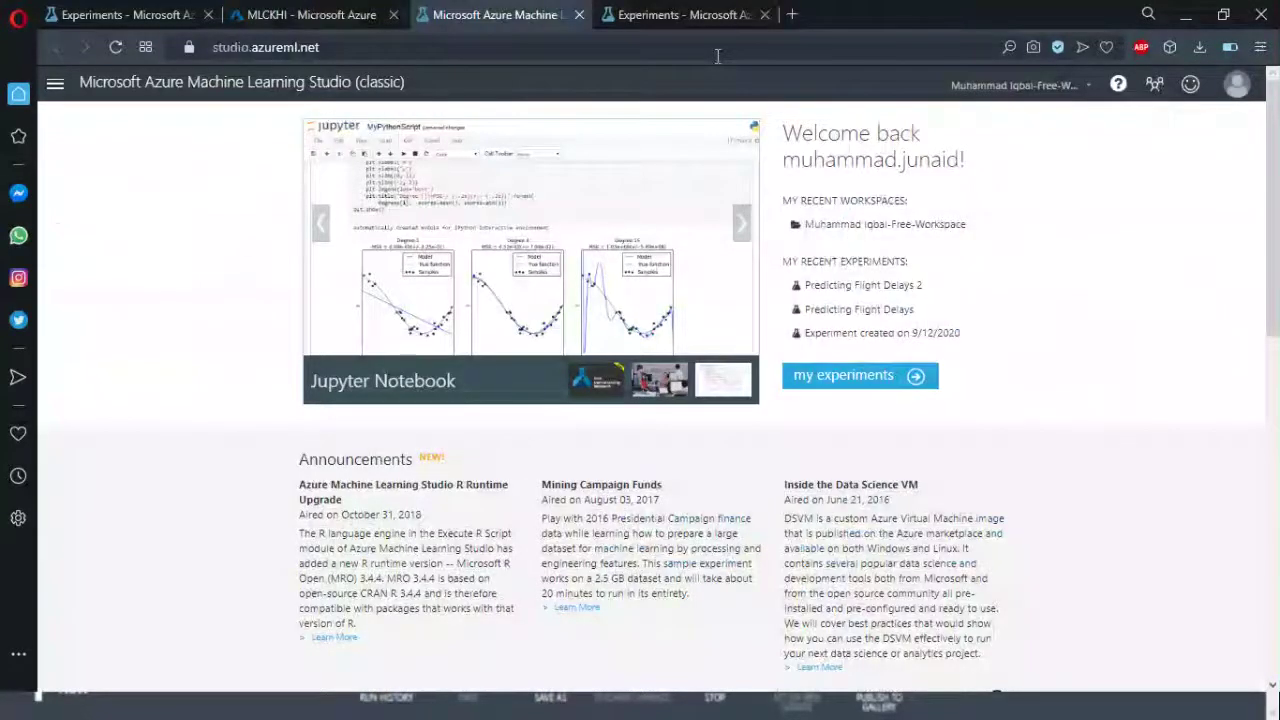
{"action": "left_click", "coordinate": [680, 14]}
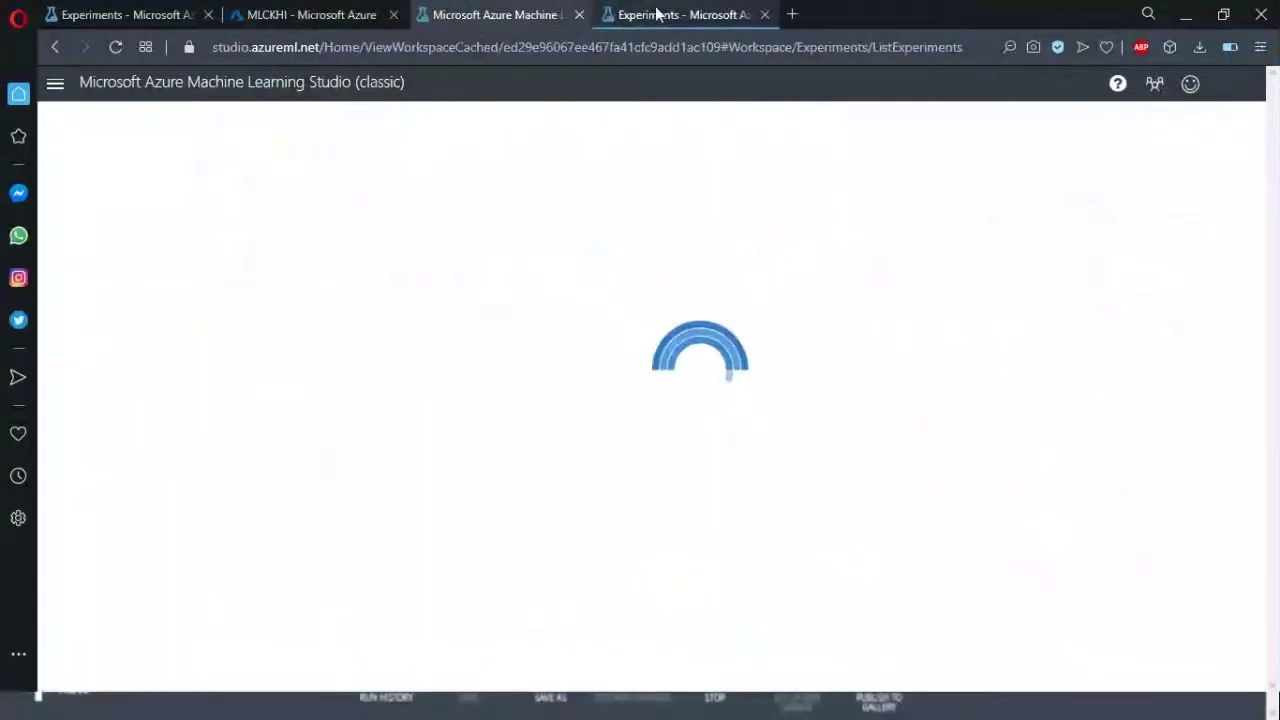
{"action": "middle_click", "coordinate": [657, 14]}
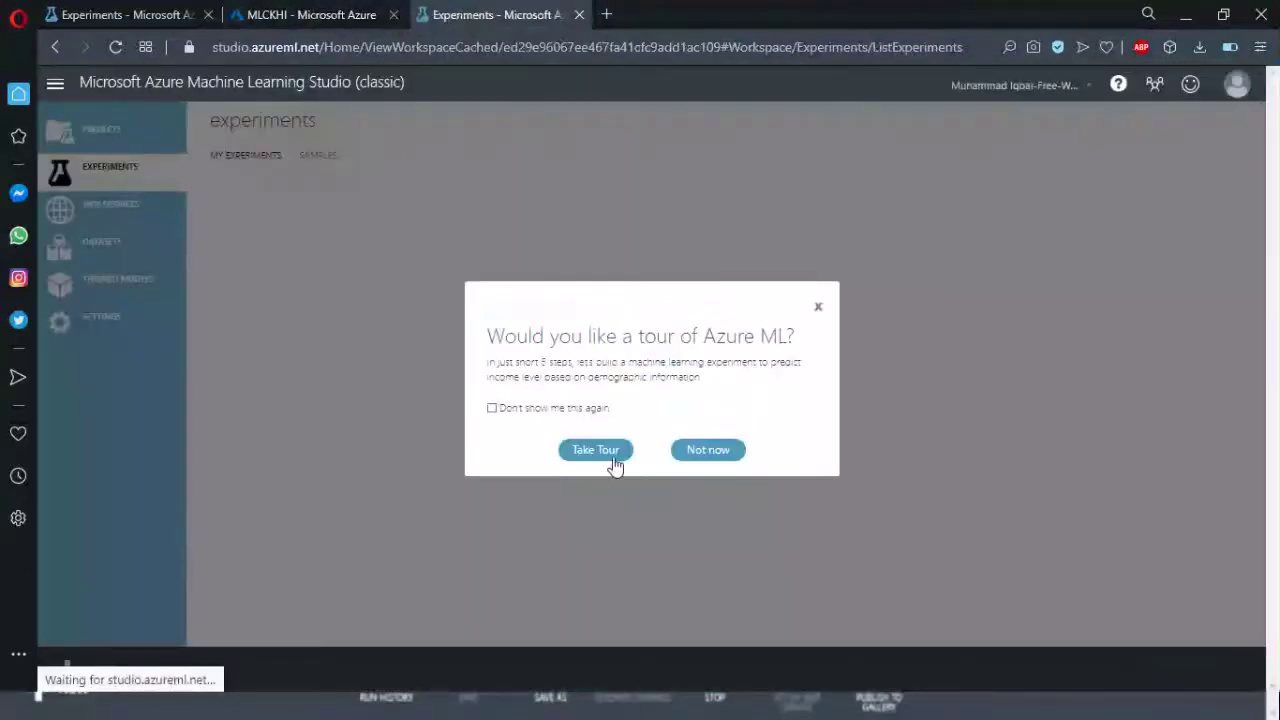
- Decline the Azure ML tour with "Don't show me this again" enabled and dismiss the new-experiment template gallery
{"action": "left_click", "coordinate": [491, 408]}
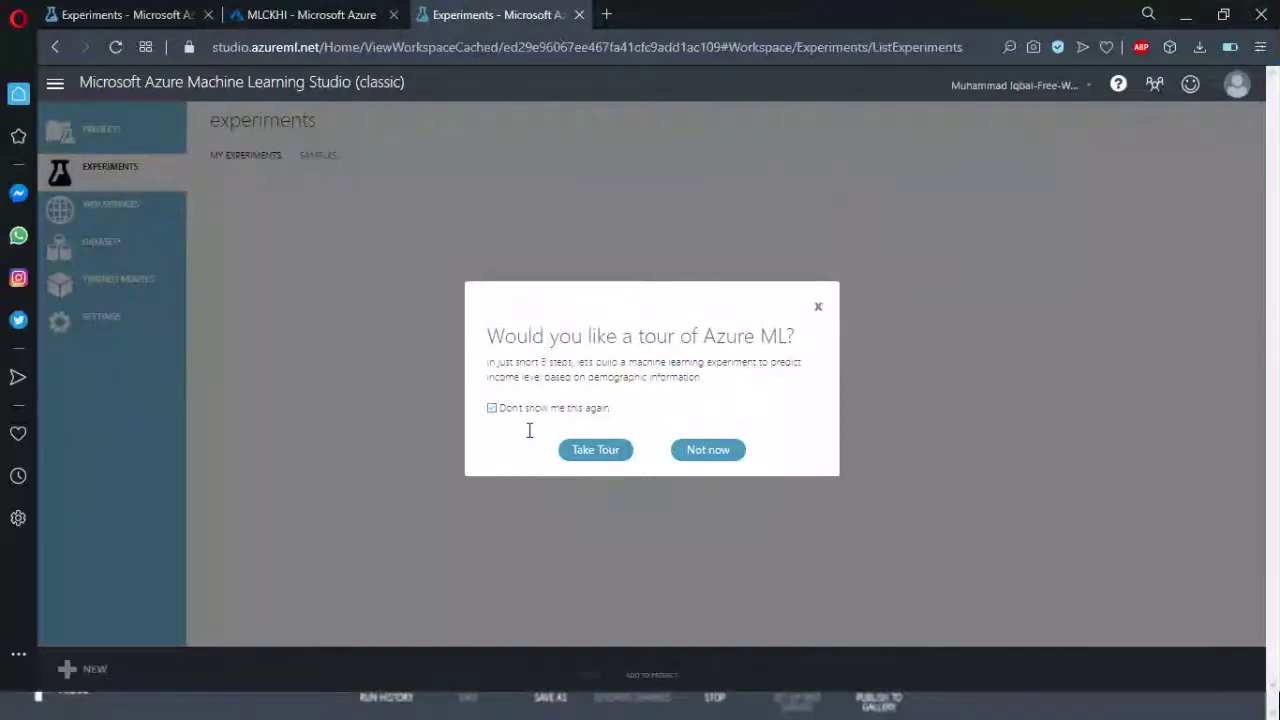
{"action": "left_click", "coordinate": [703, 452]}
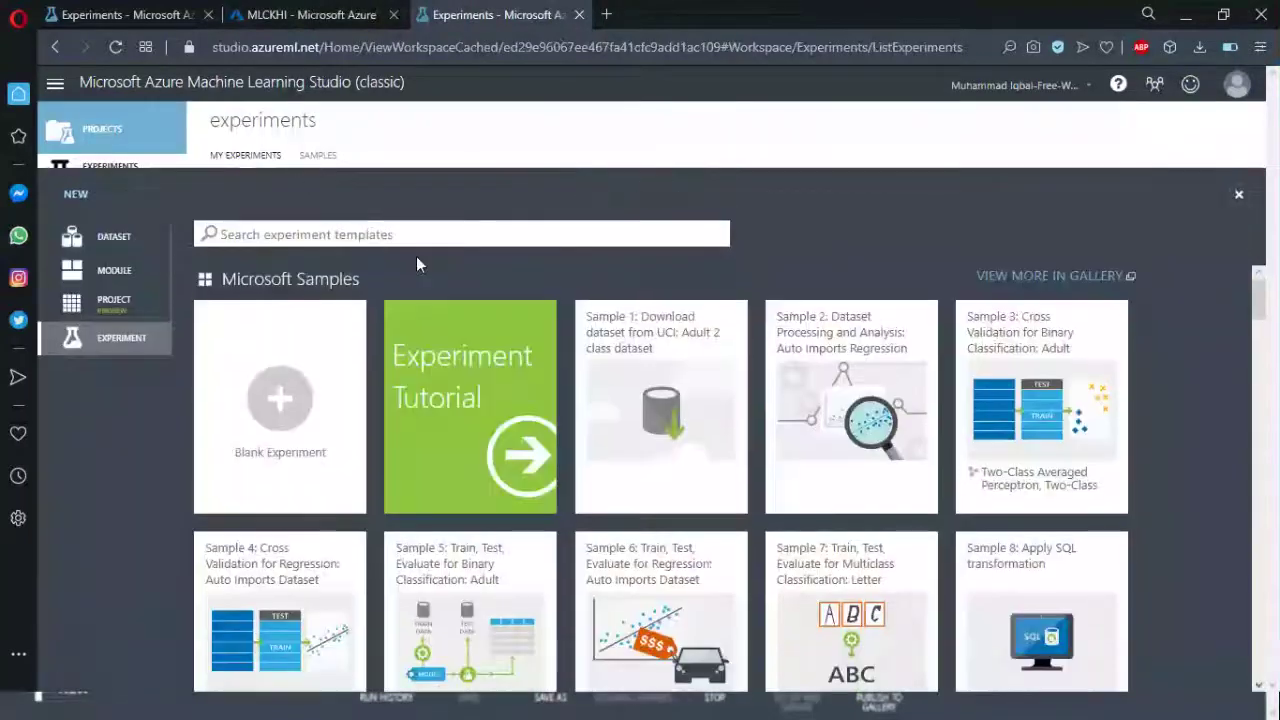
{"action": "left_click", "coordinate": [1238, 194]}
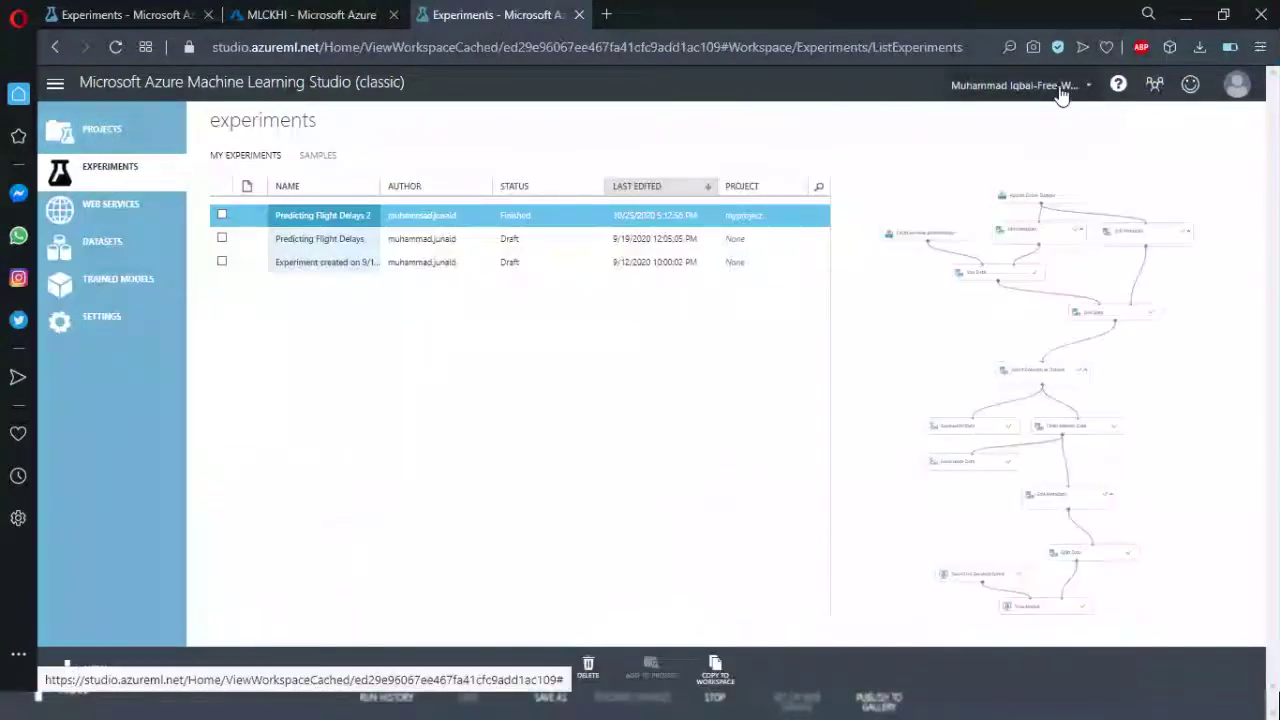
- Review the available regions, keep South Central US, and switch the studio to the MLCKHI workspace
{"action": "left_click", "coordinate": [1030, 85]}
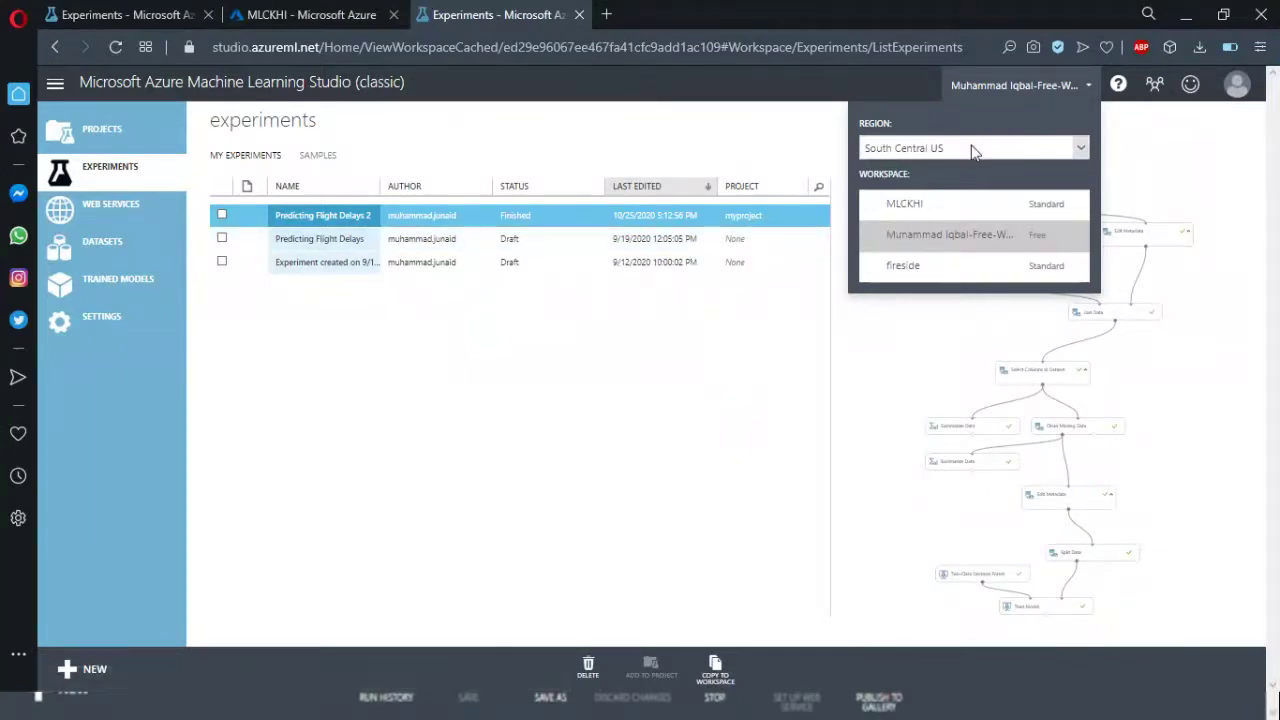
{"action": "left_click", "coordinate": [1003, 147]}
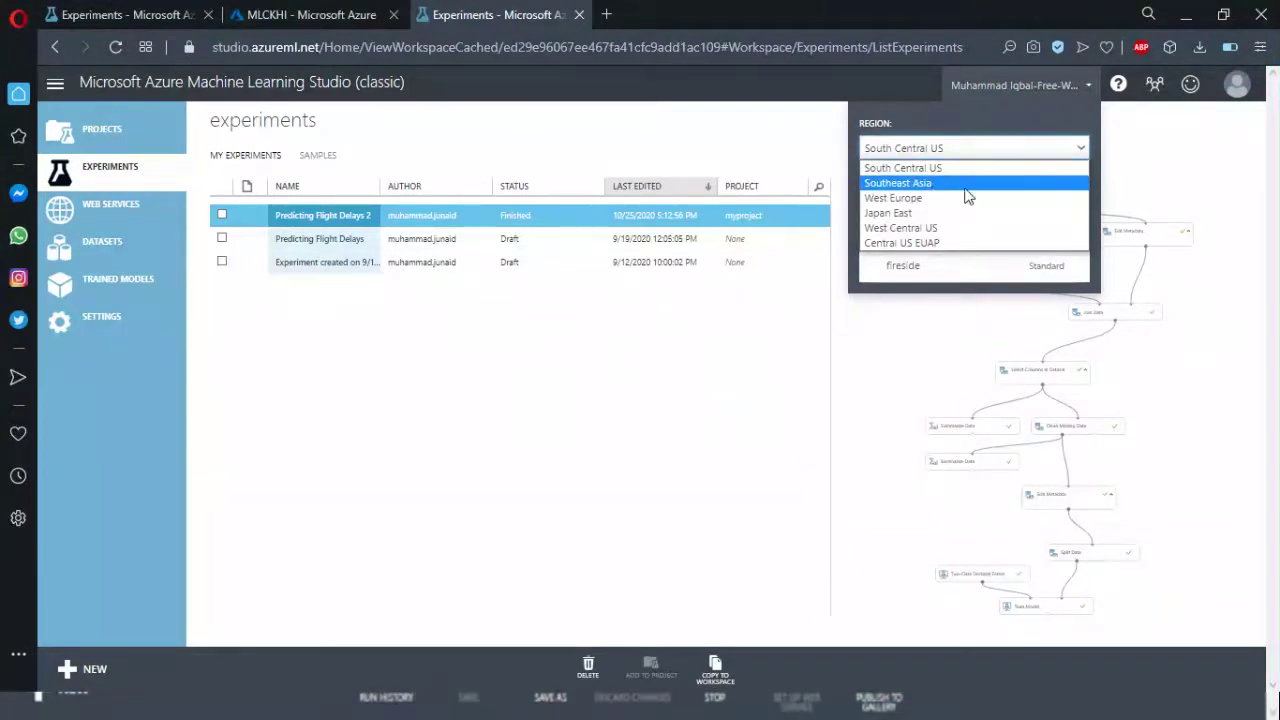
{"action": "left_click", "coordinate": [1041, 143]}
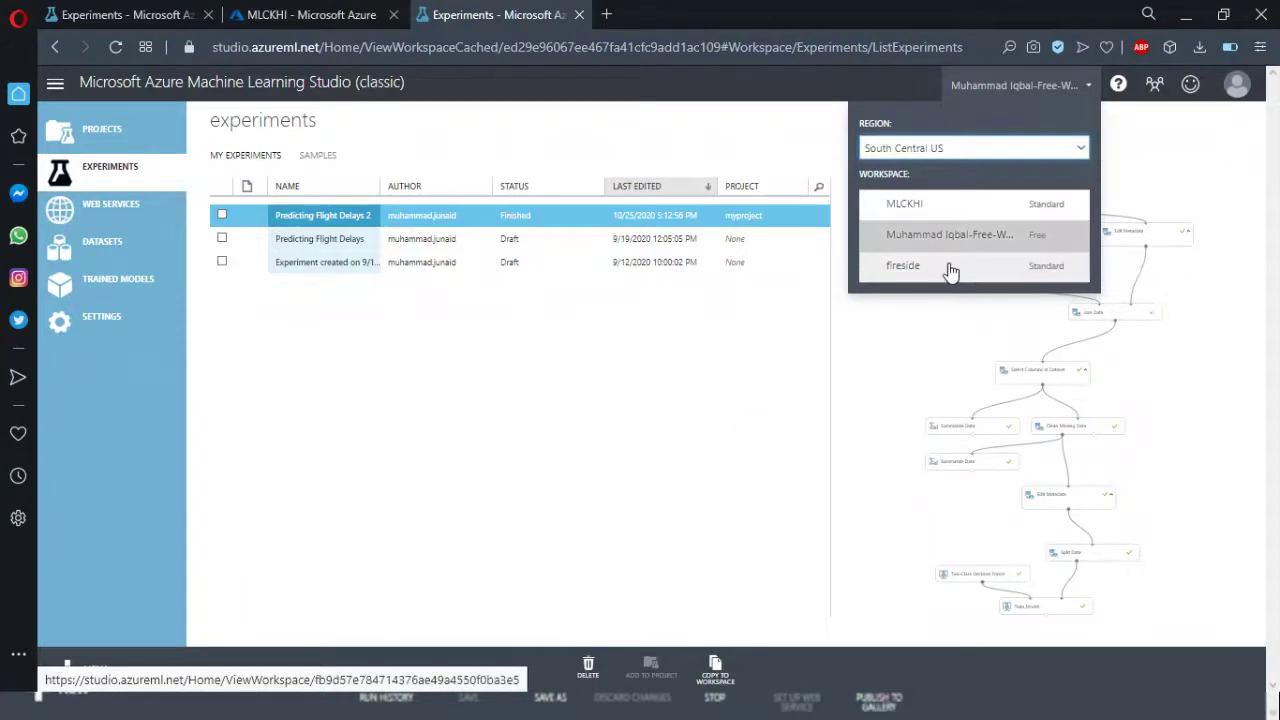
{"action": "left_click", "coordinate": [946, 207]}
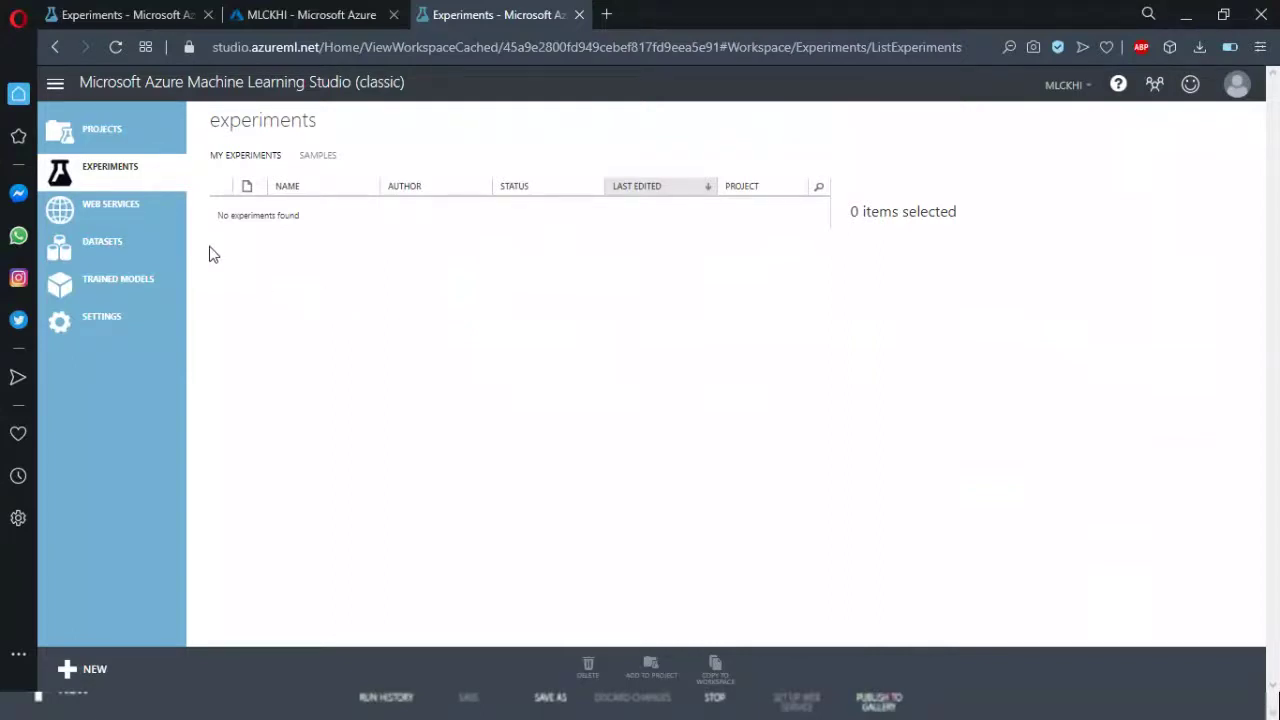
- Look over the workspace's projects and its sample experiments, dismissing the audio device prompt
{"action": "left_click", "coordinate": [150, 135]}
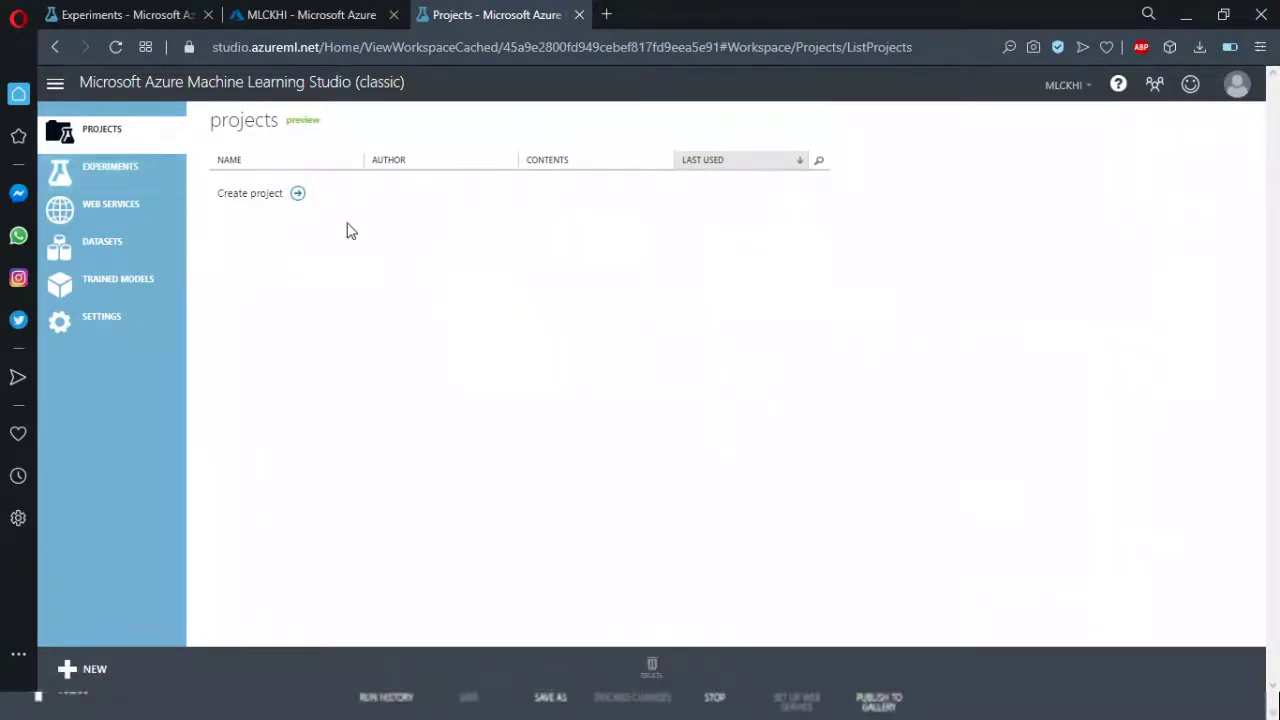
{"action": "left_click", "coordinate": [125, 171]}
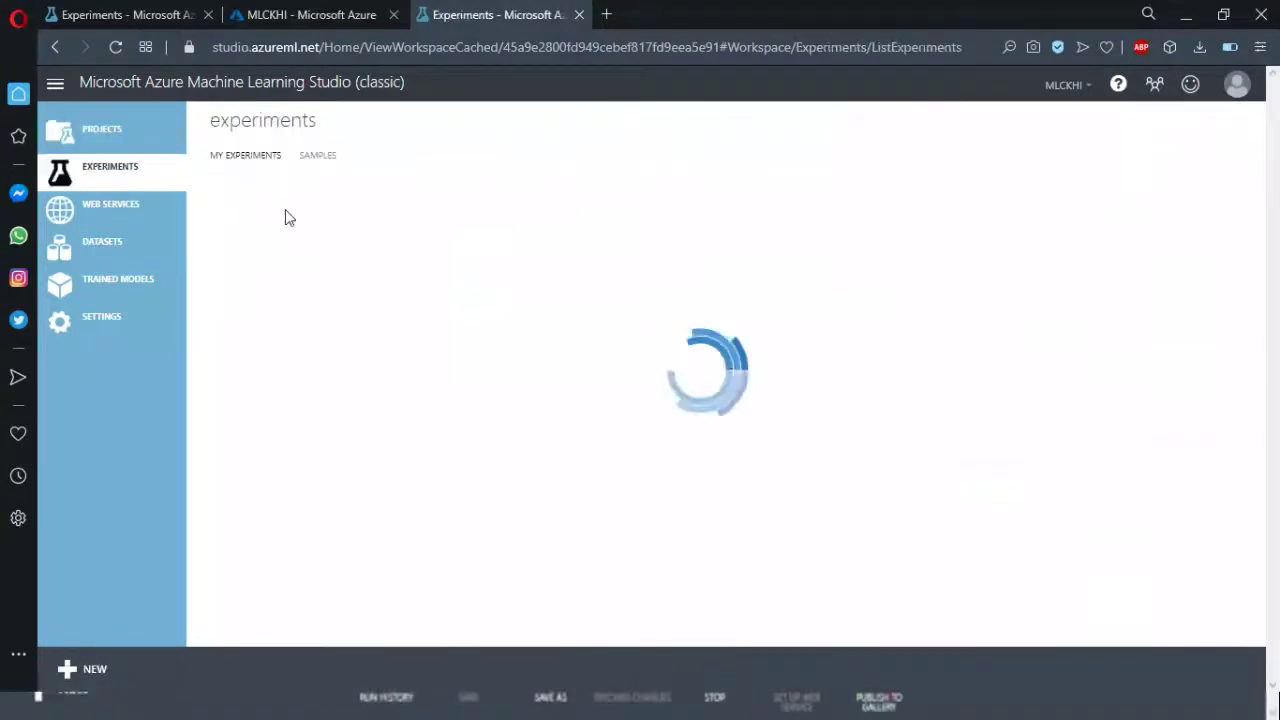
{"action": "left_click", "coordinate": [318, 157]}
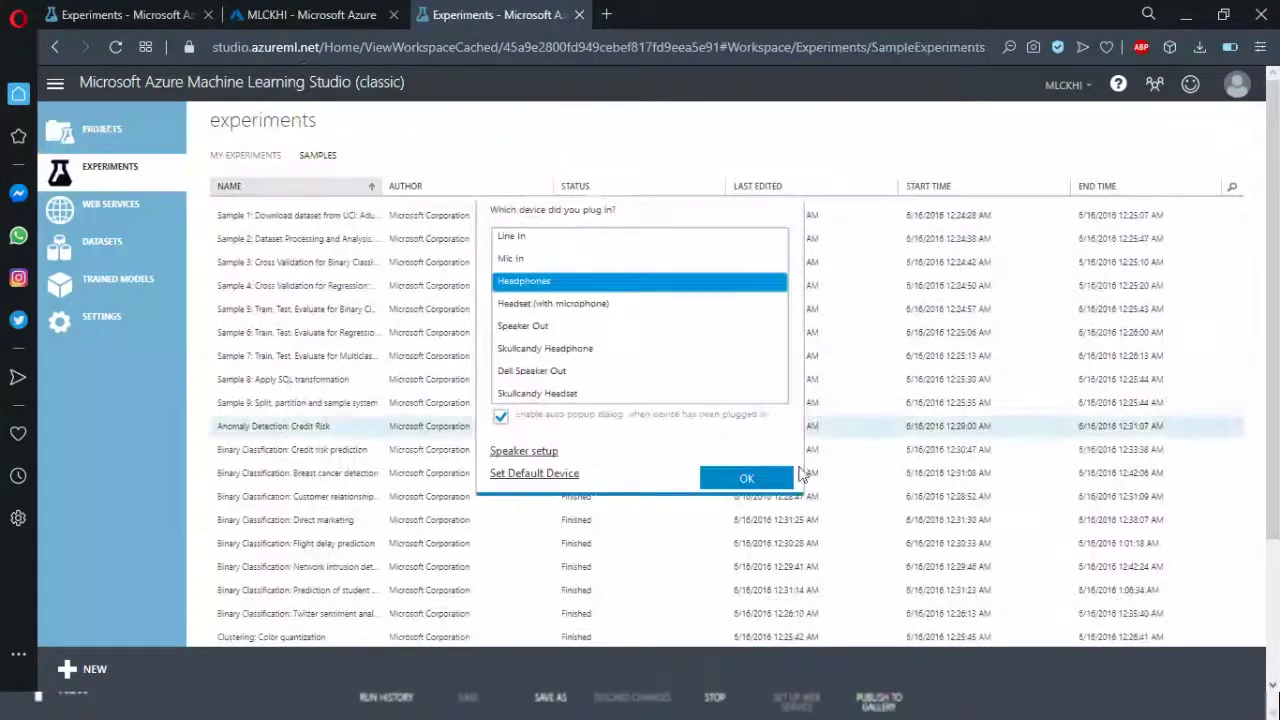
{"action": "left_click", "coordinate": [743, 476]}
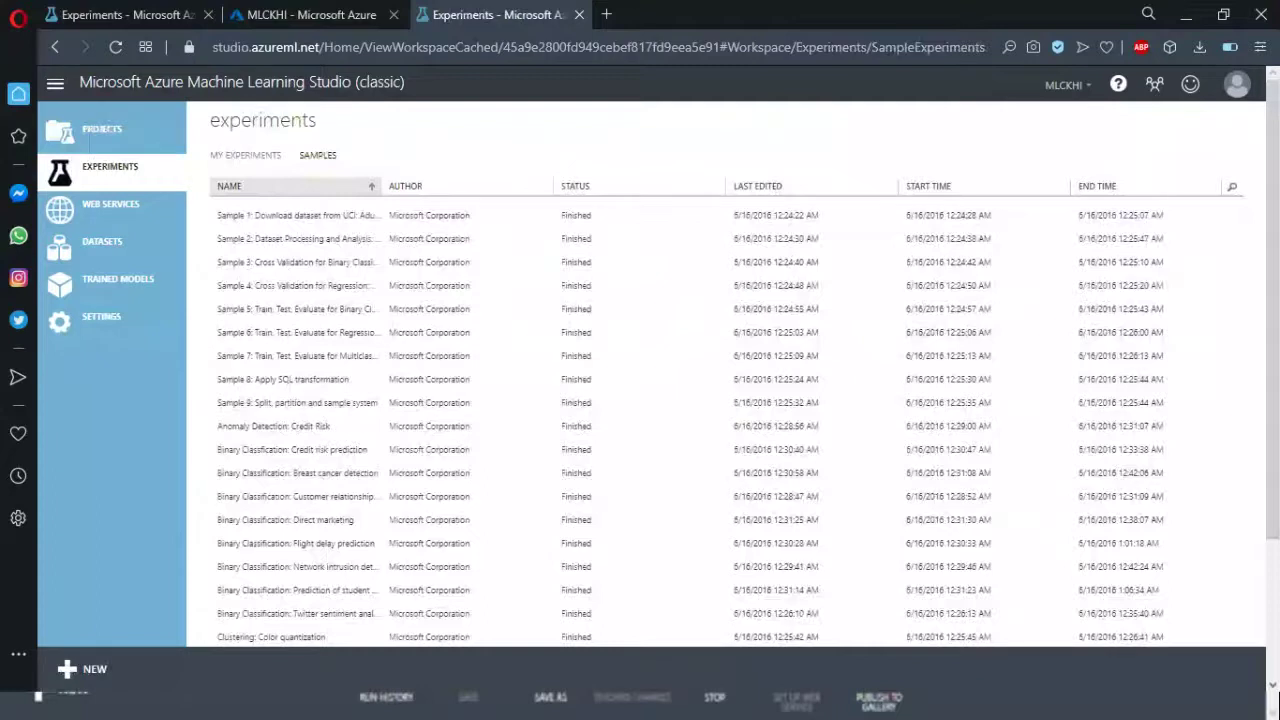
- Create a blank experiment, then browse the sample experiment templates and return to the empty canvas
{"action": "left_click", "coordinate": [67, 672]}
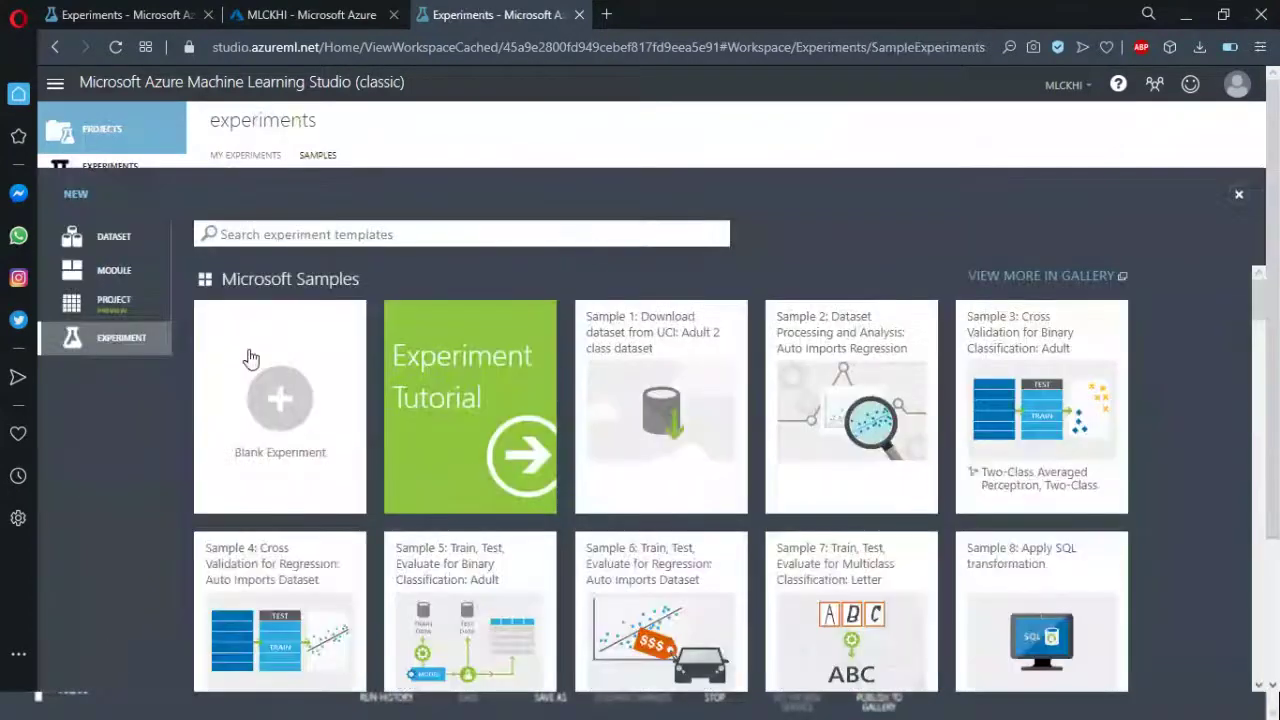
{"action": "left_click", "coordinate": [253, 368]}
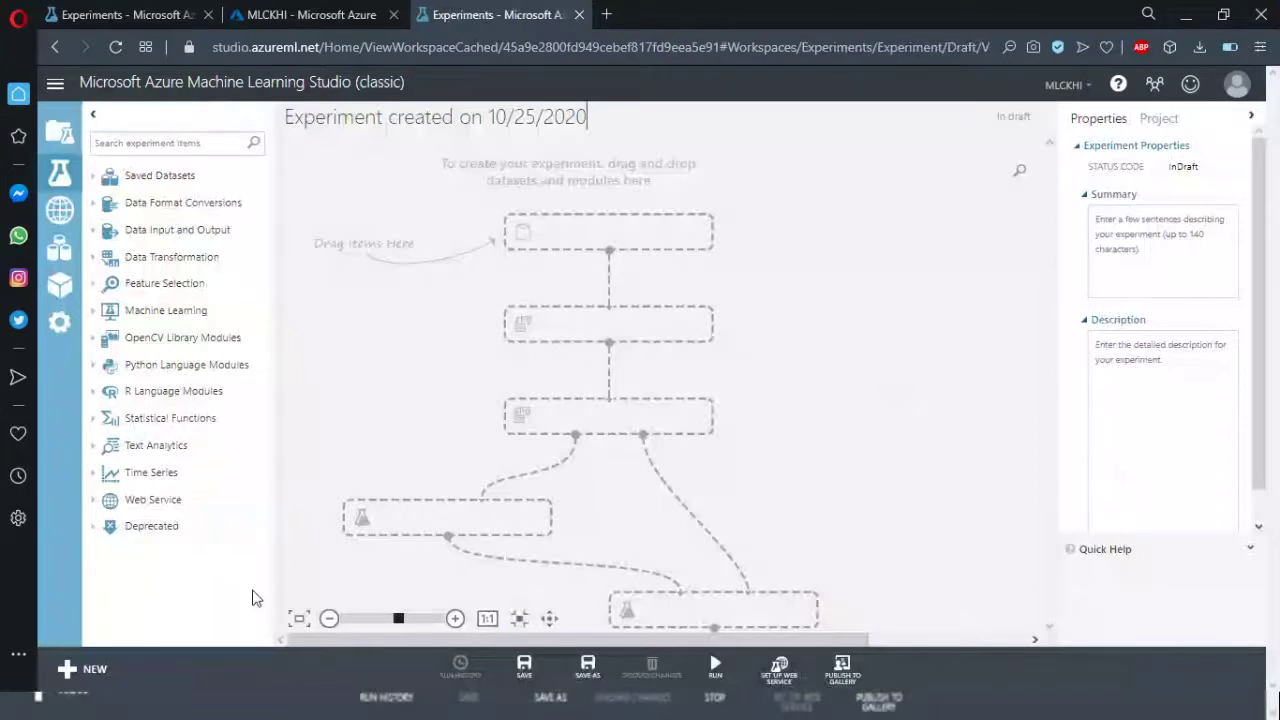
{"action": "left_click", "coordinate": [90, 673]}
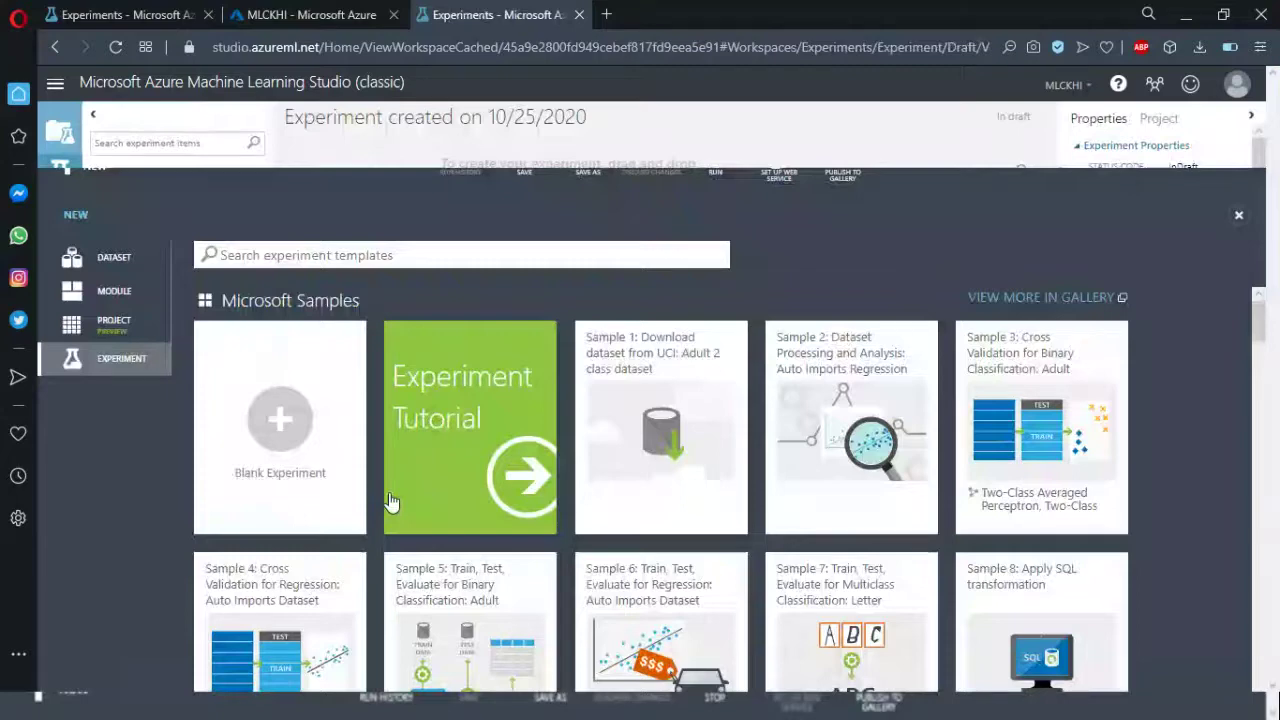
{"action": "scroll", "coordinate": [390, 502], "scroll_direction": "down", "scroll_amount": 2}
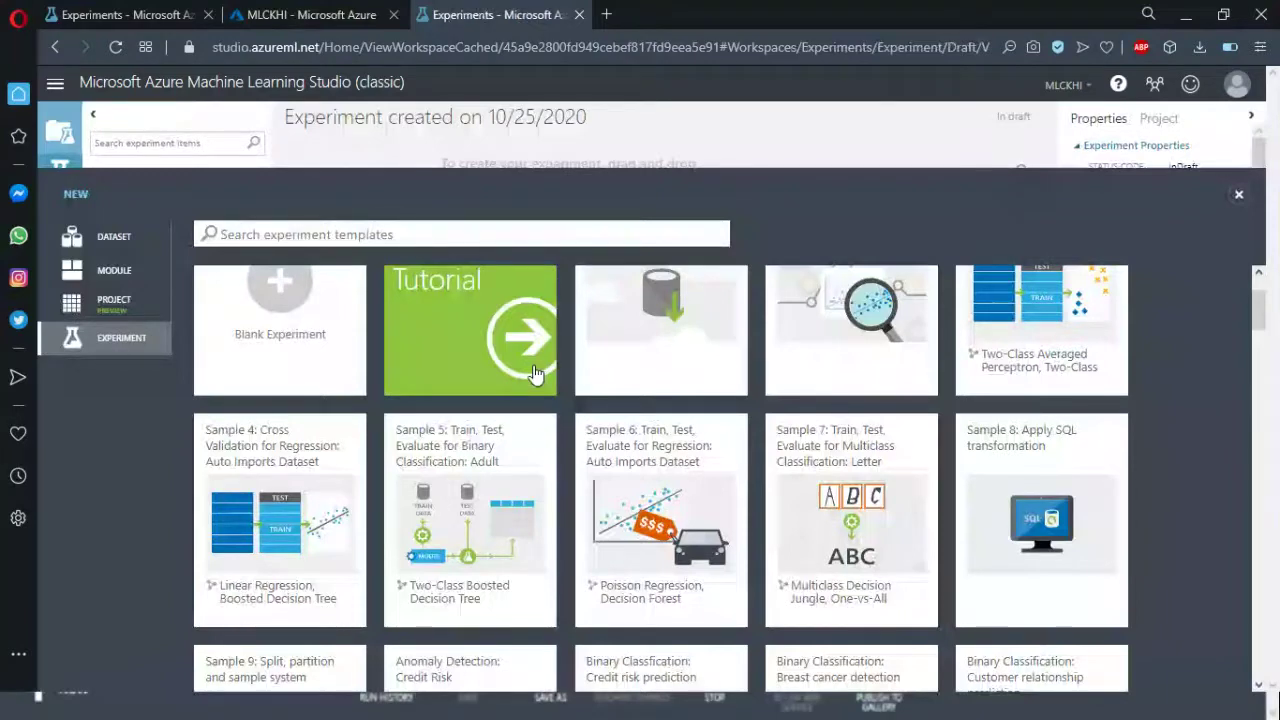
{"action": "scroll", "coordinate": [535, 373], "scroll_direction": "up", "scroll_amount": 2}
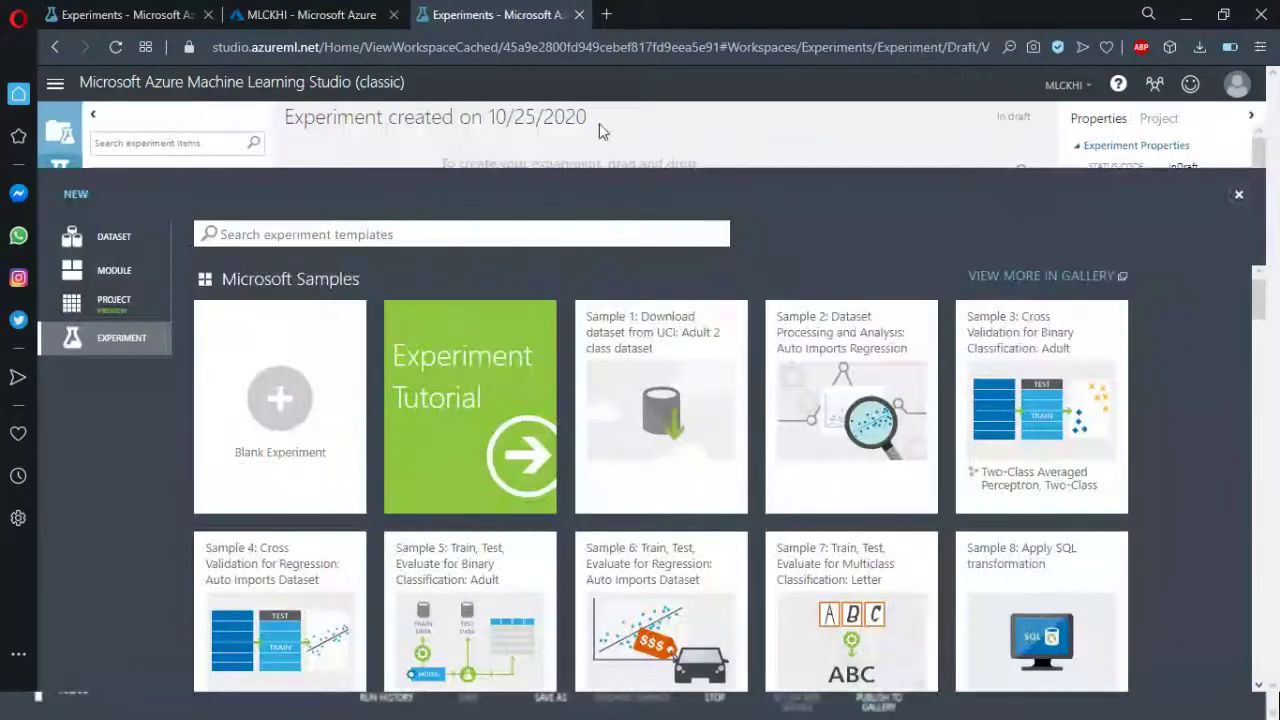
{"action": "left_click", "coordinate": [599, 123]}
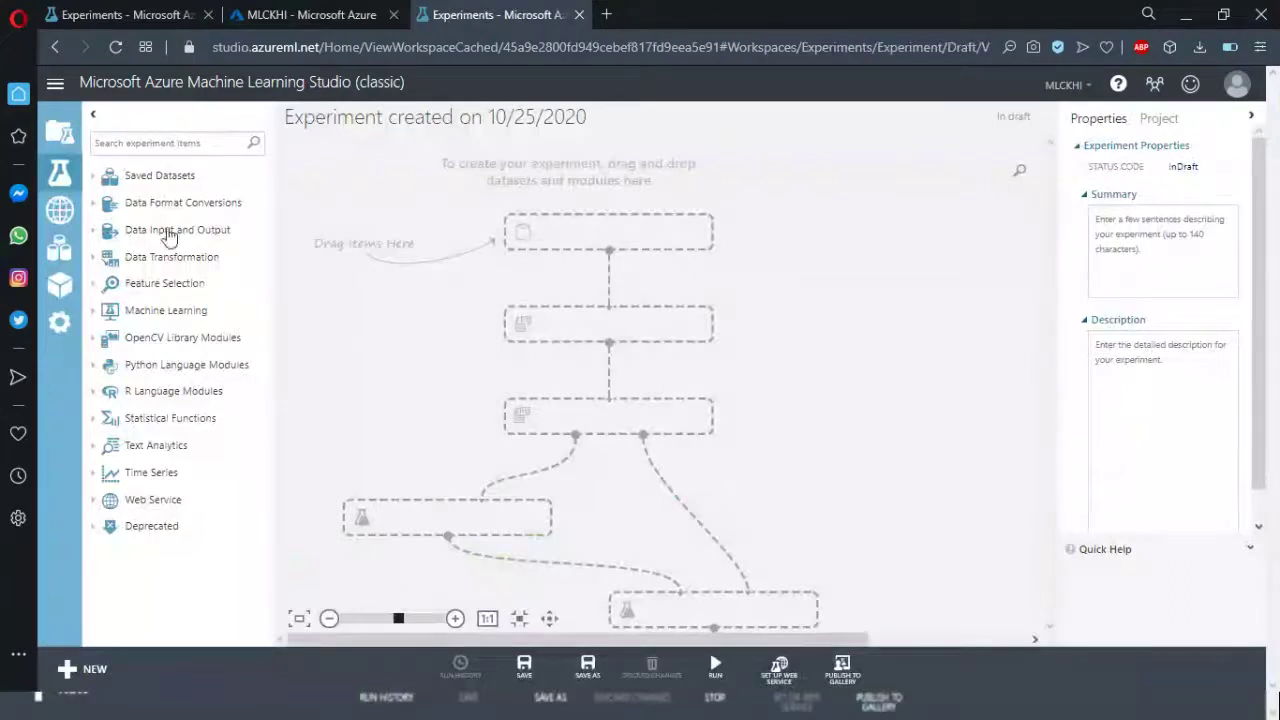
- Add the Adult Census Income Binary Classification sample dataset to the top of the experiment canvas
{"action": "left_click", "coordinate": [162, 176]}
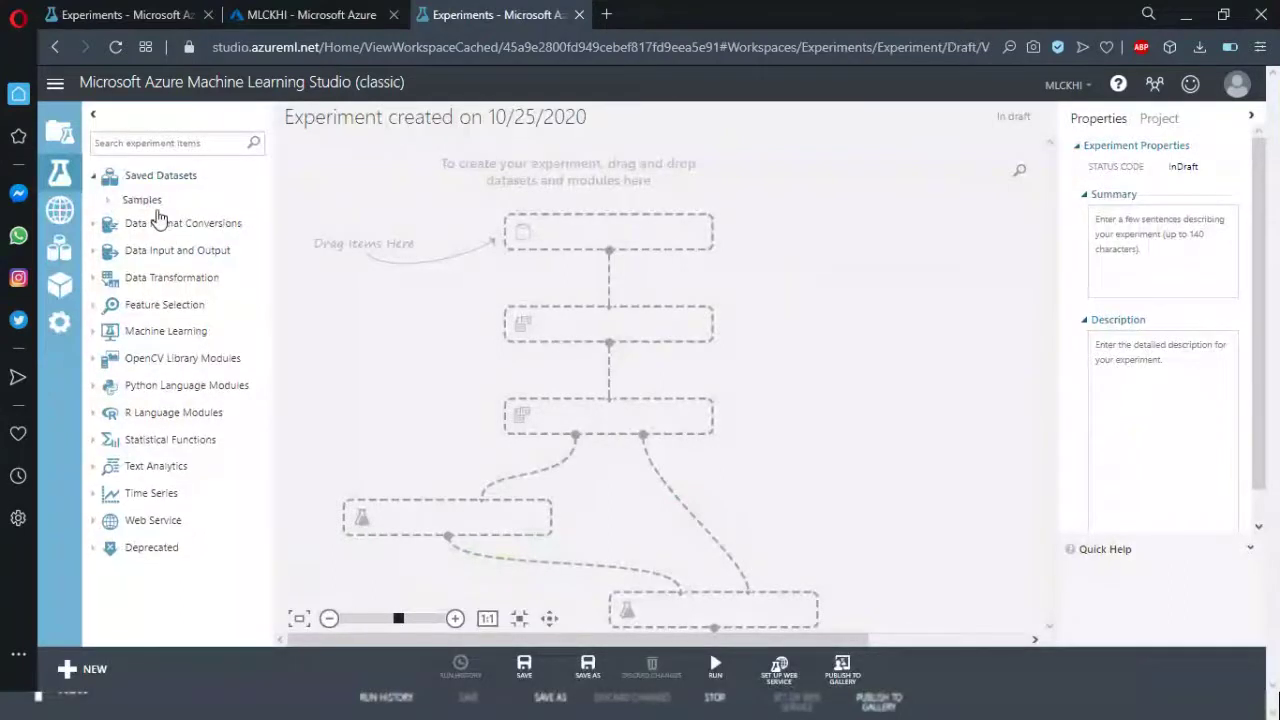
{"action": "left_click", "coordinate": [158, 202]}
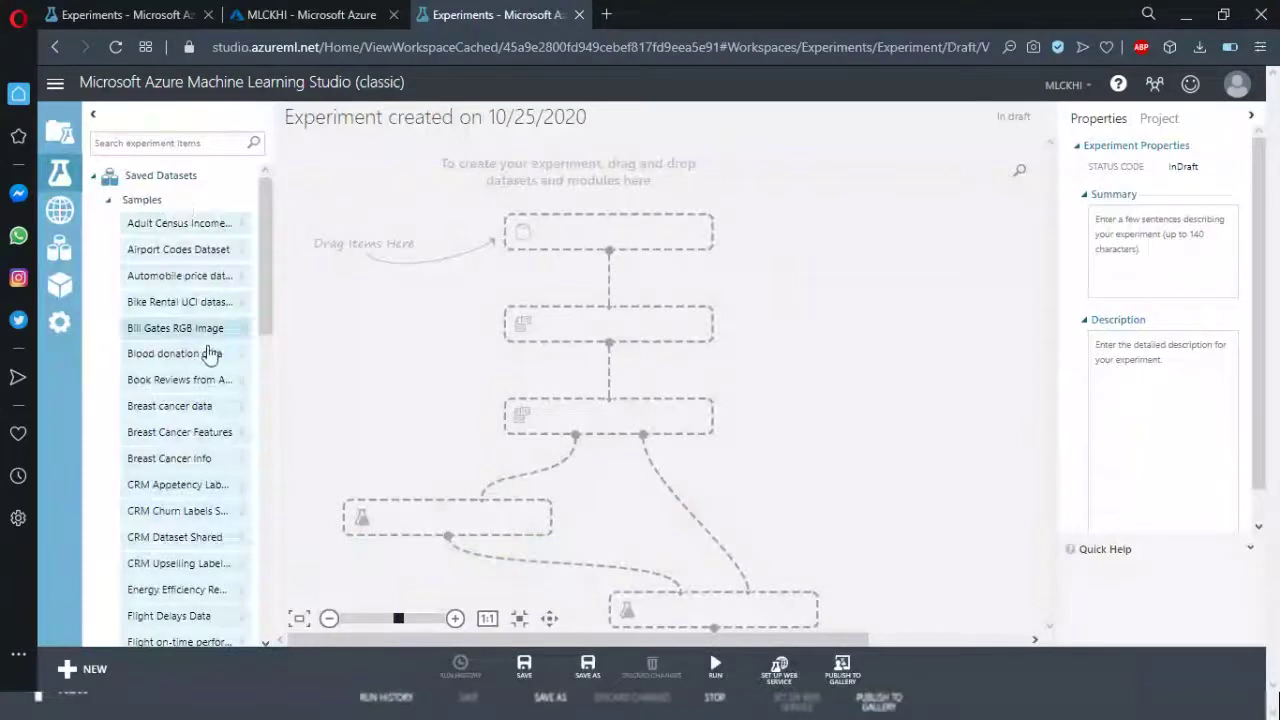
{"action": "scroll", "coordinate": [189, 503], "scroll_direction": "down", "scroll_amount": 2}
{"action": "scroll", "coordinate": [189, 497], "scroll_direction": "up", "scroll_amount": 2}
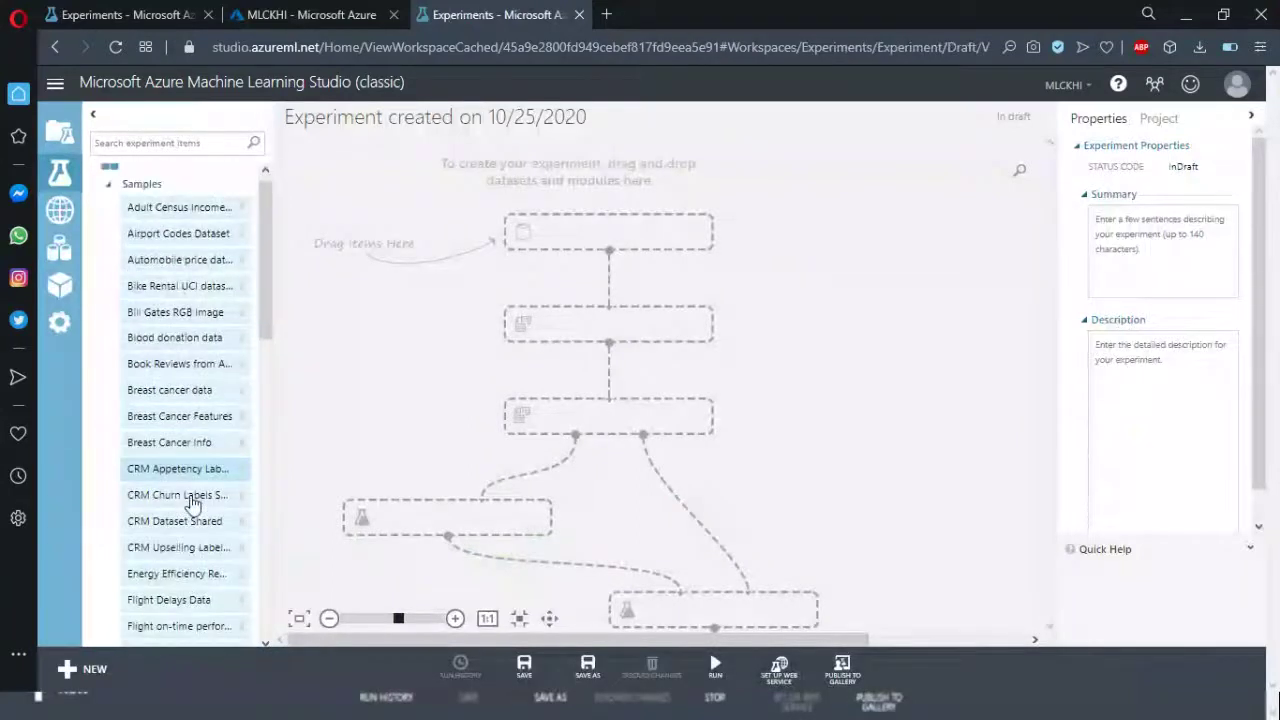
{"action": "left_click_drag", "start_coordinate": [174, 230], "coordinate": [609, 241]}
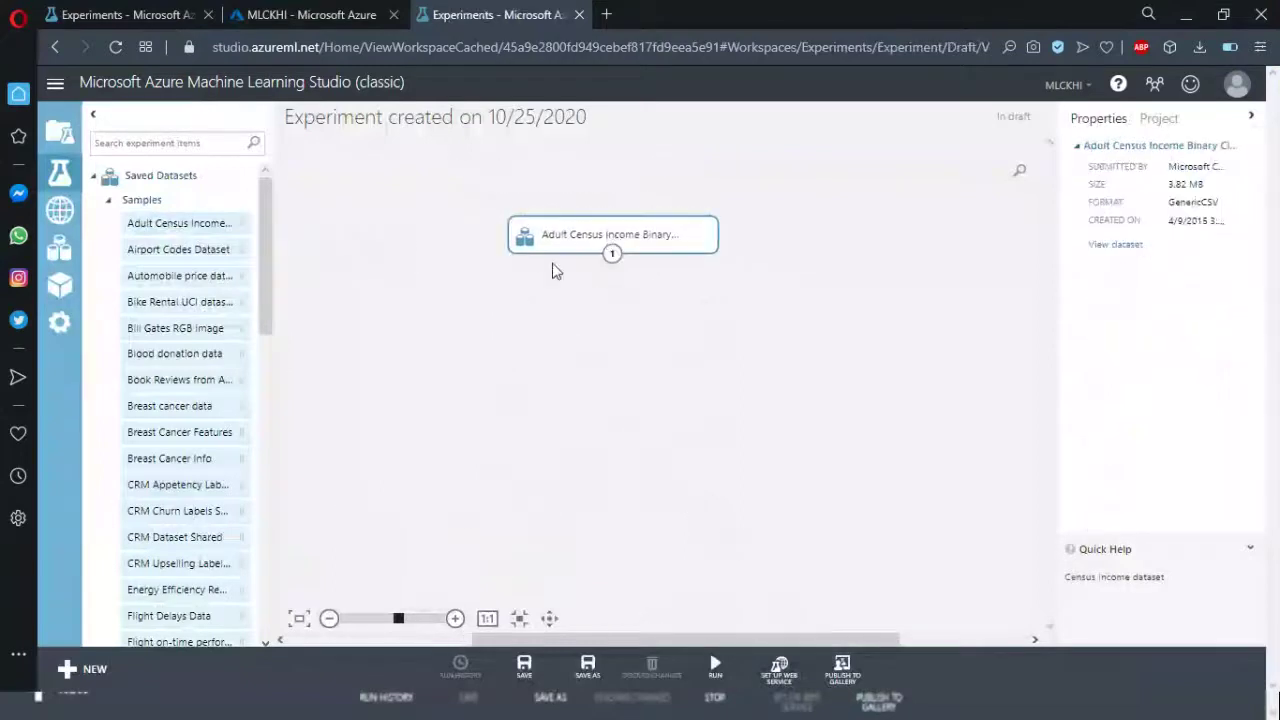
- Visualize the Adult Census Income dataset and view the statistics and histogram of its age column
{"action": "right_click", "coordinate": [588, 378]}
{"action": "right_click", "coordinate": [645, 244]}
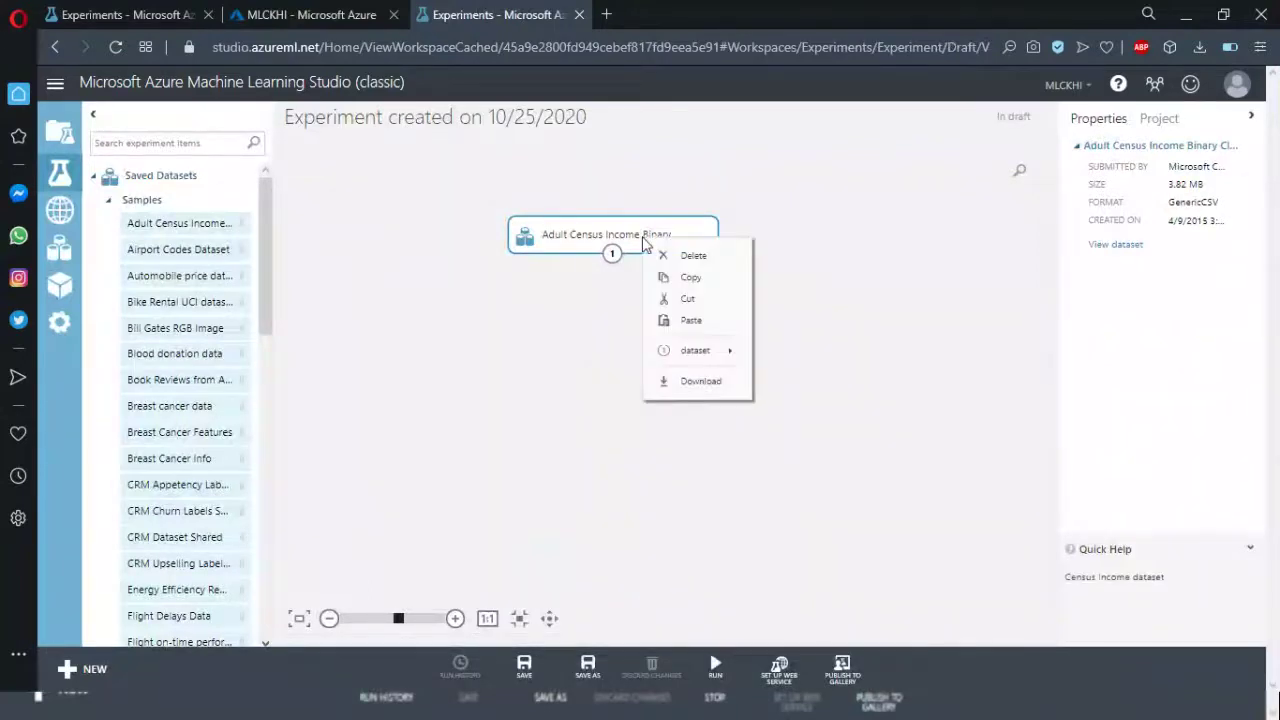
{"action": "mouse_move", "coordinate": [735, 355]}
{"action": "left_click", "coordinate": [802, 376]}
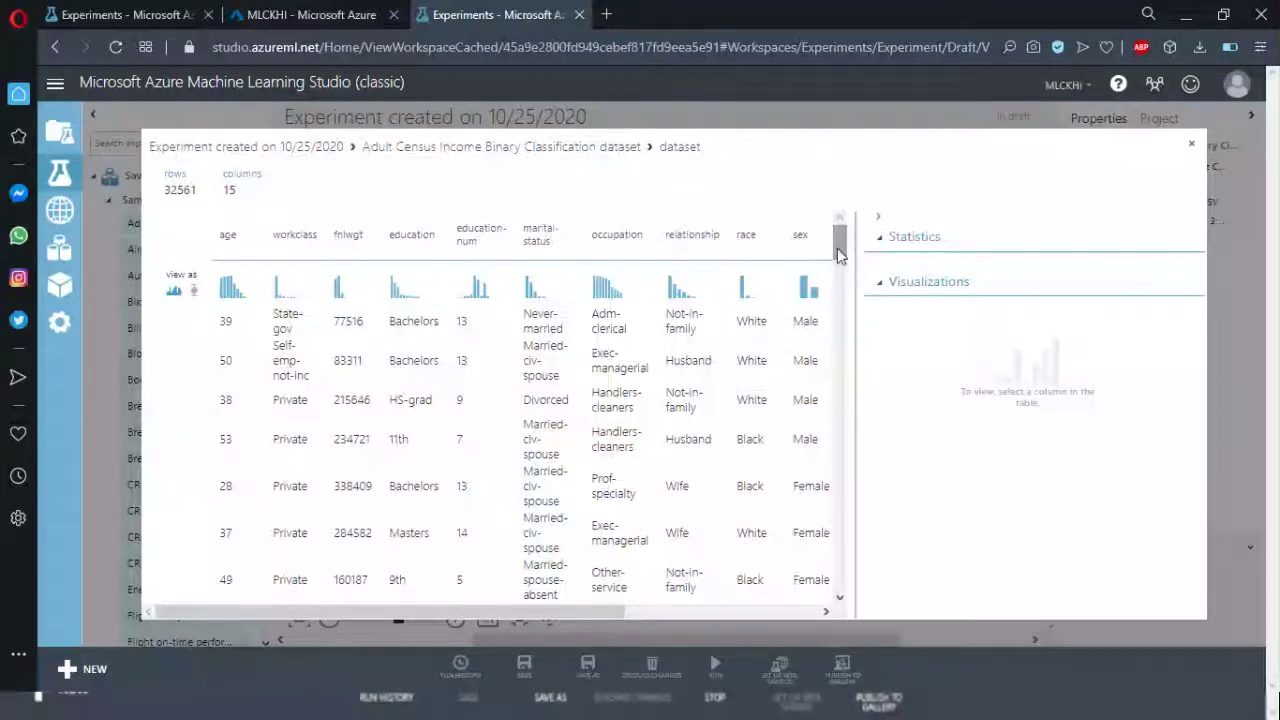
{"action": "left_click_drag", "start_coordinate": [840, 245], "coordinate": [278, 202]}
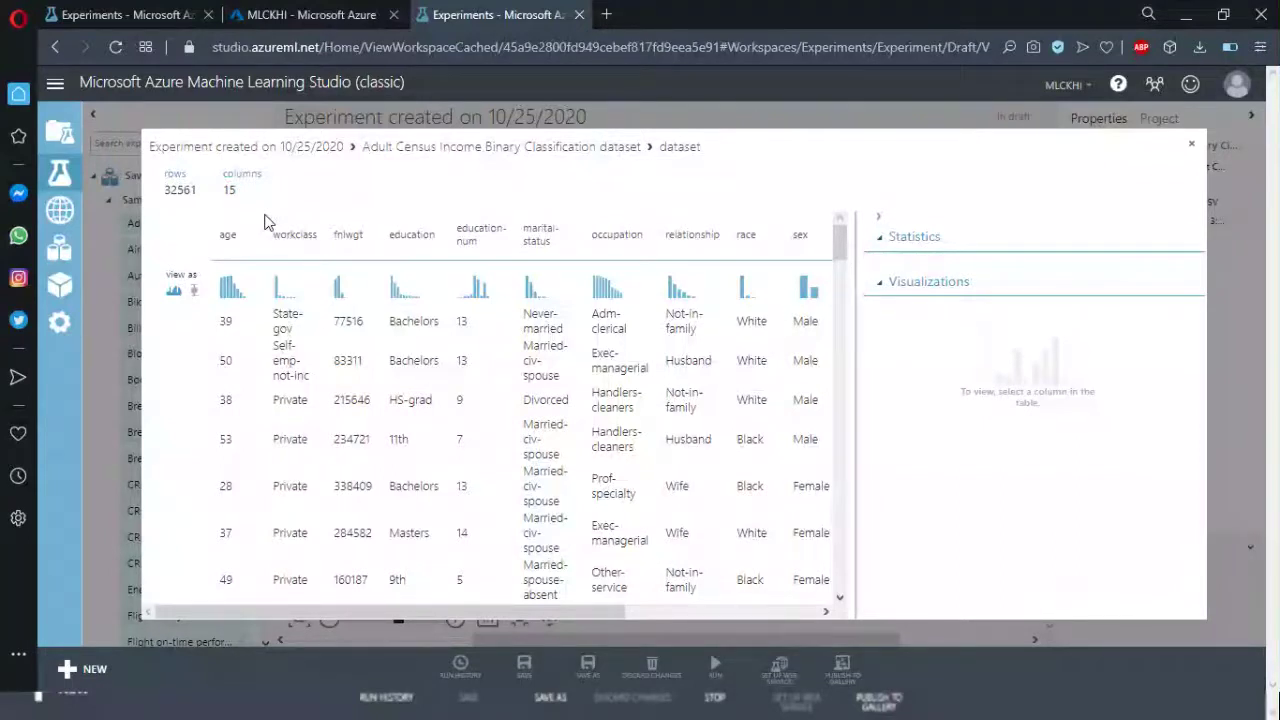
{"action": "left_click", "coordinate": [348, 321]}
{"action": "left_click", "coordinate": [238, 247]}
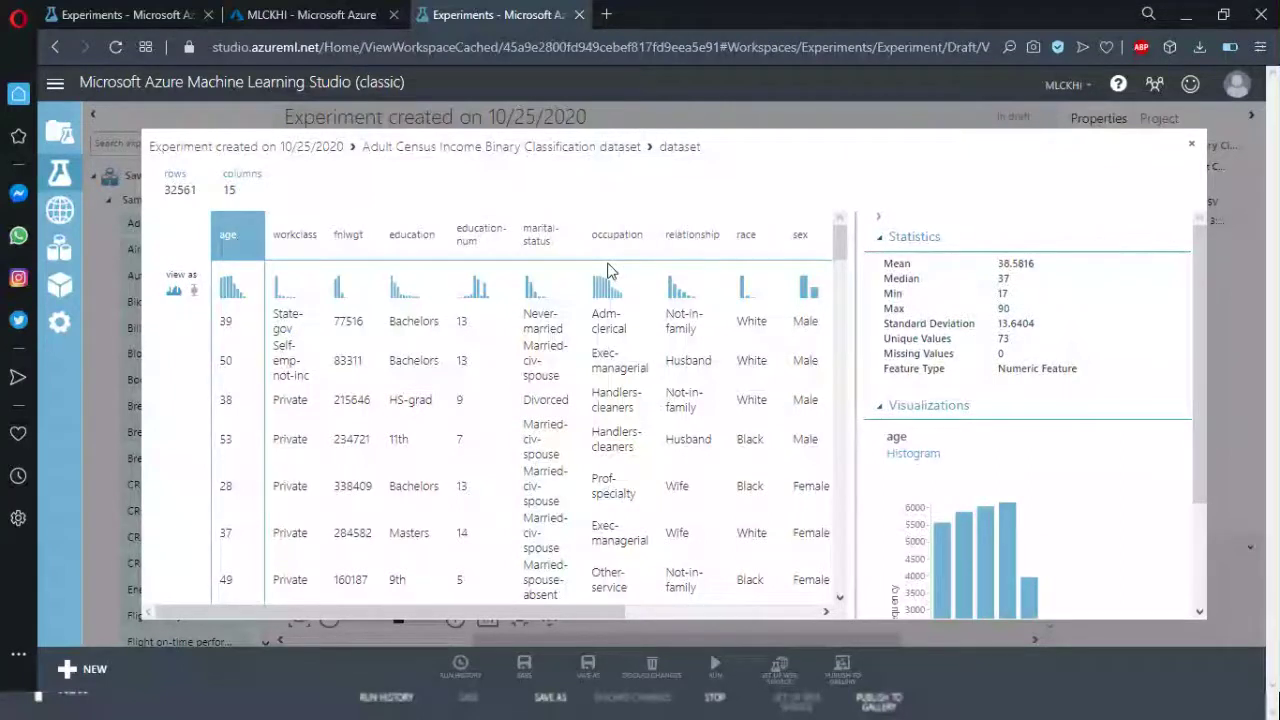
- Close the dataset visualization and place a Convert to CSV module below the Adult Census Income dataset on the canvas
{"action": "left_click", "coordinate": [1186, 148]}
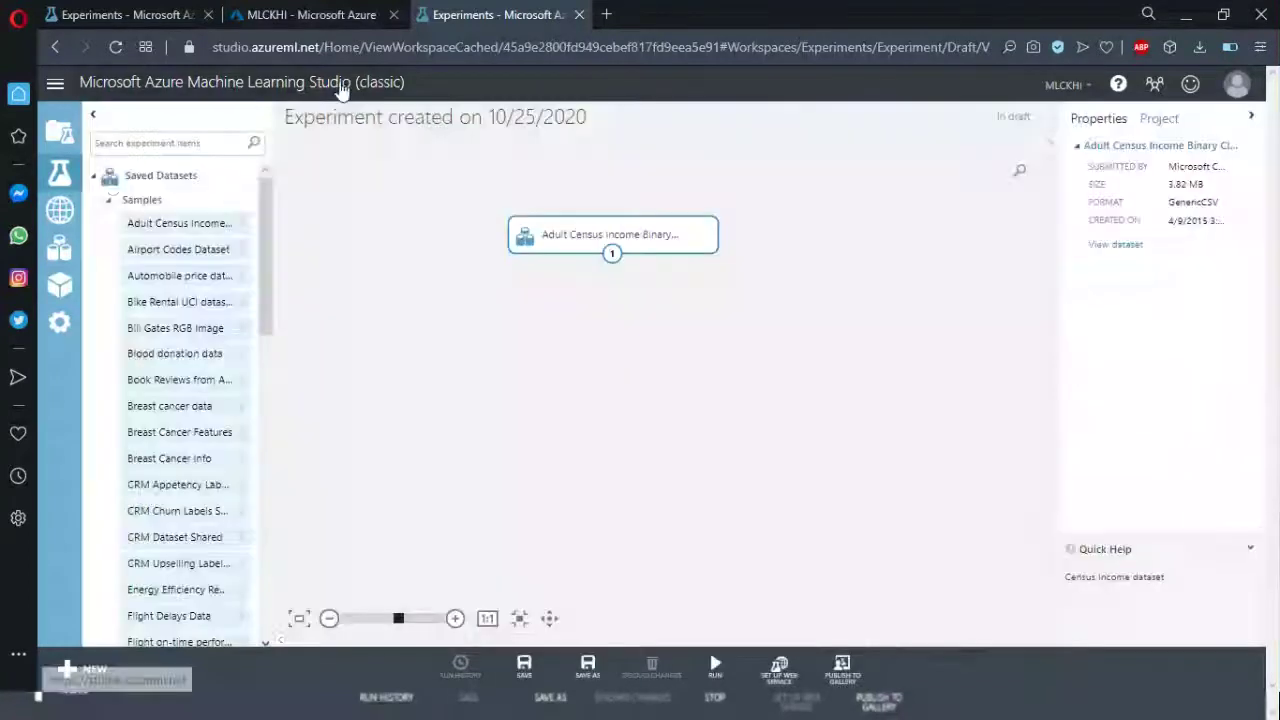
{"action": "left_click", "coordinate": [109, 201]}
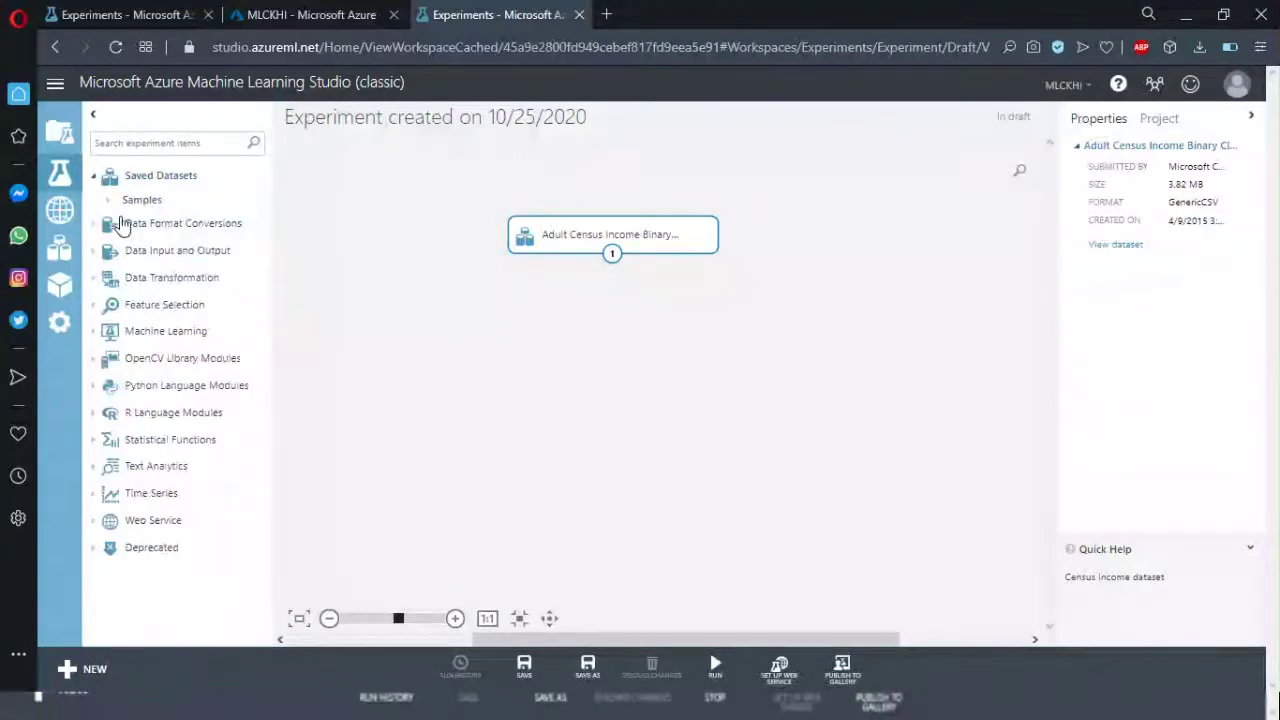
{"action": "left_click", "coordinate": [119, 223]}
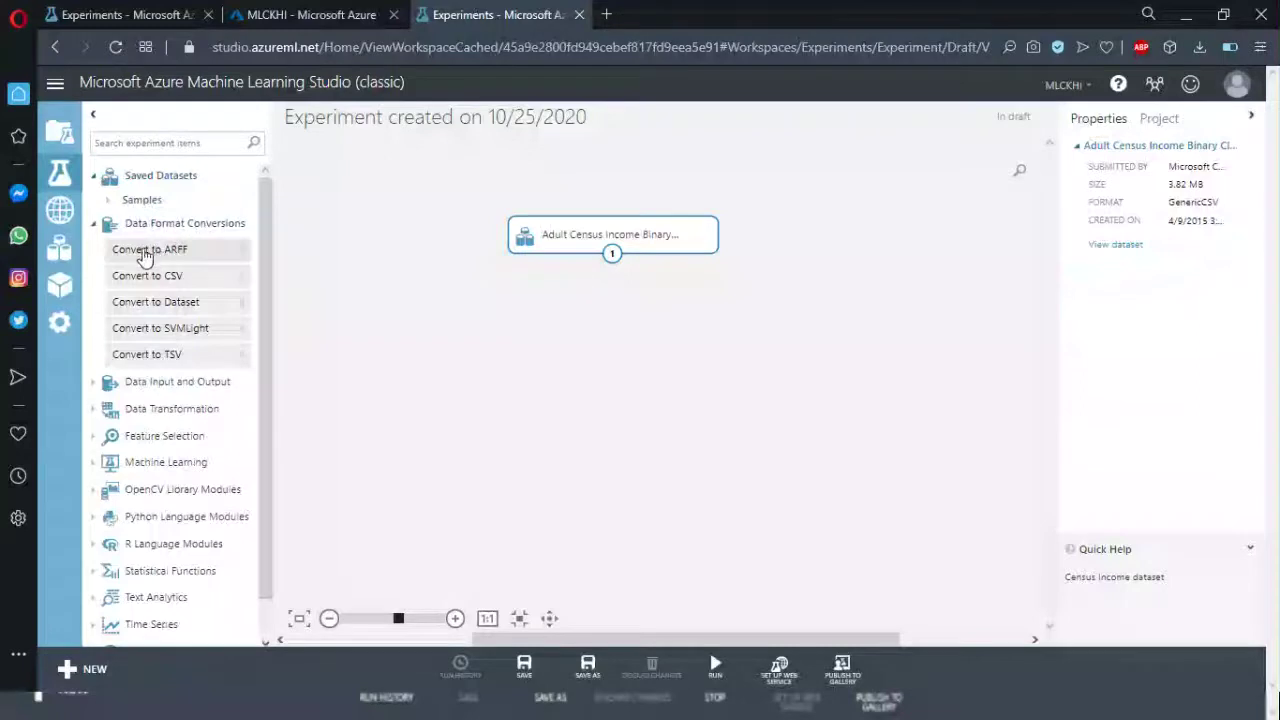
{"action": "left_click", "coordinate": [137, 252]}
{"action": "left_click_drag", "start_coordinate": [135, 283], "coordinate": [620, 312]}
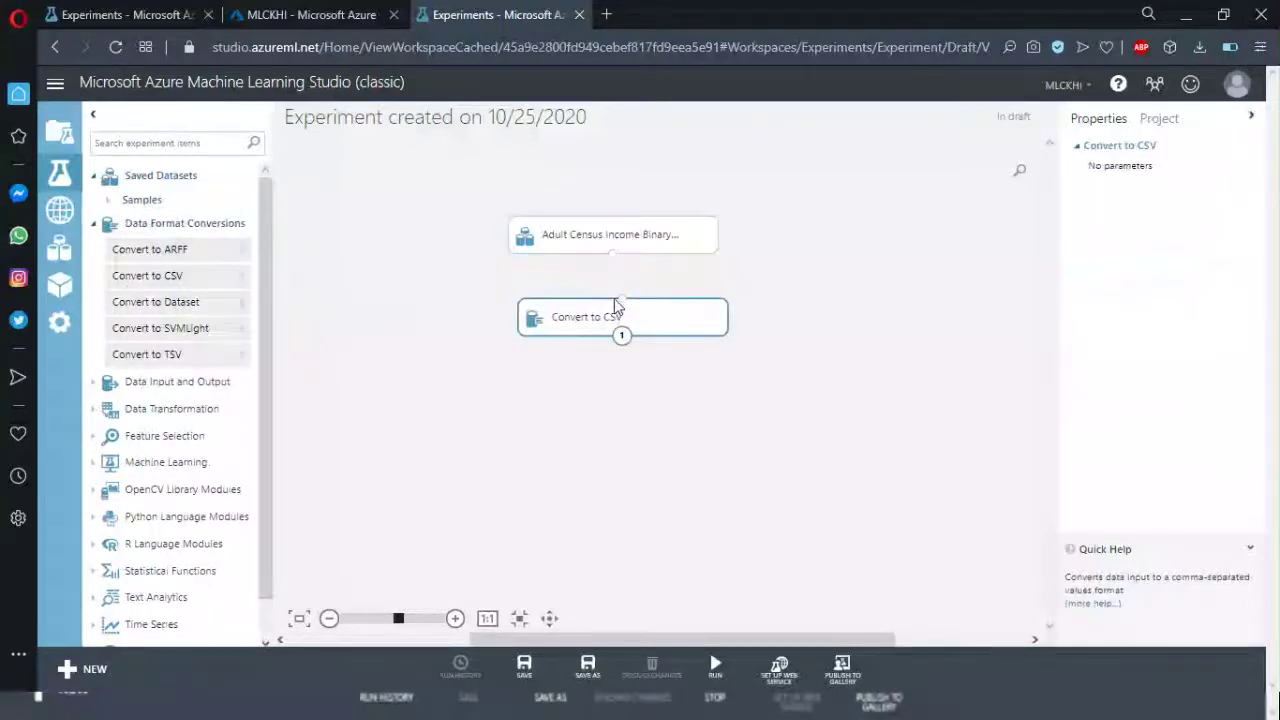
- Connect the Adult Census Income dataset's output to the Convert to CSV module and run the experiment
{"action": "left_click", "coordinate": [610, 248]}
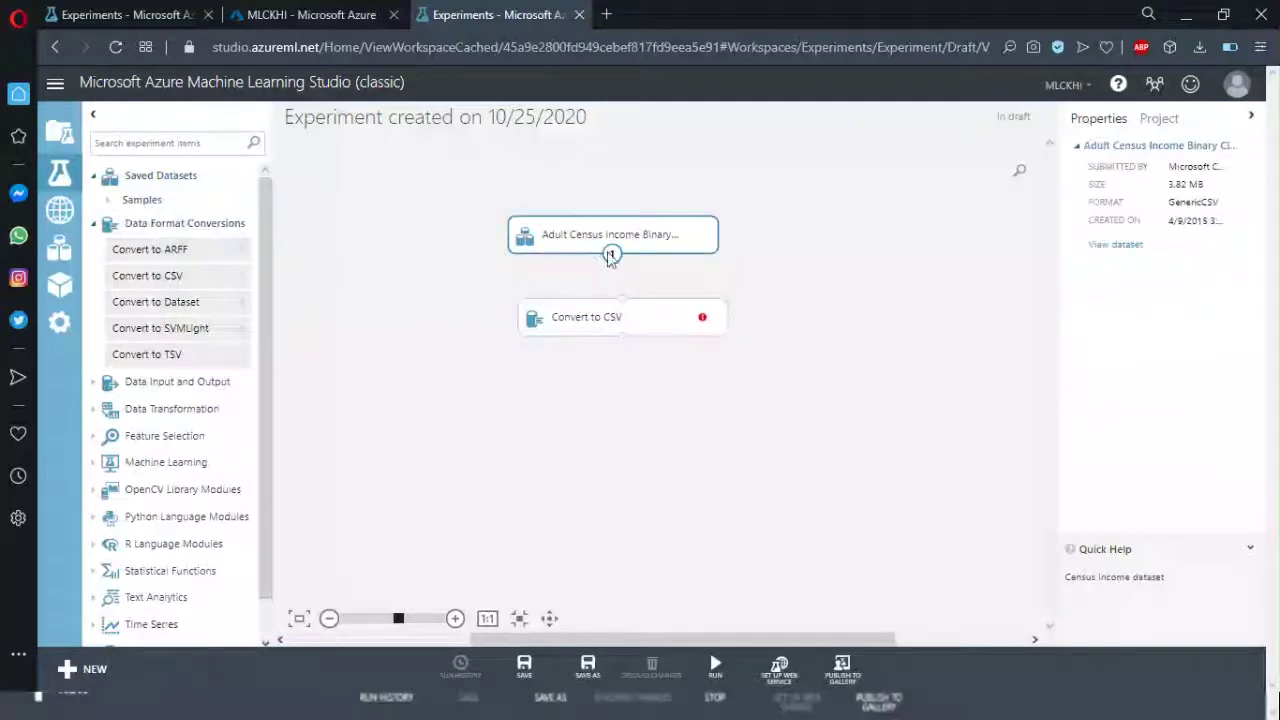
{"action": "left_click_drag", "start_coordinate": [613, 258], "coordinate": [622, 302]}
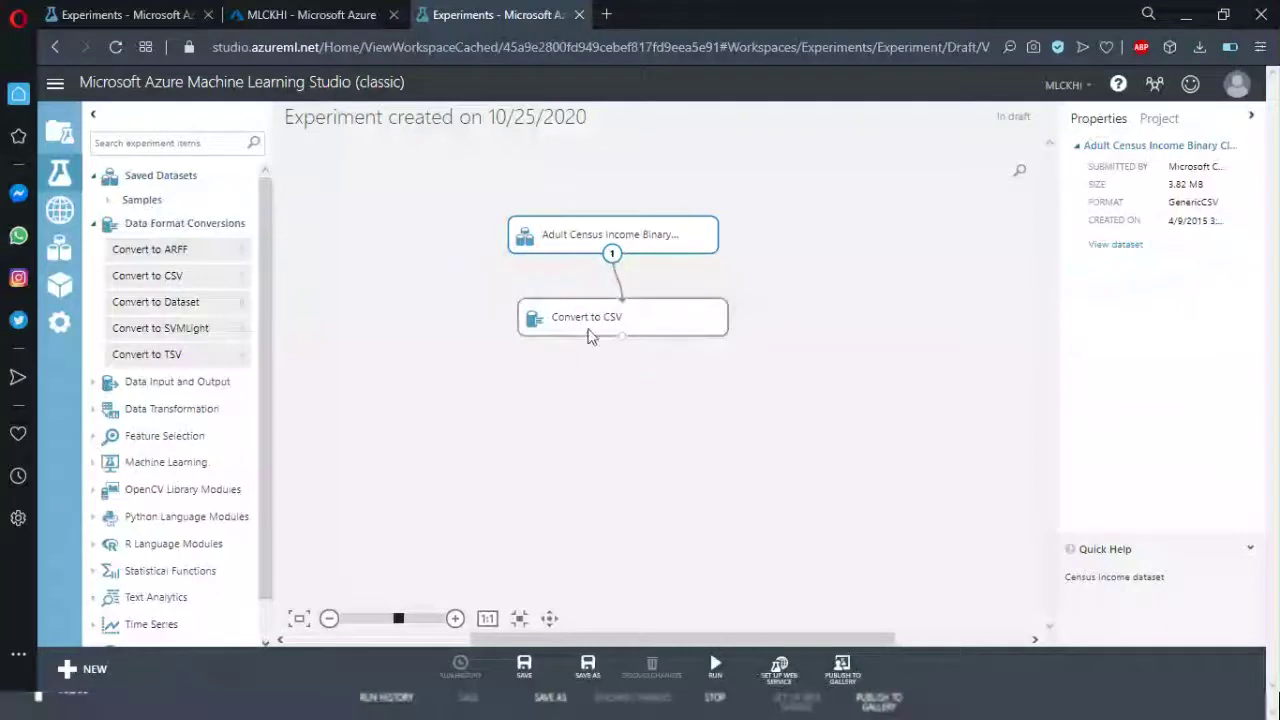
{"action": "left_click", "coordinate": [608, 332]}
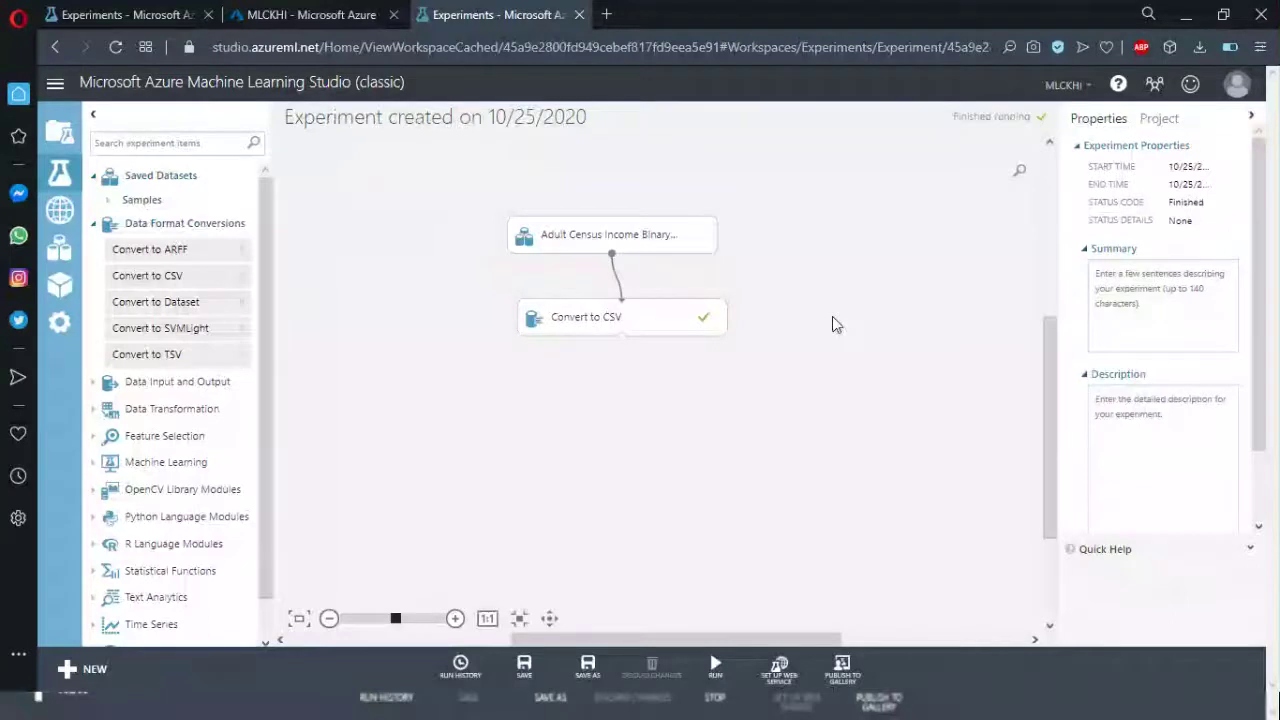
- Look over the log, download and save options available for the Convert to CSV module's results dataset
{"action": "left_click", "coordinate": [619, 334]}
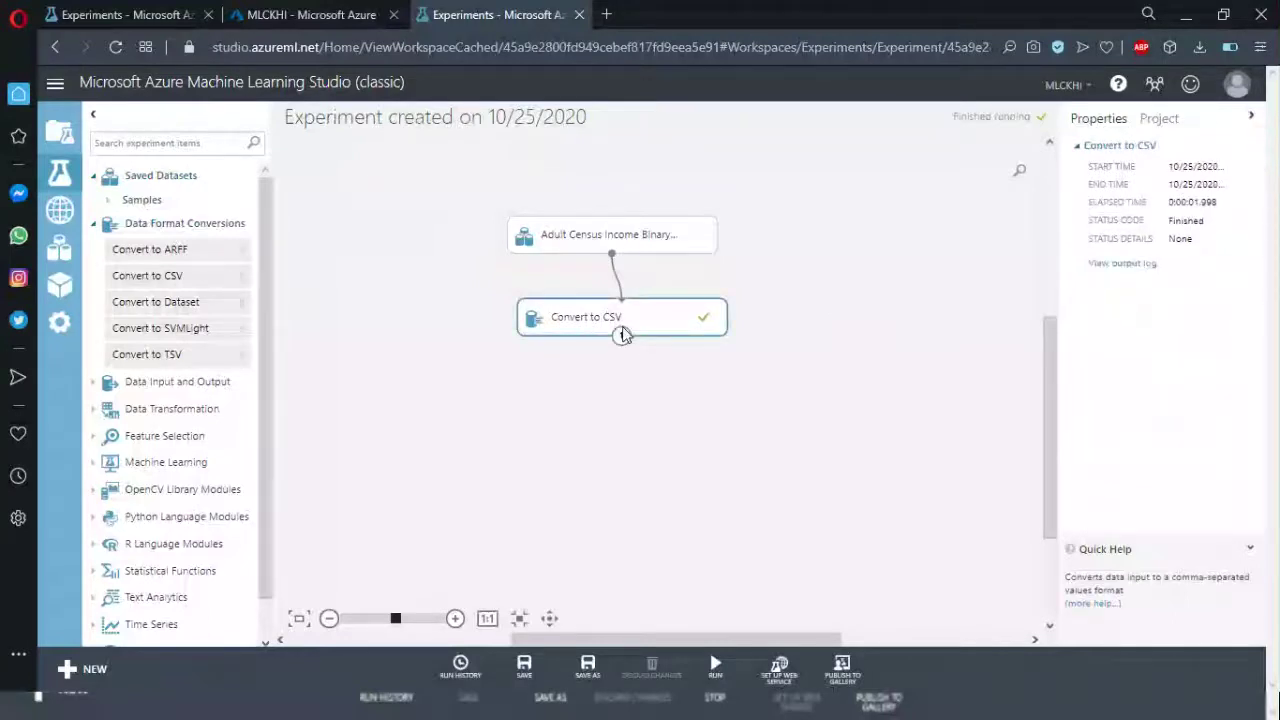
{"action": "right_click", "coordinate": [663, 323]}
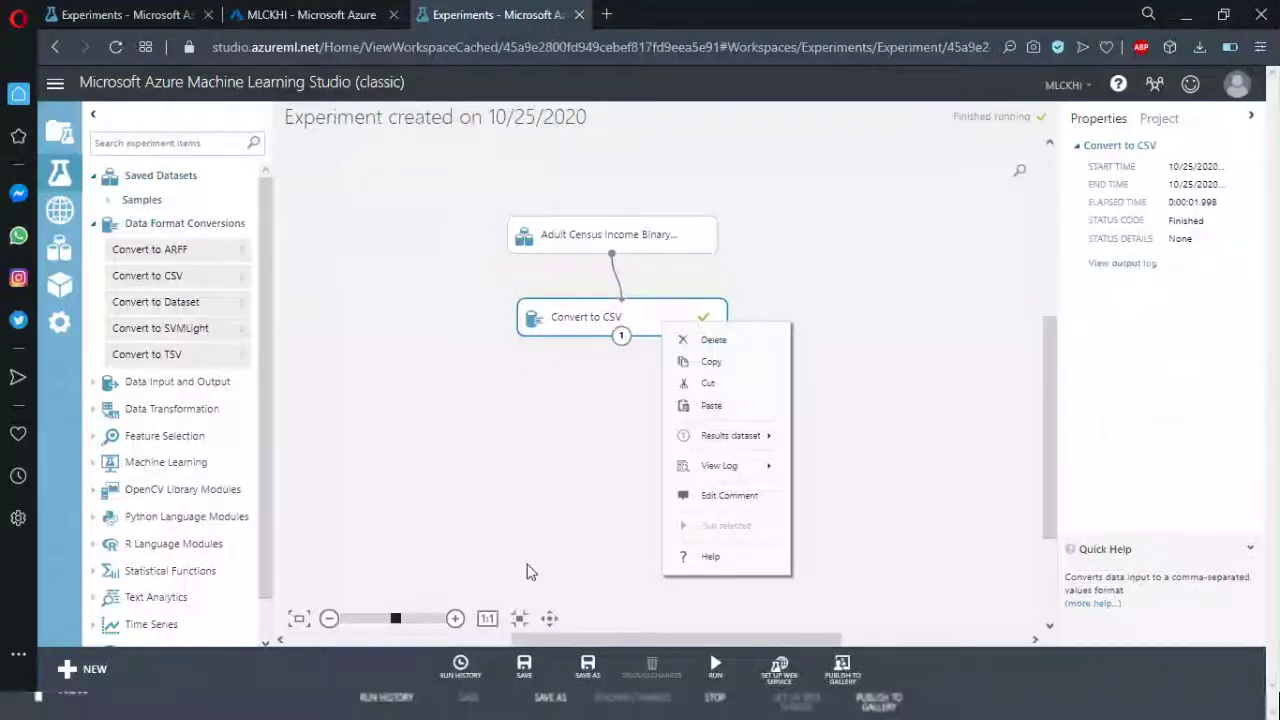
{"action": "key", "text": "alt+Tab"}
{"action": "key", "text": "alt+shift+Tab"}
{"action": "key", "text": "alt+shift+Tab"}
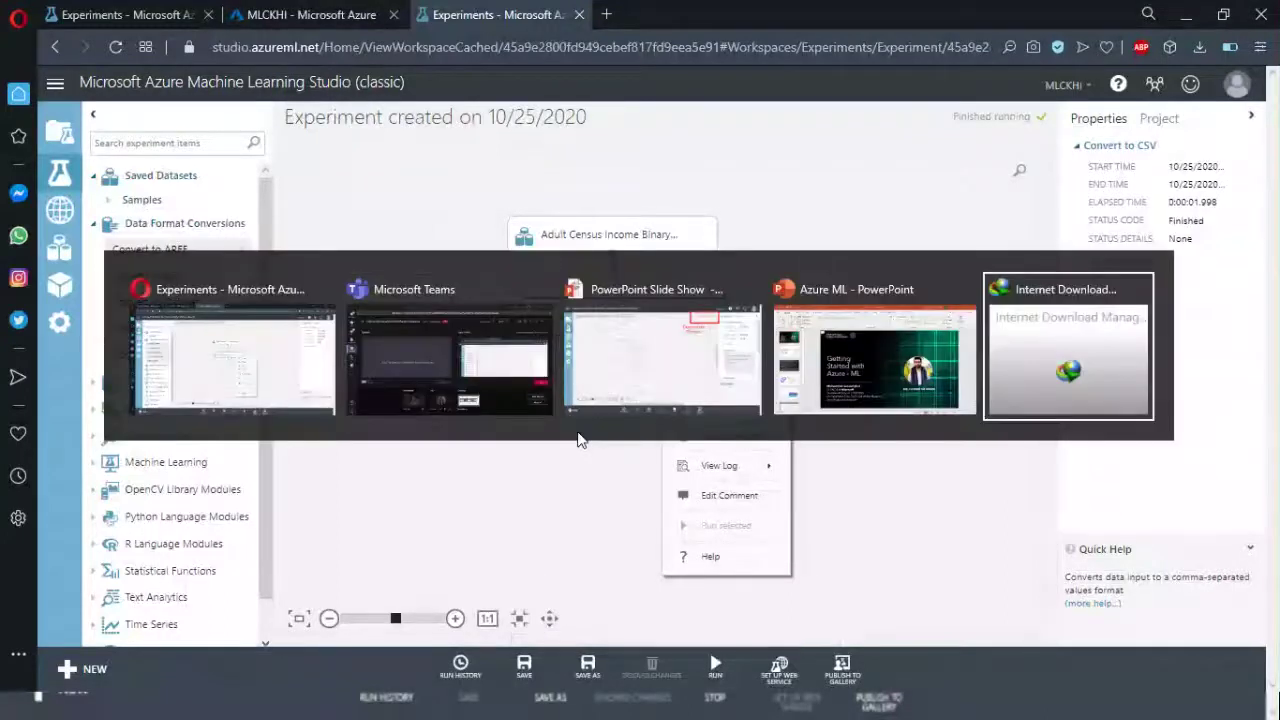
{"action": "key", "text": "alt+Tab"}
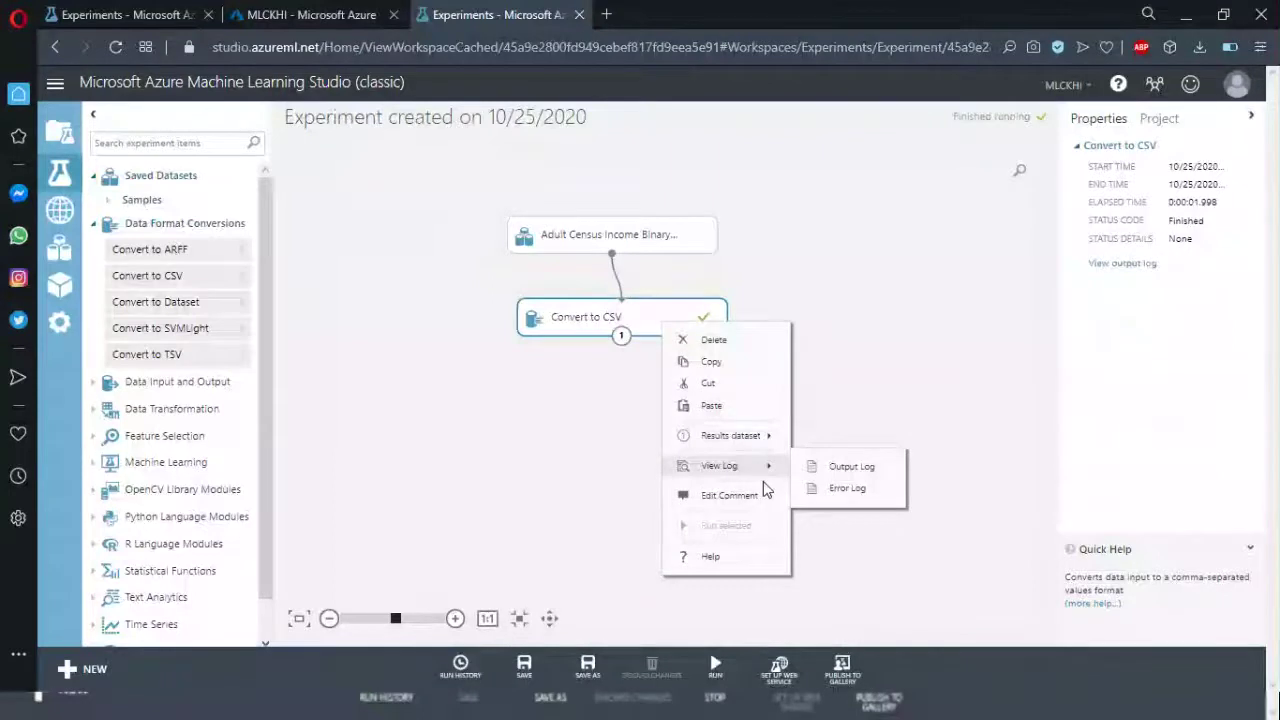
{"action": "mouse_move", "coordinate": [758, 432]}
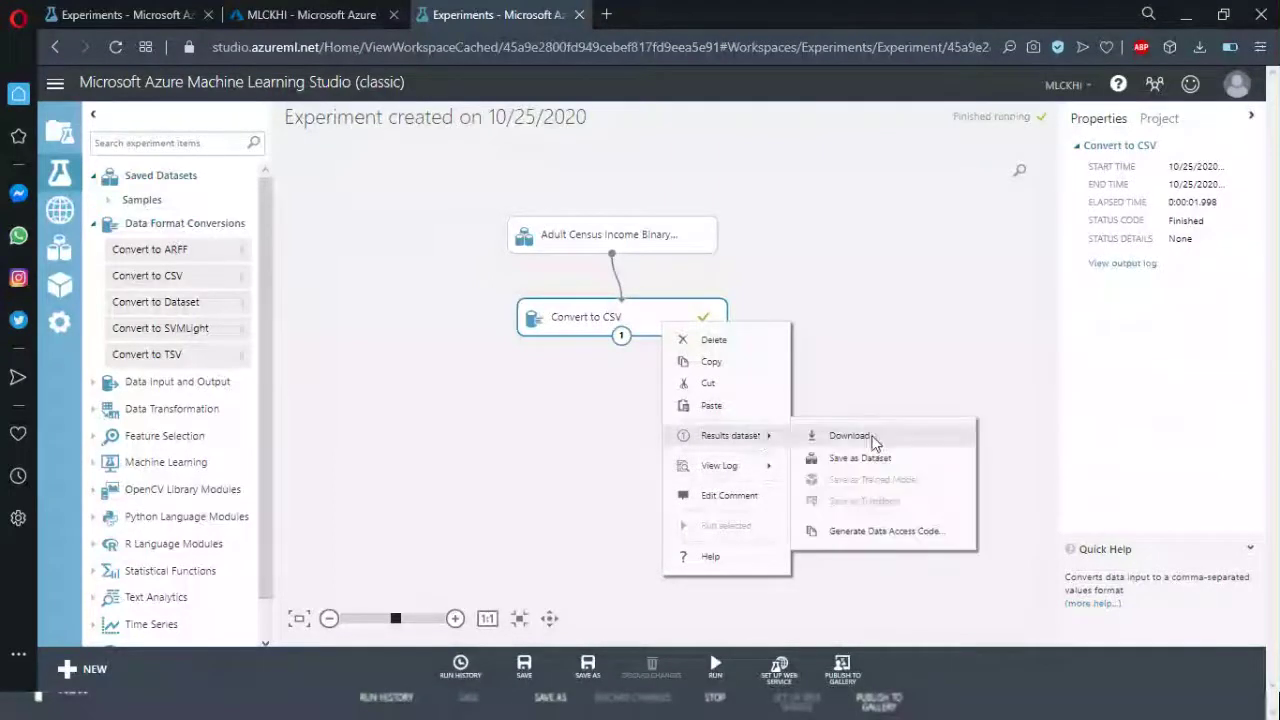
{"action": "left_click", "coordinate": [945, 335]}
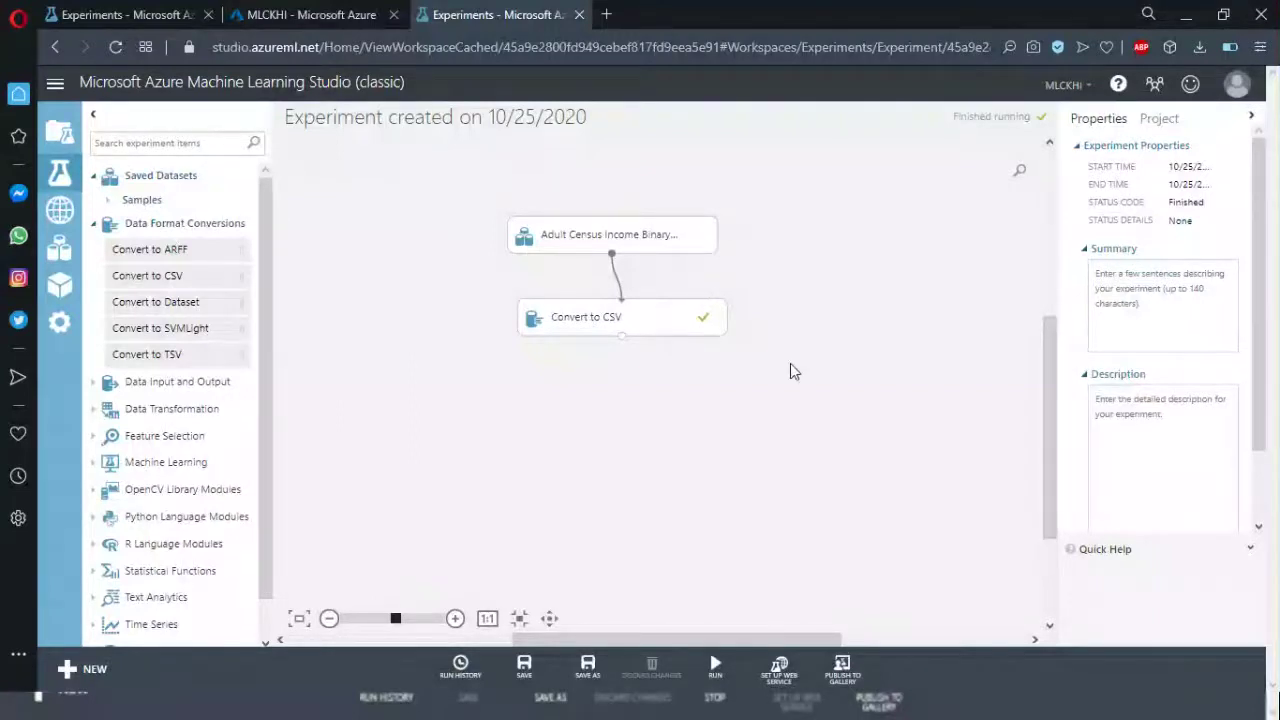
- Start downloading the Convert to CSV module's results dataset, then cancel the download
{"action": "right_click", "coordinate": [641, 322]}
{"action": "mouse_move", "coordinate": [733, 464]}
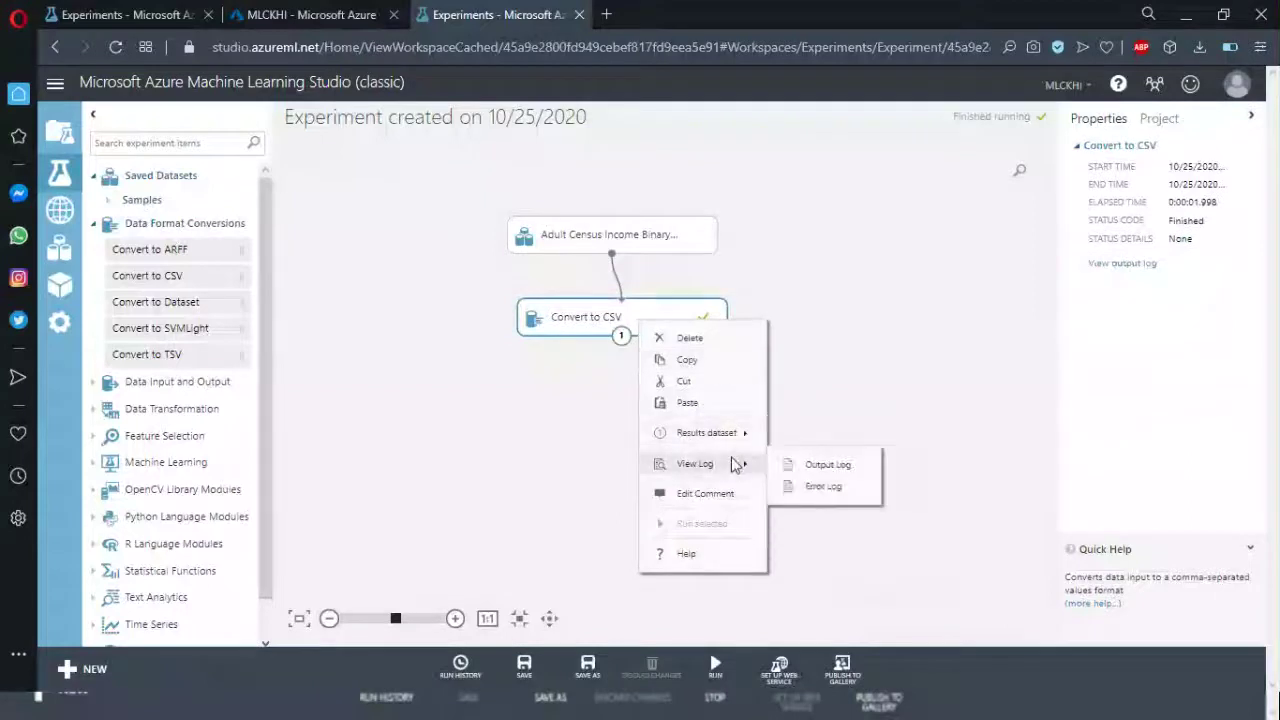
{"action": "mouse_move", "coordinate": [738, 433]}
{"action": "left_click", "coordinate": [826, 441]}
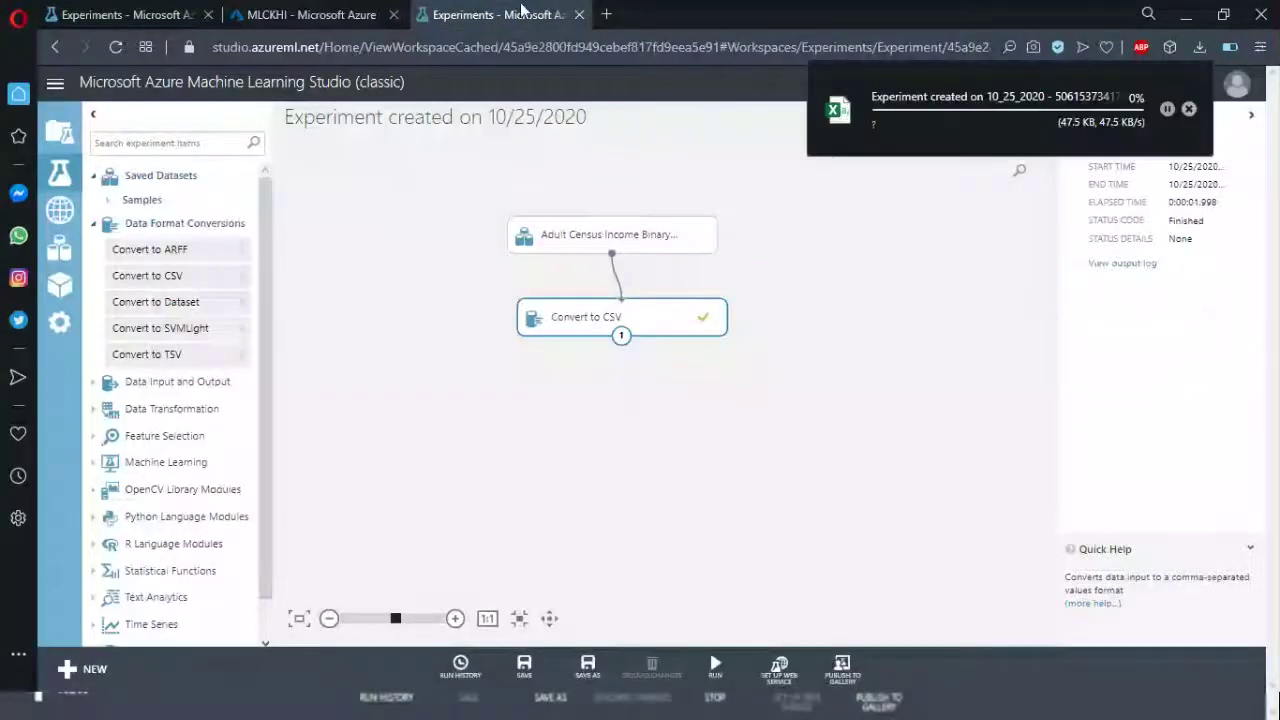
{"action": "left_click", "coordinate": [1188, 109]}
{"action": "left_click", "coordinate": [845, 285]}
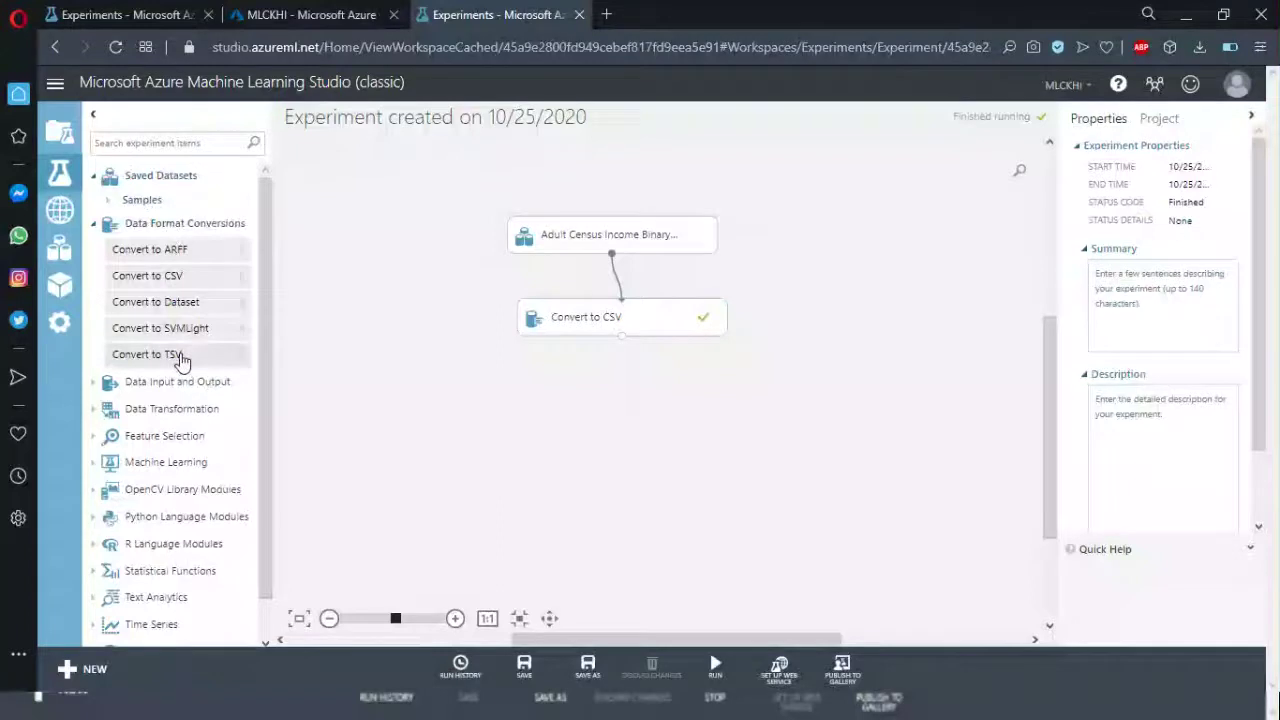
- Add an Export Data module, link the Adult Census Income dataset to it, and place it to the right of Convert to CSV
{"action": "left_click", "coordinate": [93, 383]}
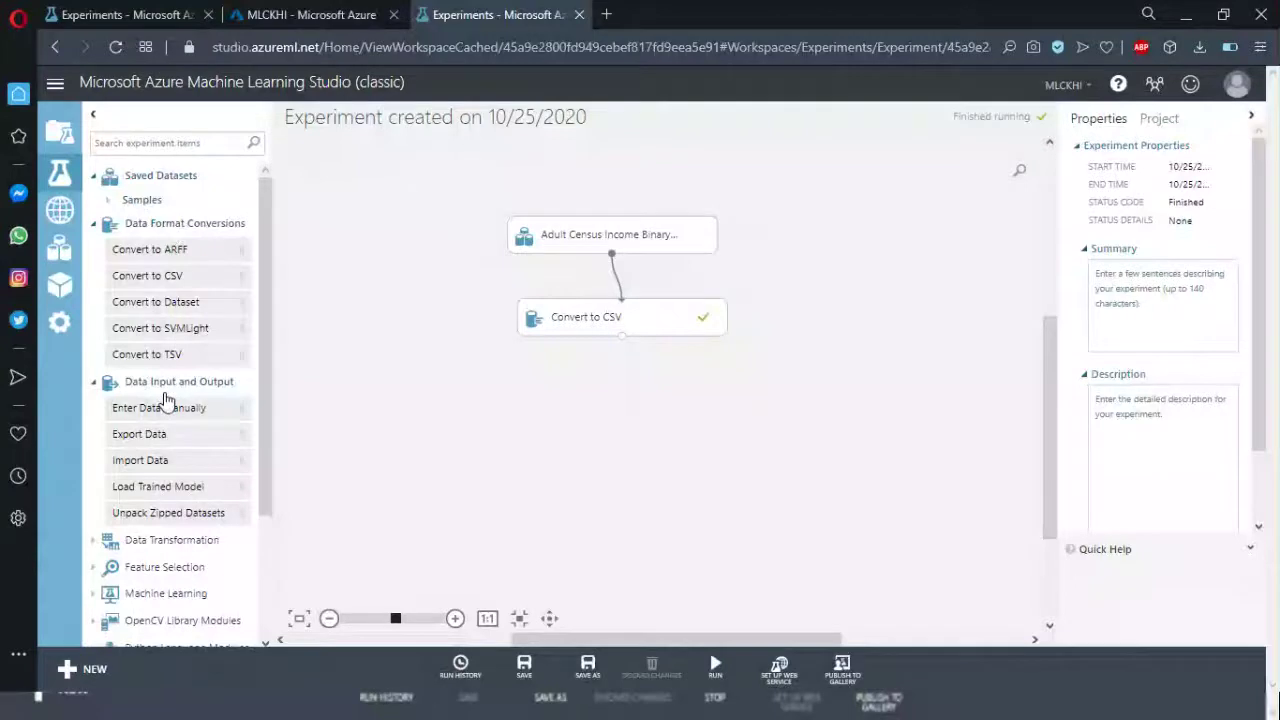
{"action": "left_click", "coordinate": [165, 224]}
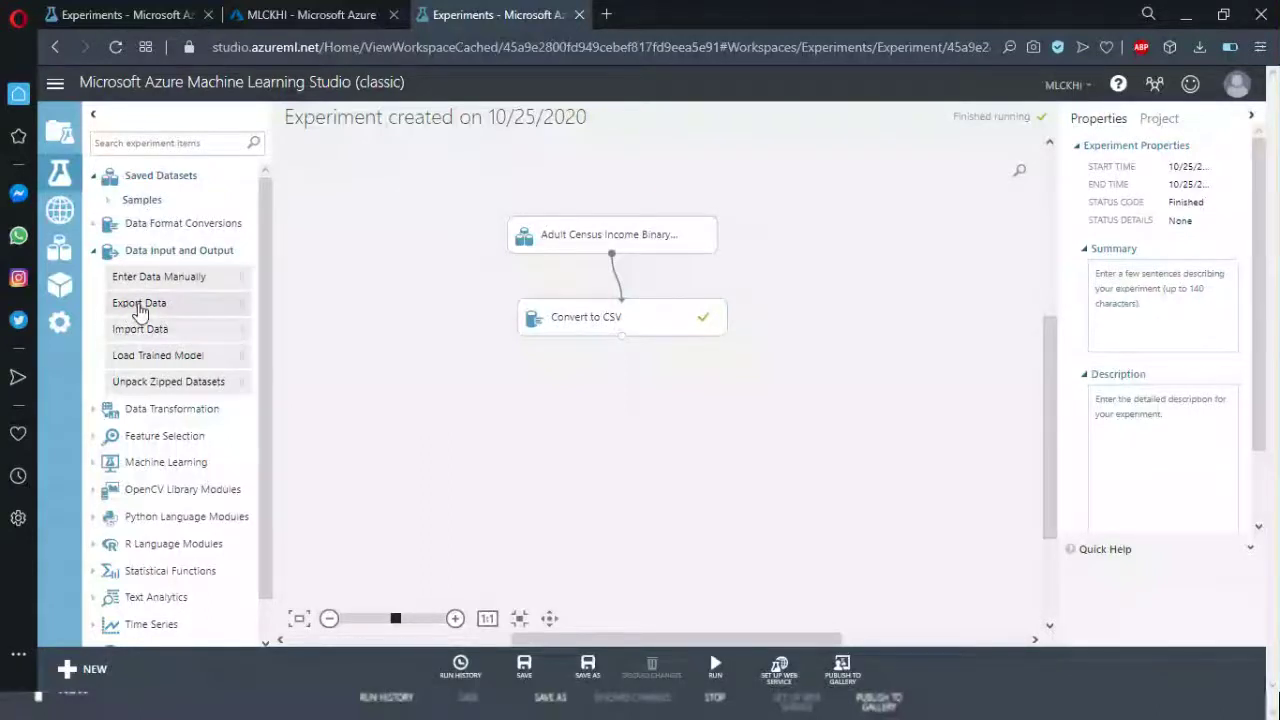
{"action": "left_click_drag", "start_coordinate": [148, 304], "coordinate": [640, 383]}
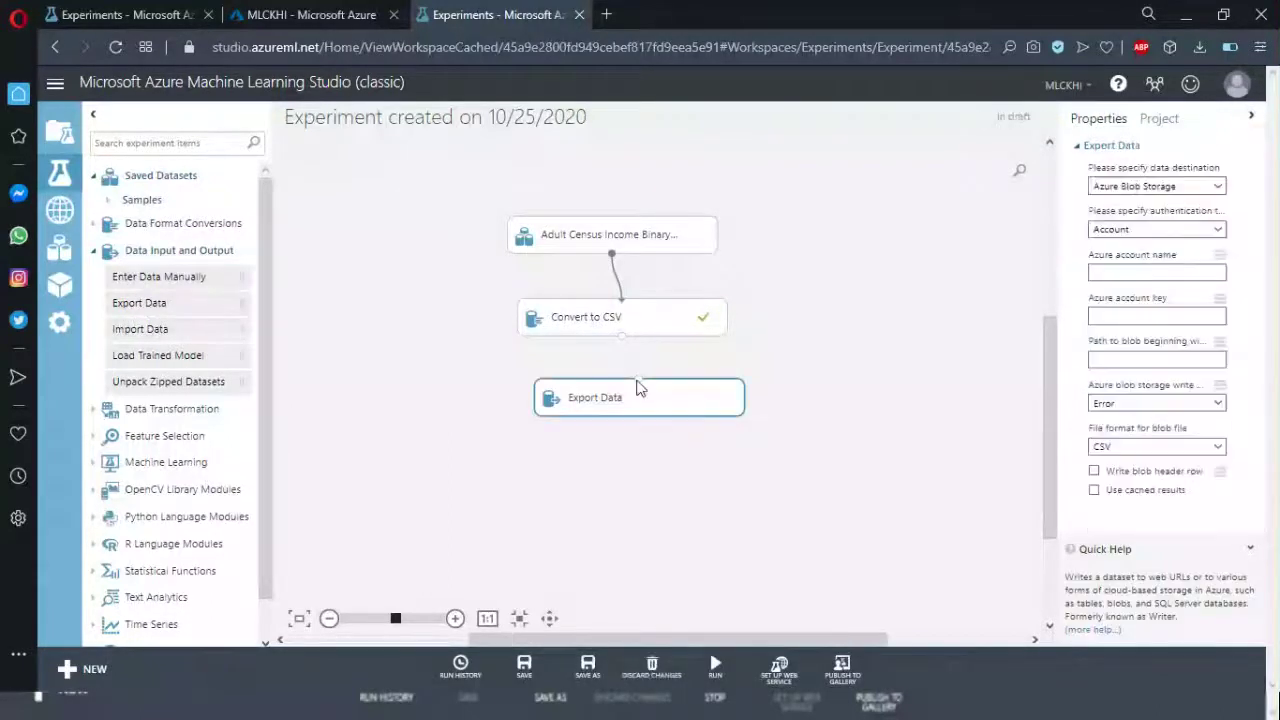
{"action": "mouse_move", "coordinate": [623, 337]}
{"action": "left_mouse_down"}
{"action": "mouse_move", "coordinate": [657, 366]}
{"action": "mouse_move", "coordinate": [639, 384]}
{"action": "left_mouse_up"}
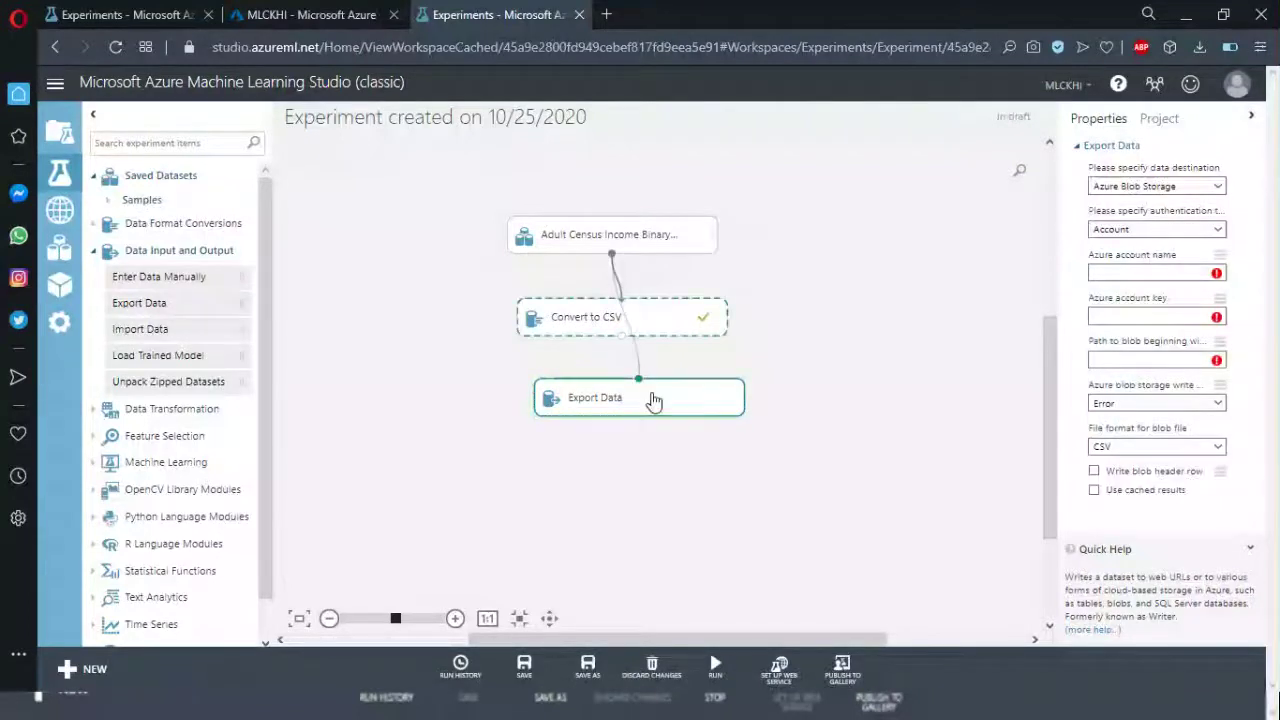
{"action": "left_click_drag", "start_coordinate": [643, 389], "coordinate": [895, 306]}
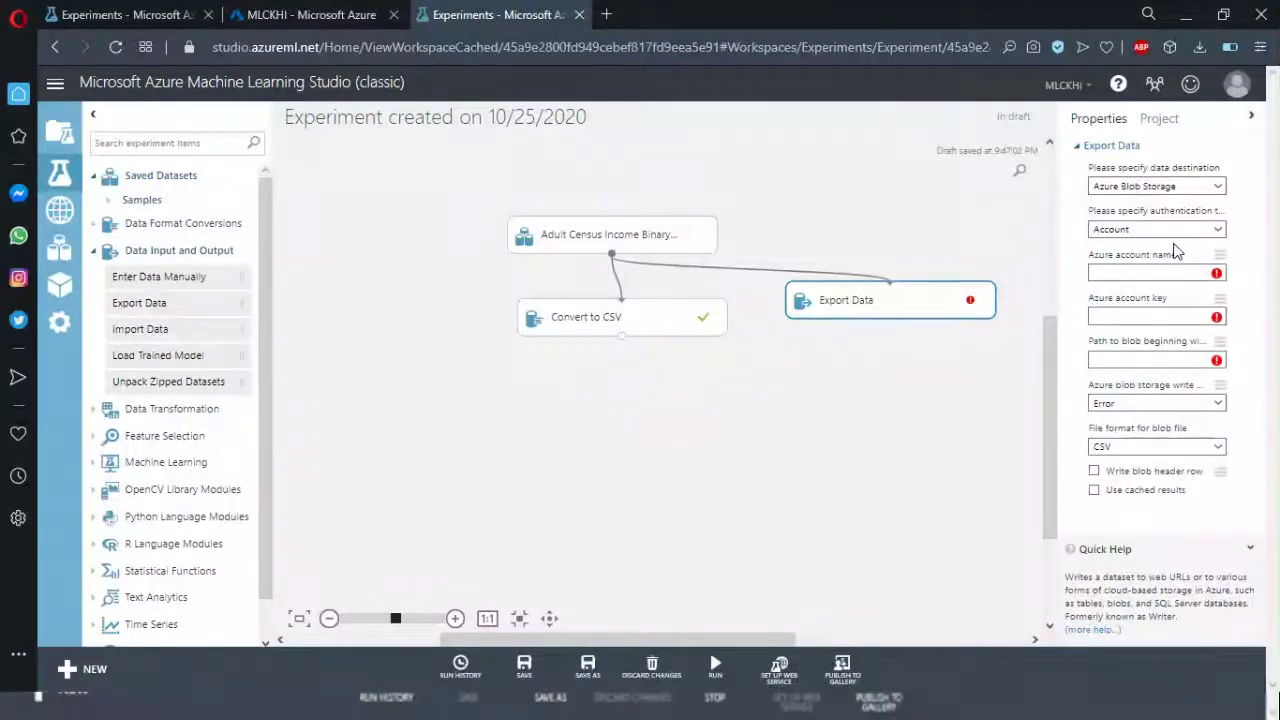
- Set the Export Data module's data destination to Azure SQL Database
{"action": "left_click", "coordinate": [1137, 189]}
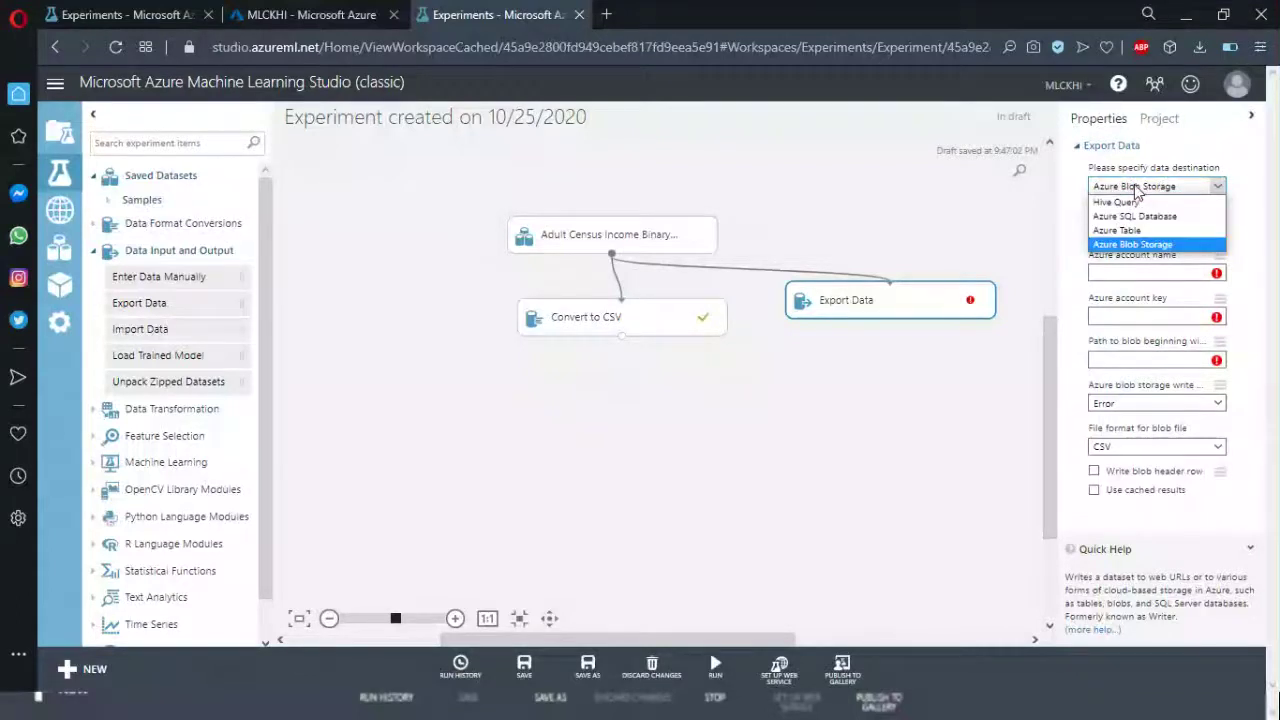
{"action": "left_click", "coordinate": [1098, 214]}
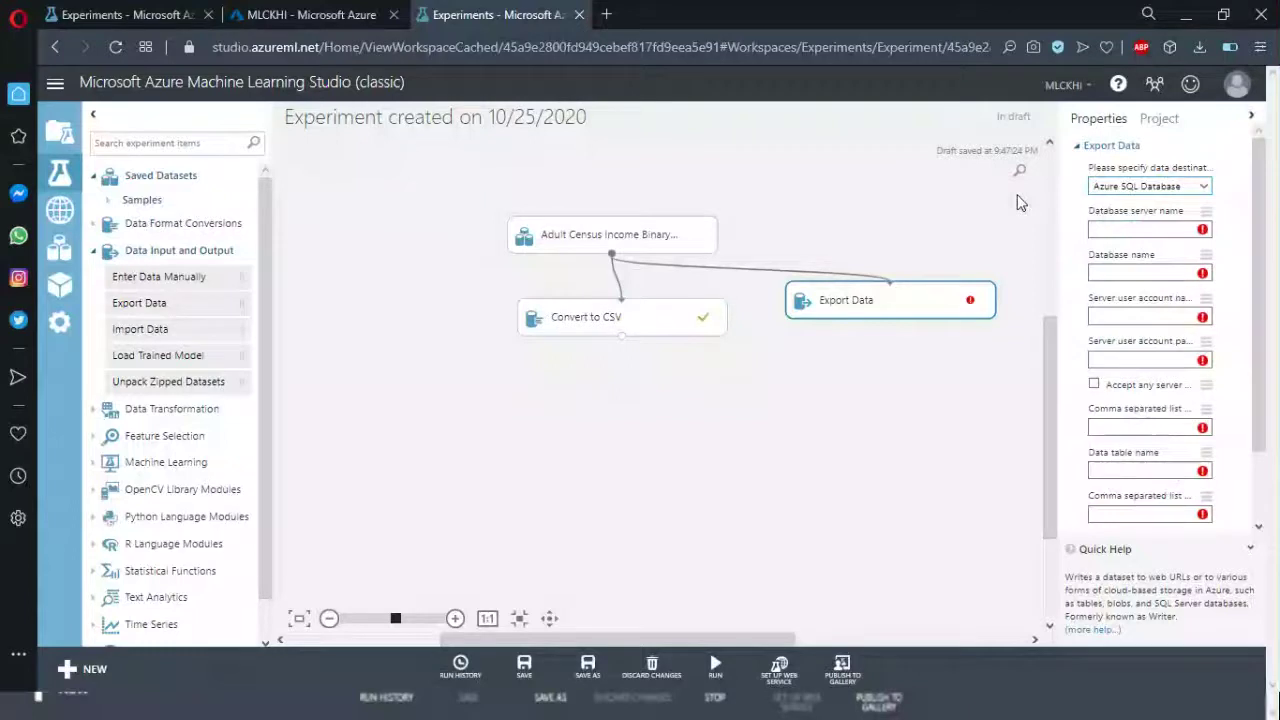
{"action": "left_click", "coordinate": [1203, 187]}
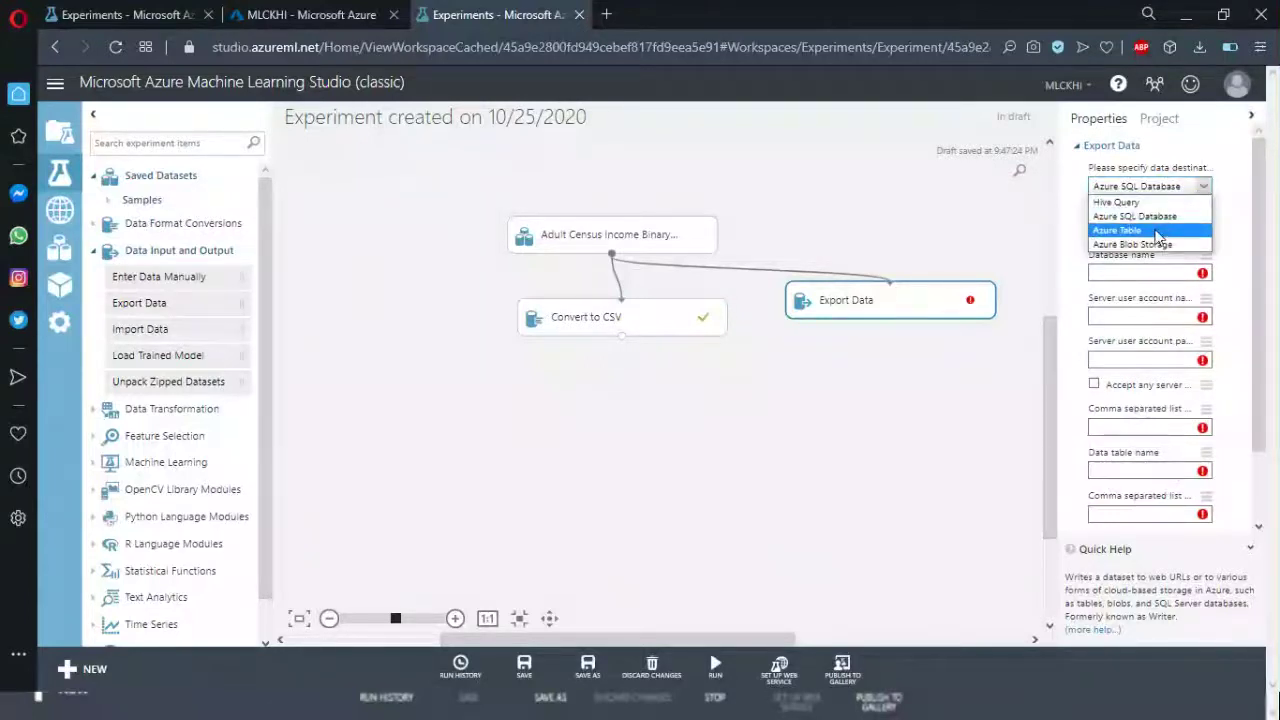
{"action": "left_click", "coordinate": [908, 212]}
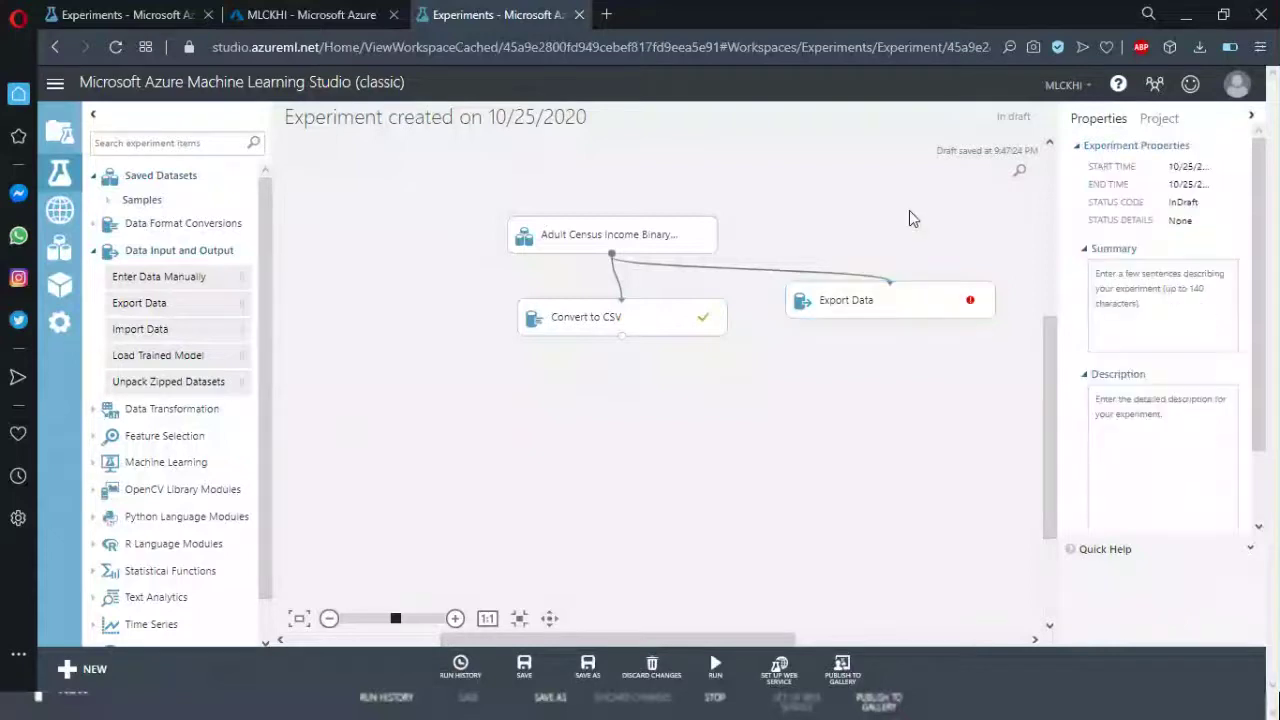
- Review the server, database, account and table fields that Export Data requires for an Azure SQL Database
{"action": "left_click", "coordinate": [893, 303]}
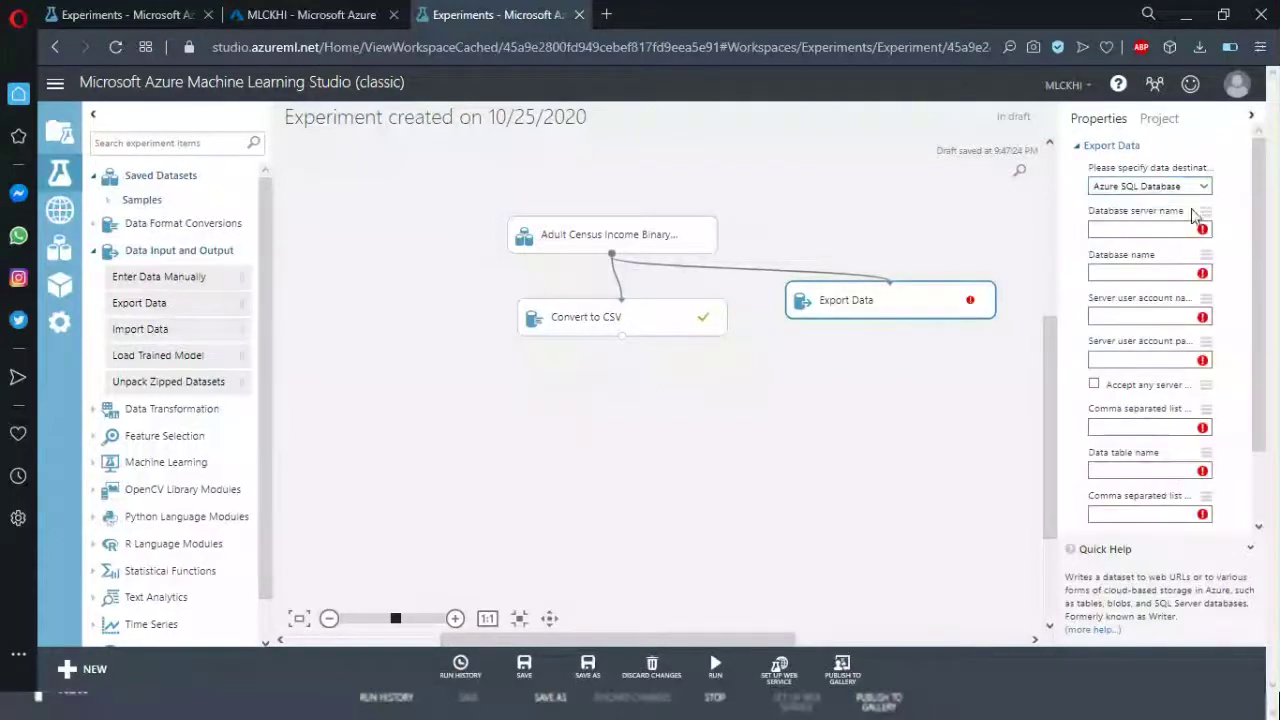
{"action": "left_click", "coordinate": [1132, 228]}
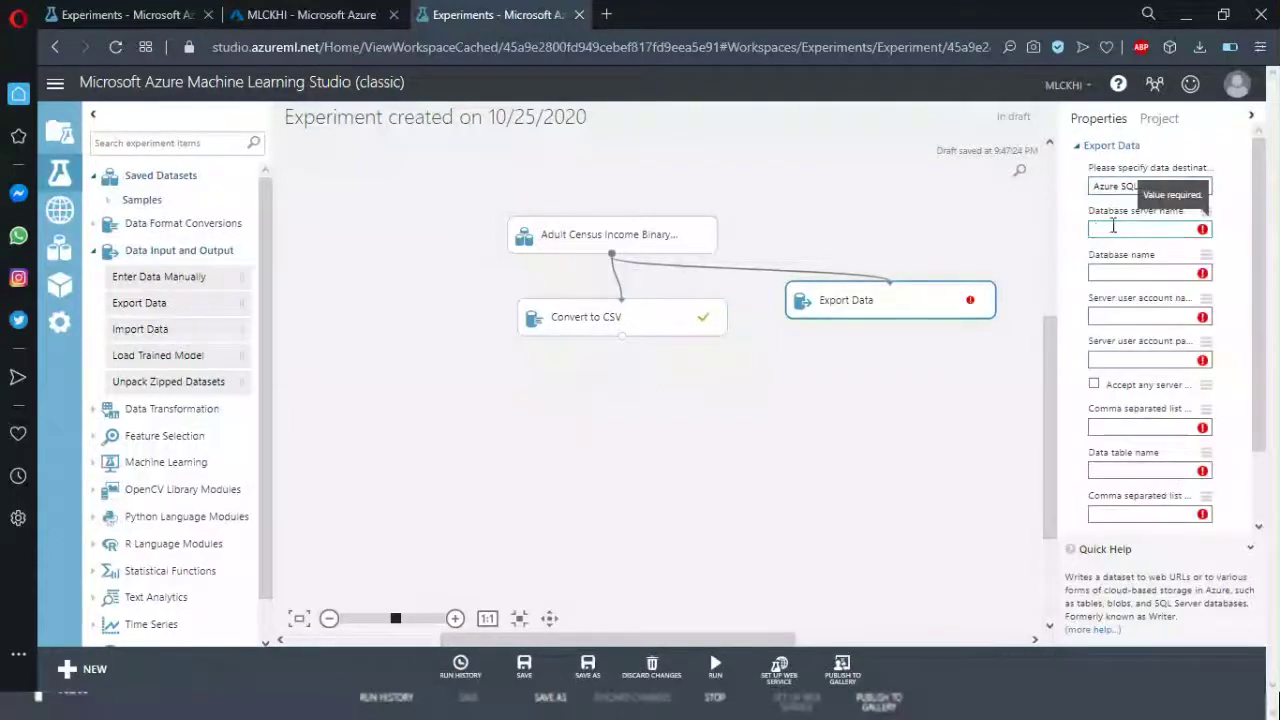
{"action": "key", "text": "Tab"}
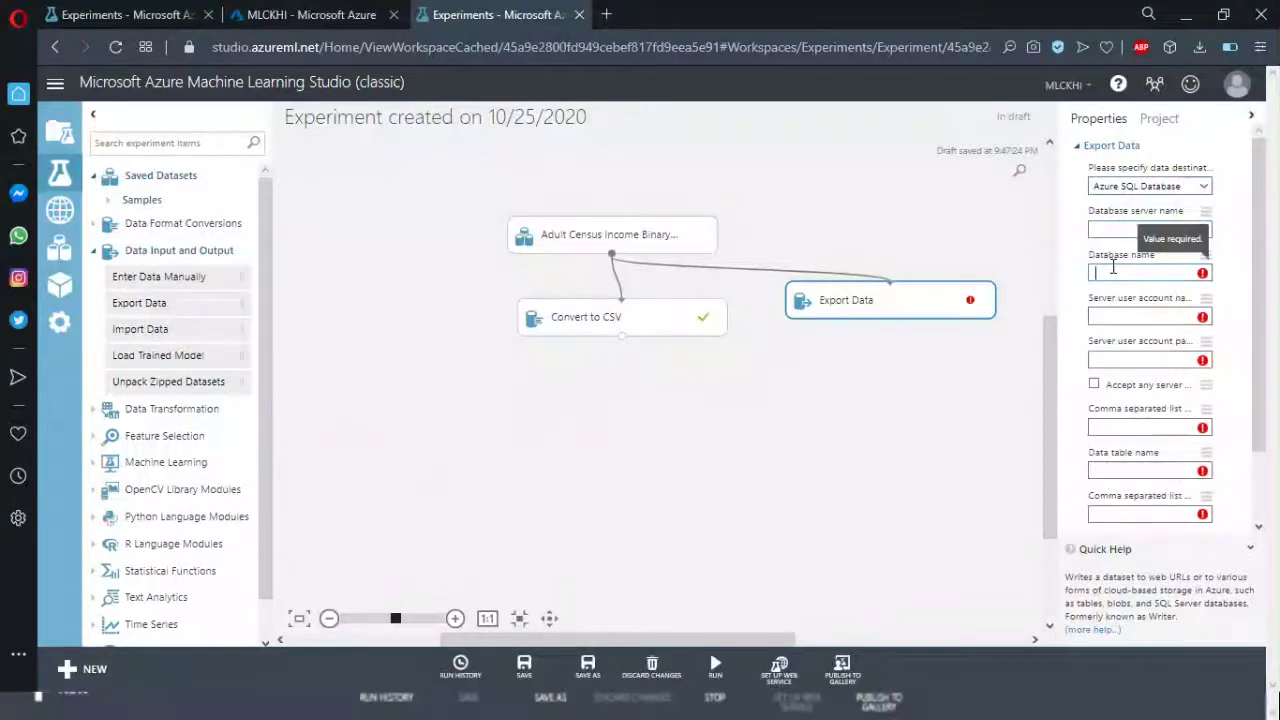
{"action": "scroll", "coordinate": [1160, 446], "scroll_direction": "down", "scroll_amount": 2}
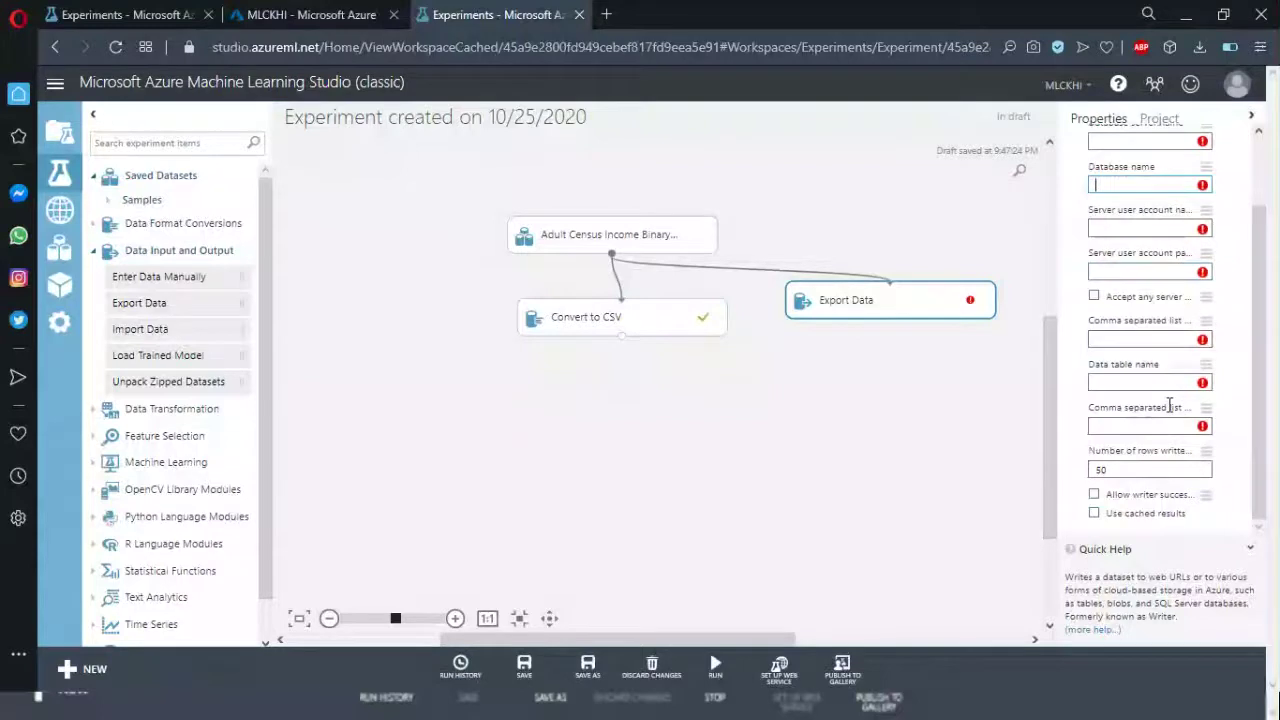
- Delete the Export Data module from the experiment
{"action": "mouse_move", "coordinate": [716, 668]}
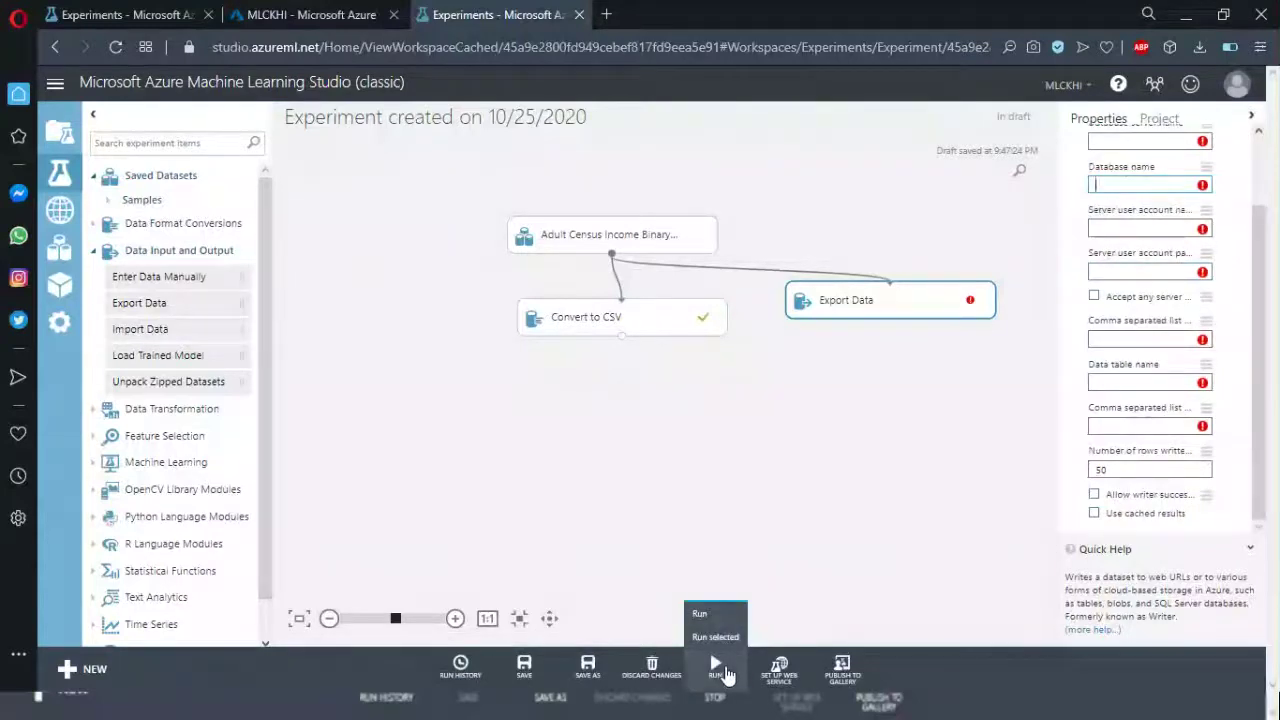
{"action": "left_click", "coordinate": [860, 450]}
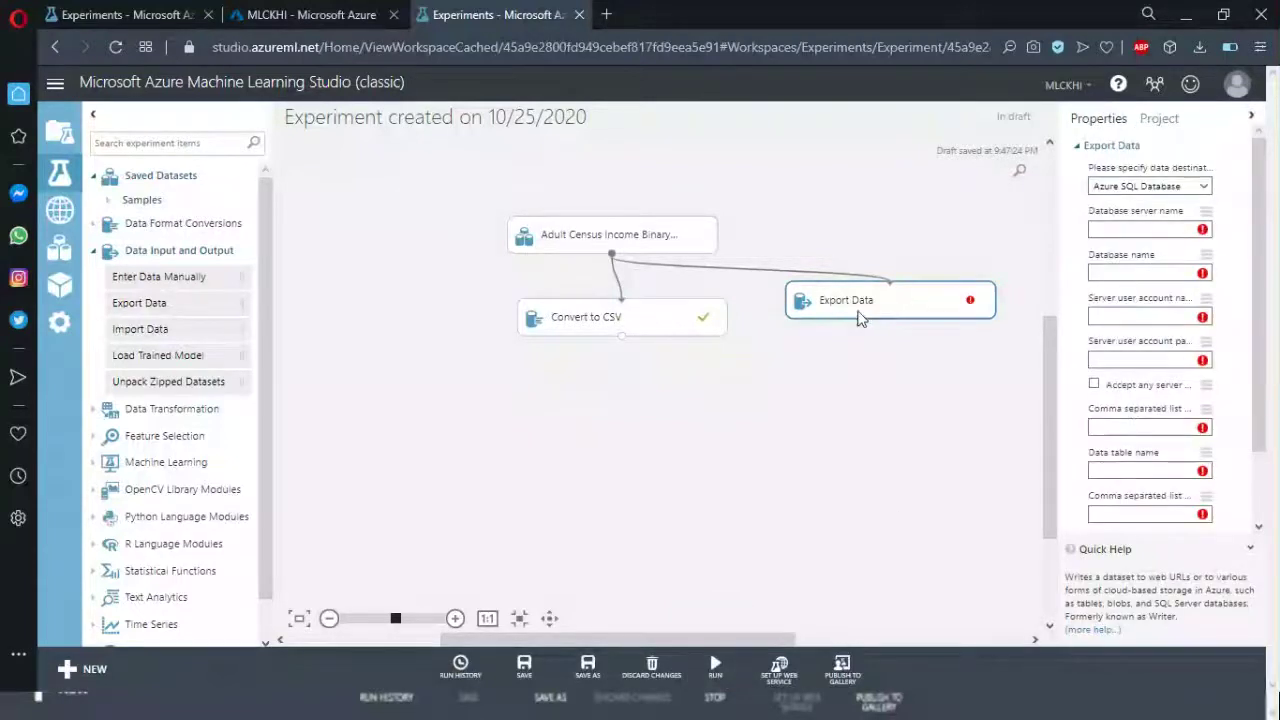
{"action": "key", "text": "Delete"}
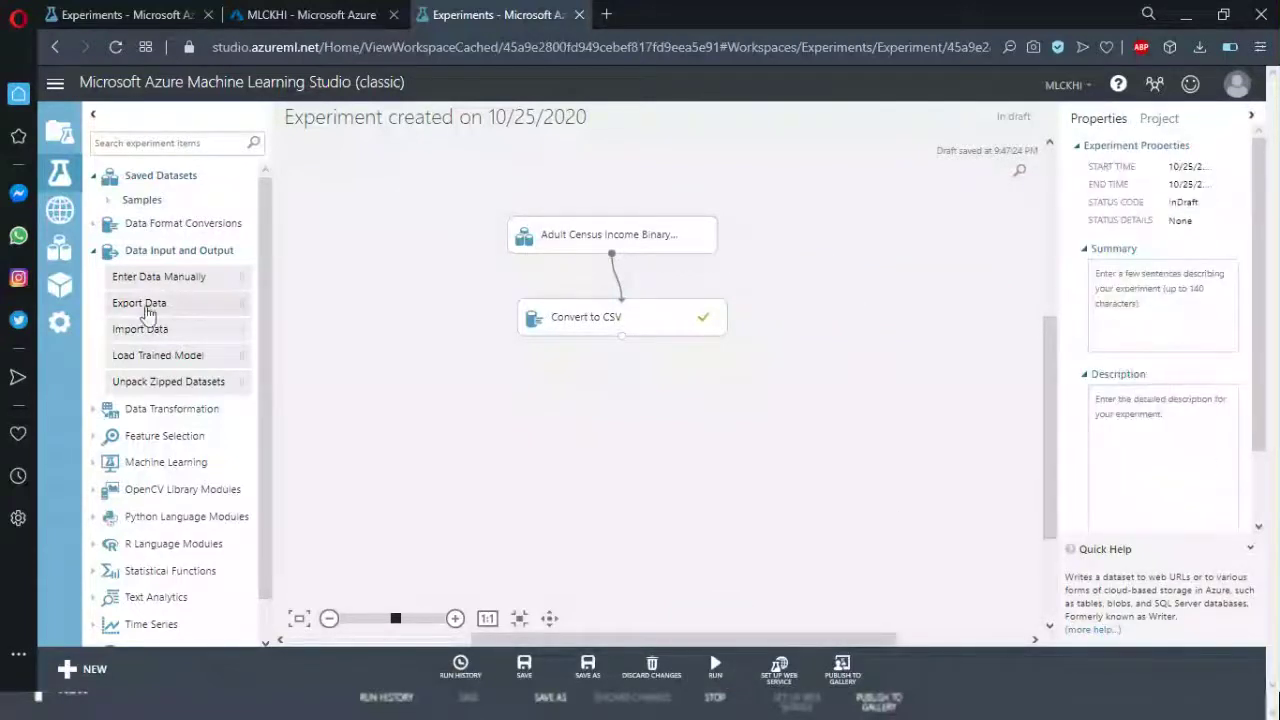
- Place an Import Data module to the right of Convert to CSV and try to link the Adult Census Income dataset to it
{"action": "left_click_drag", "start_coordinate": [140, 329], "coordinate": [898, 301]}
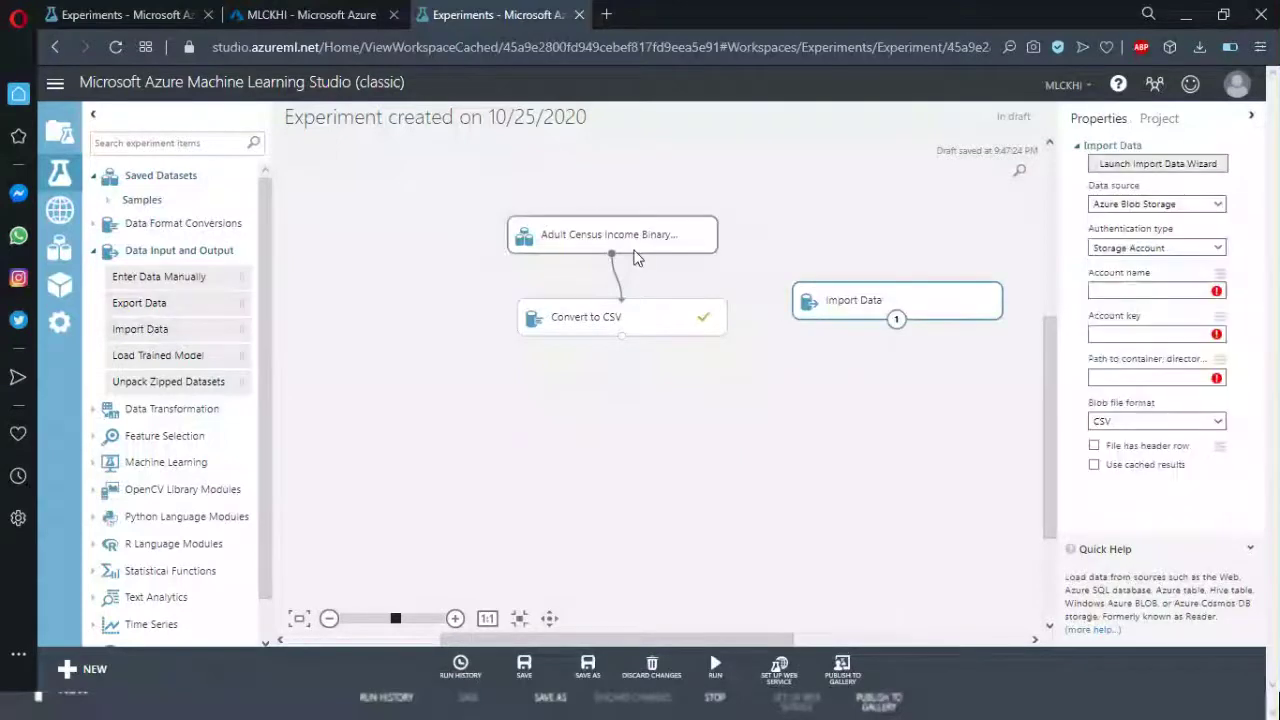
{"action": "left_click_drag", "start_coordinate": [613, 254], "coordinate": [897, 334]}
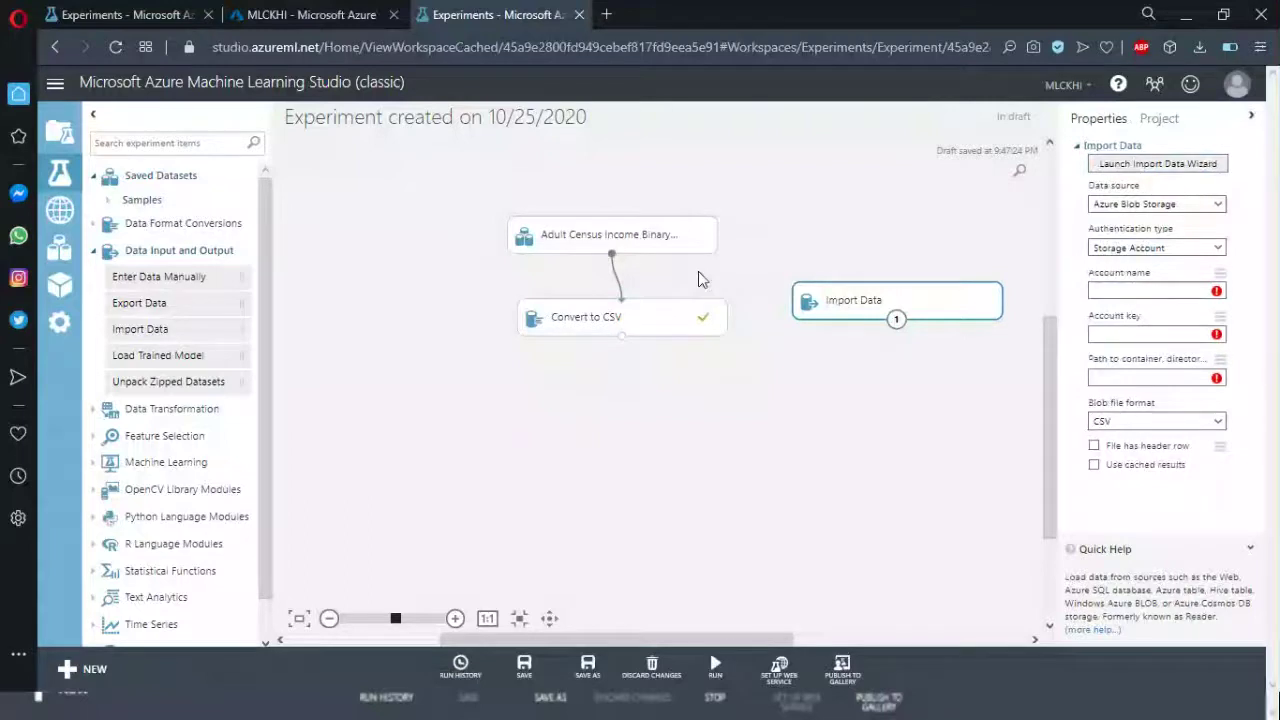
{"action": "left_click_drag", "start_coordinate": [896, 316], "coordinate": [890, 291]}
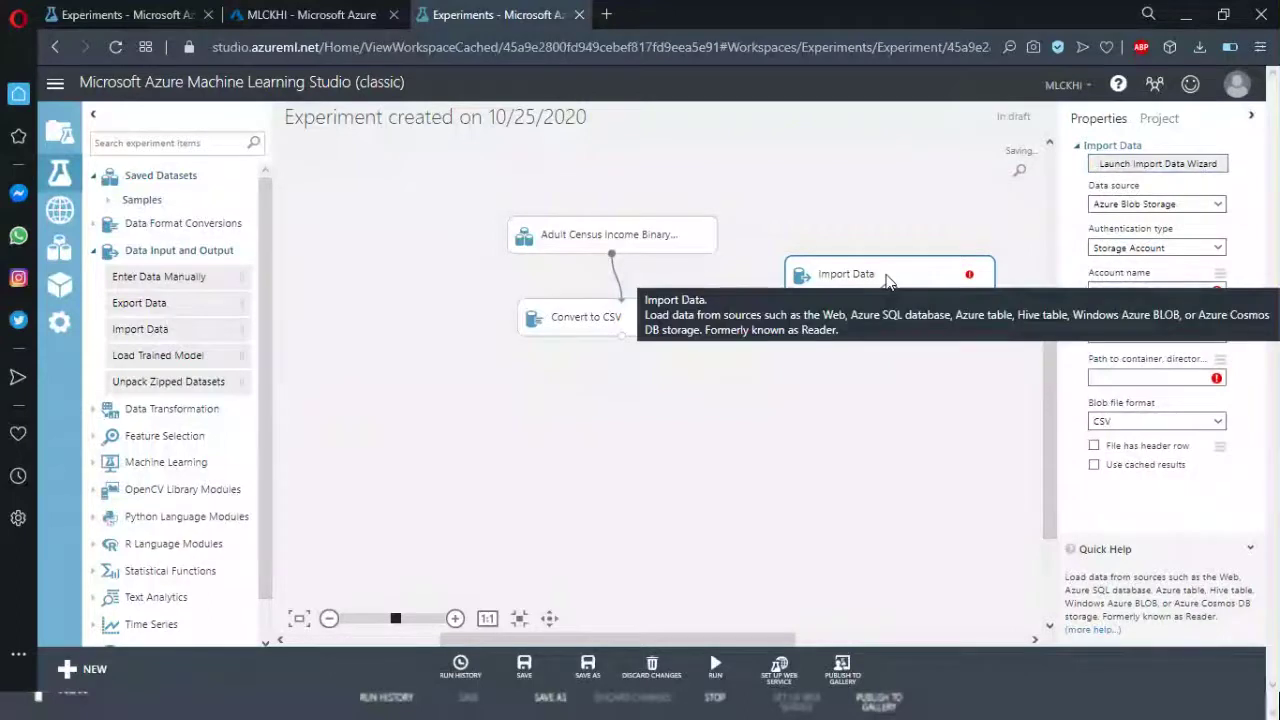
- Launch the Import Data wizard, choose Azure SQL Database as the source, review its connection fields and subscription options, and close the wizard
{"action": "right_click", "coordinate": [886, 284]}
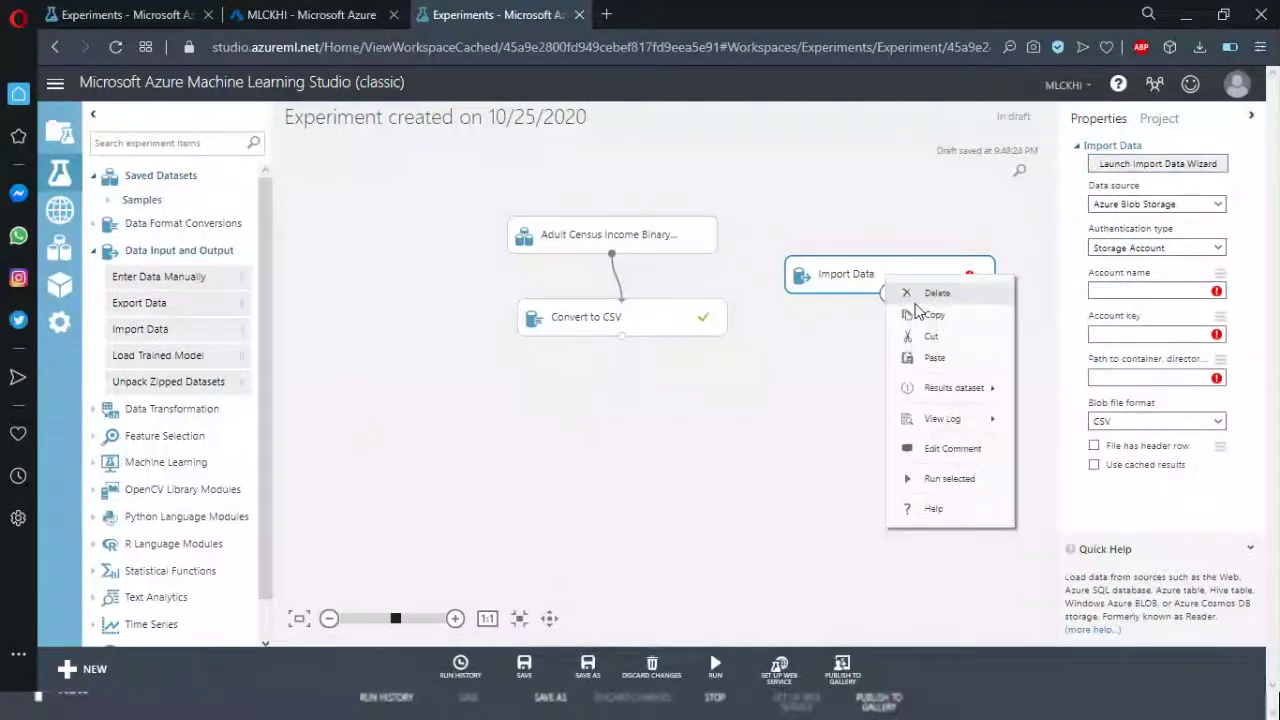
{"action": "left_click", "coordinate": [877, 346]}
{"action": "left_click", "coordinate": [929, 277]}
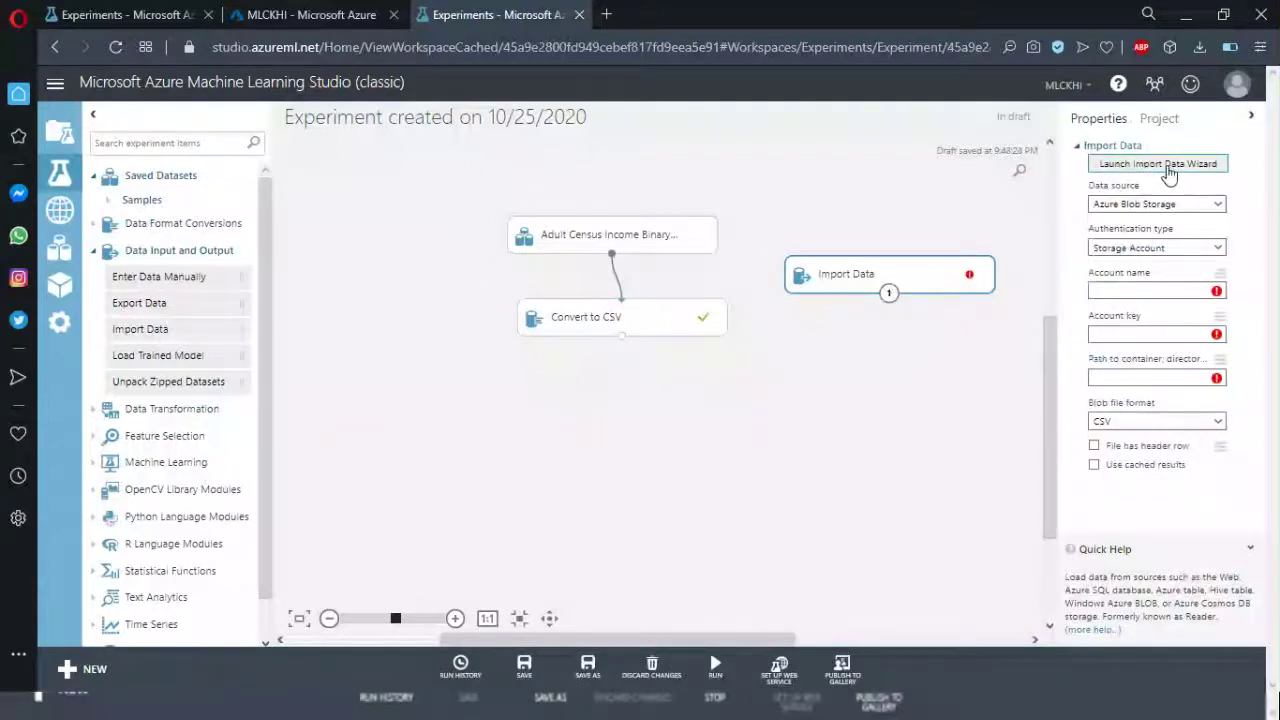
{"action": "left_click", "coordinate": [1168, 172]}
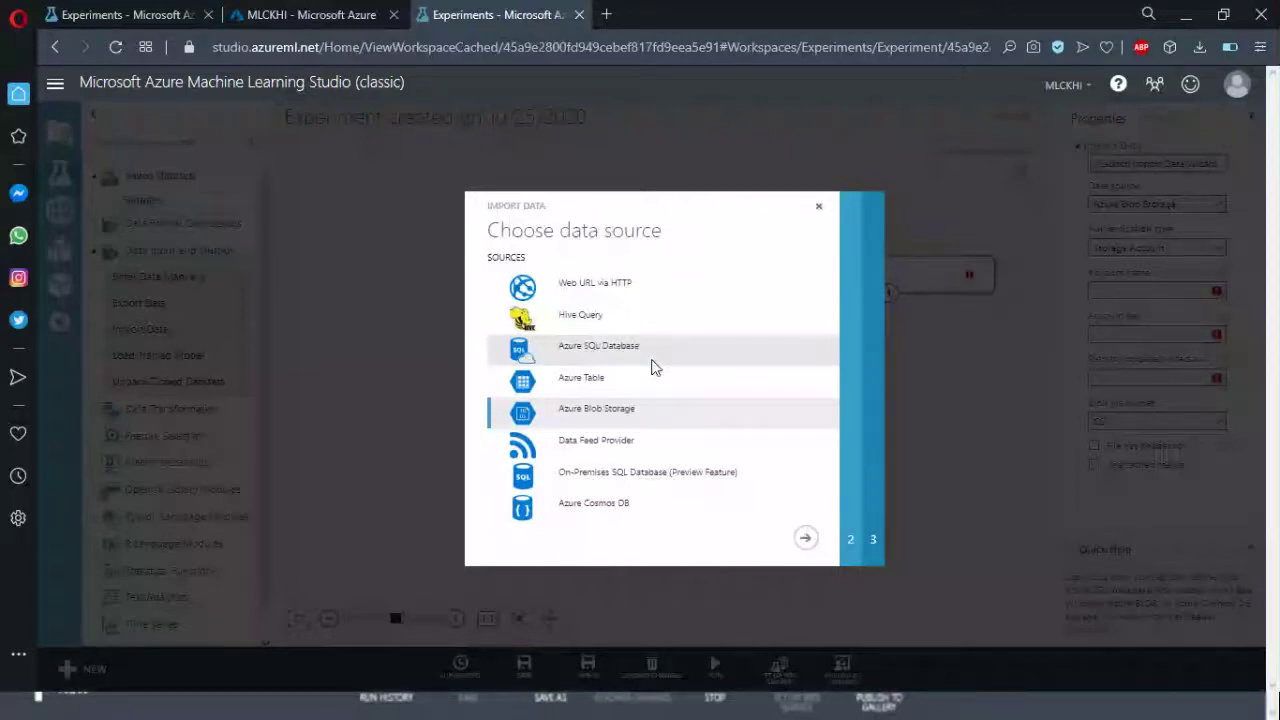
{"action": "left_click", "coordinate": [600, 345]}
{"action": "left_click", "coordinate": [805, 537]}
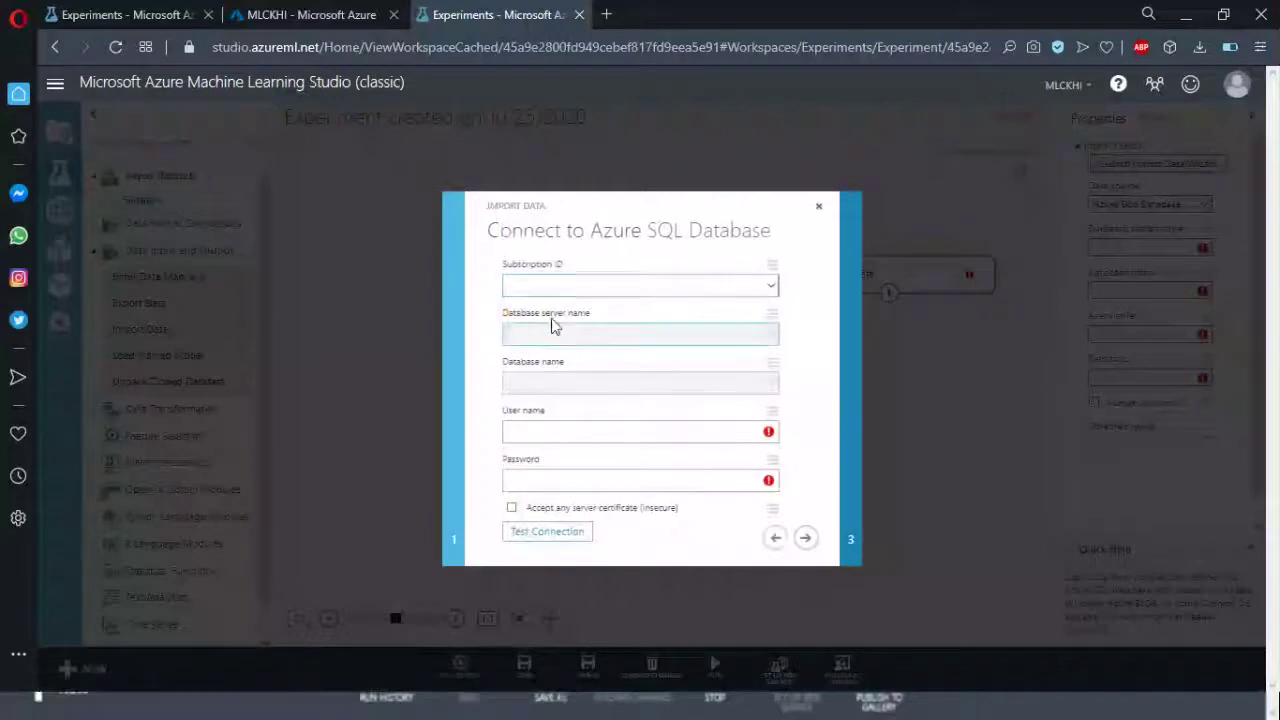
{"action": "left_click", "coordinate": [590, 287]}
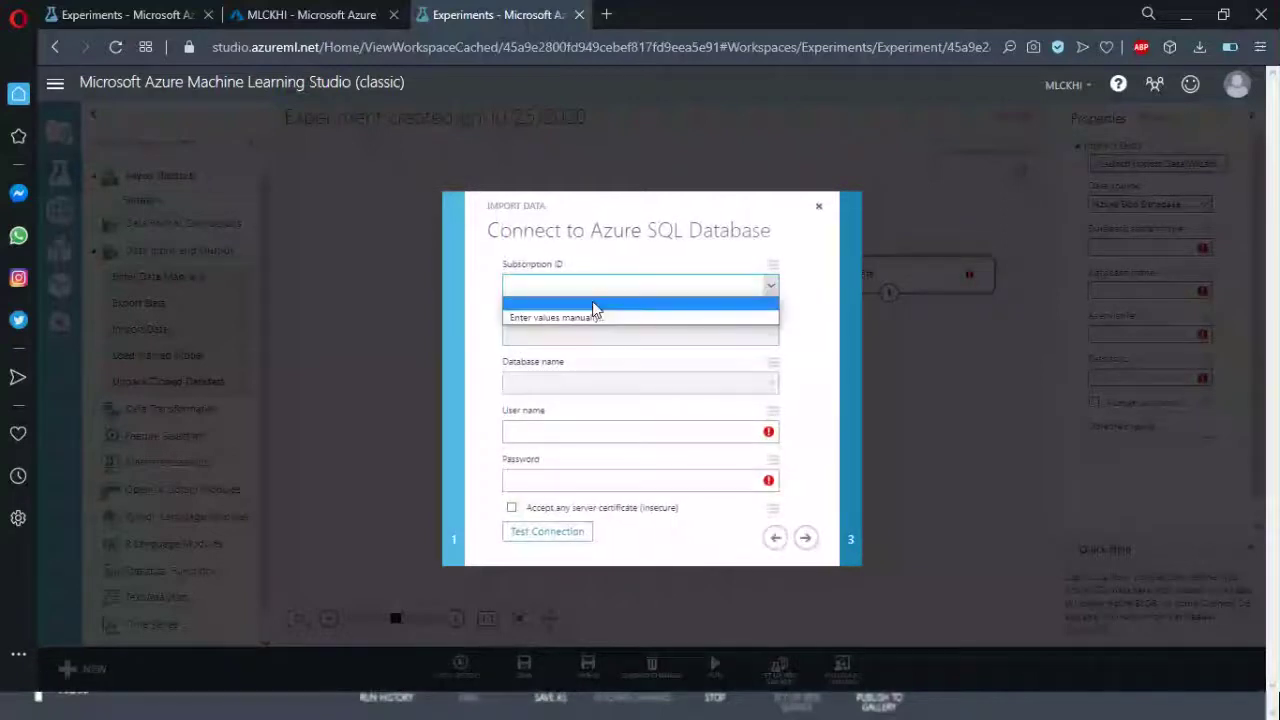
{"action": "left_click", "coordinate": [468, 315]}
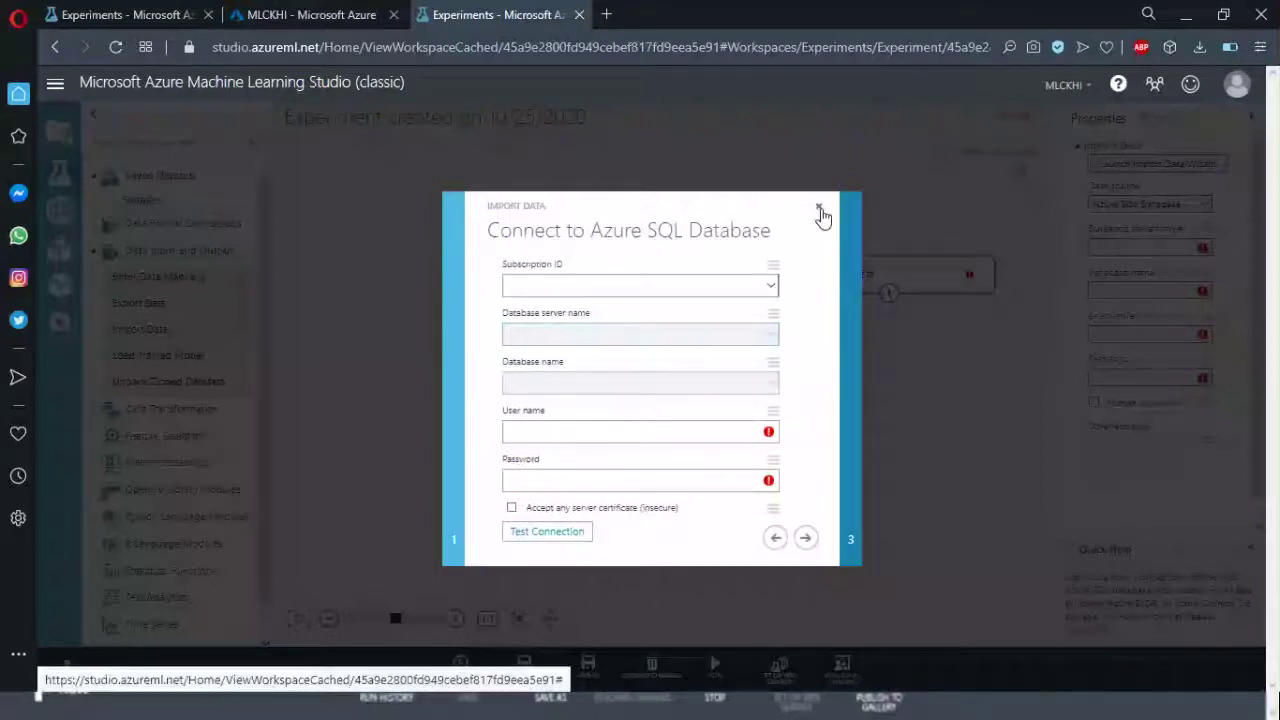
{"action": "left_click", "coordinate": [905, 348]}
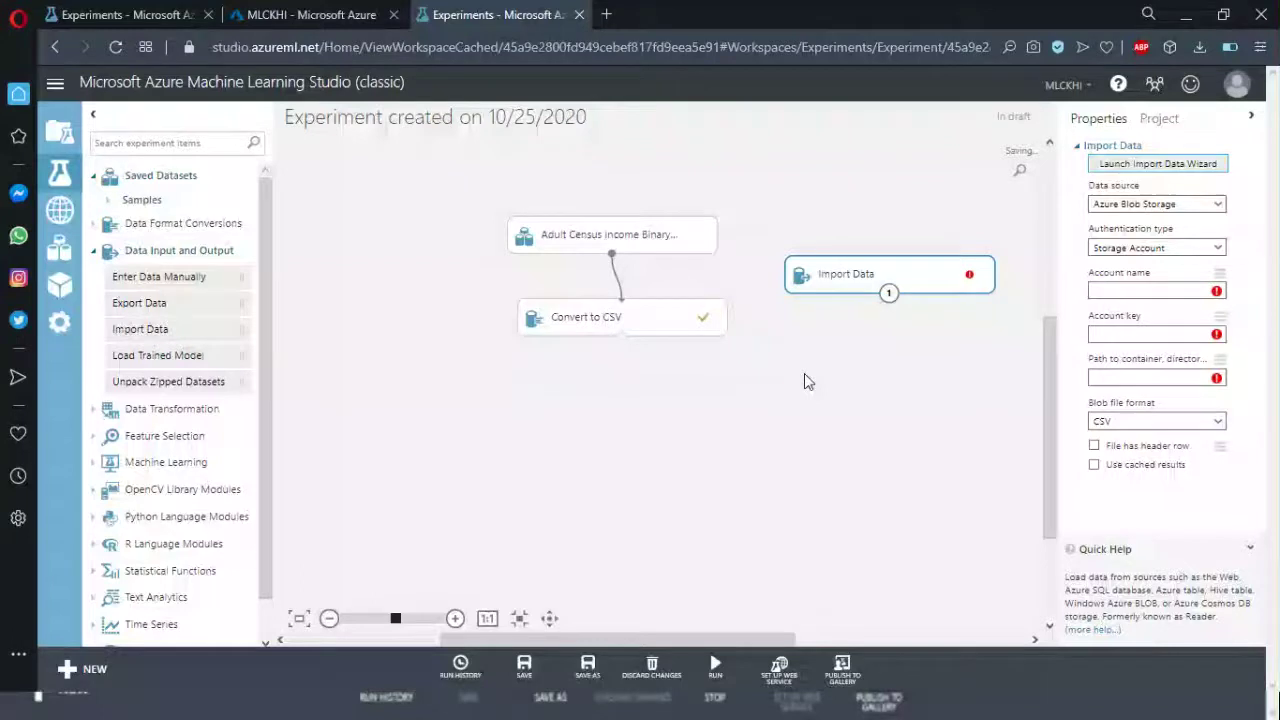
- Delete the Import Data module from the experiment and collapse the Data Input and Output category
{"action": "key", "text": "Delete"}
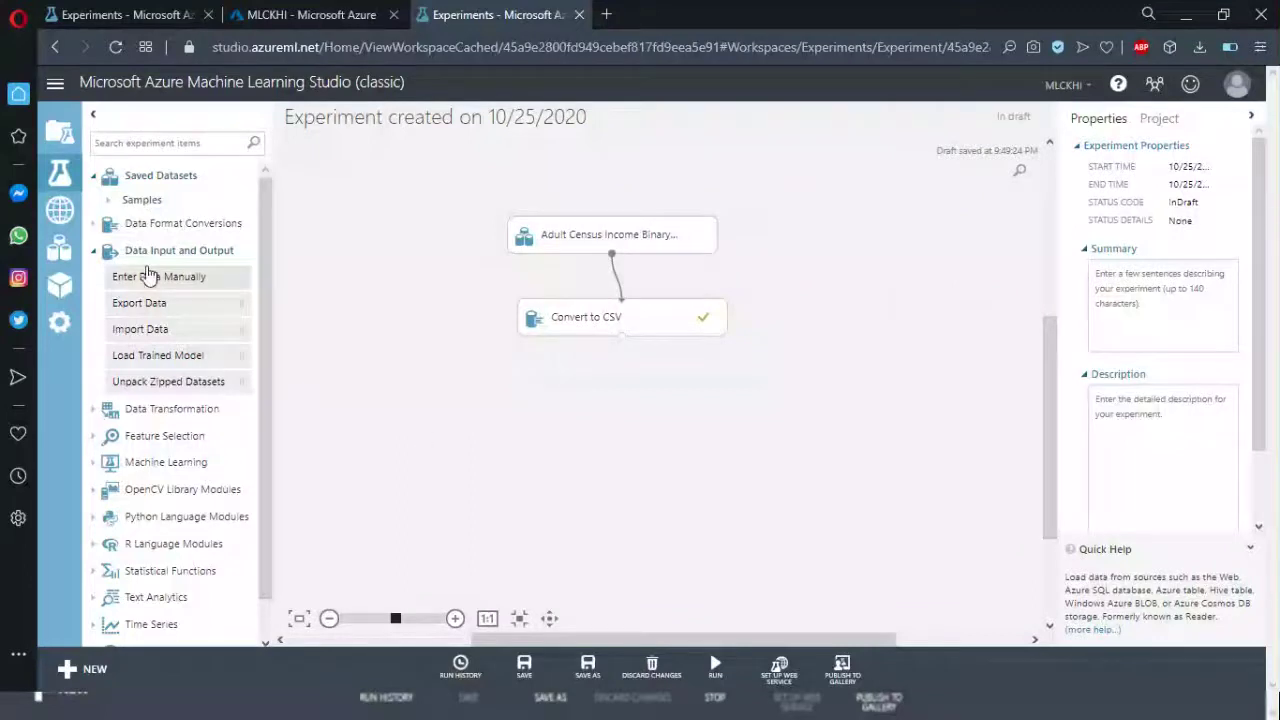
{"action": "left_click", "coordinate": [103, 258]}
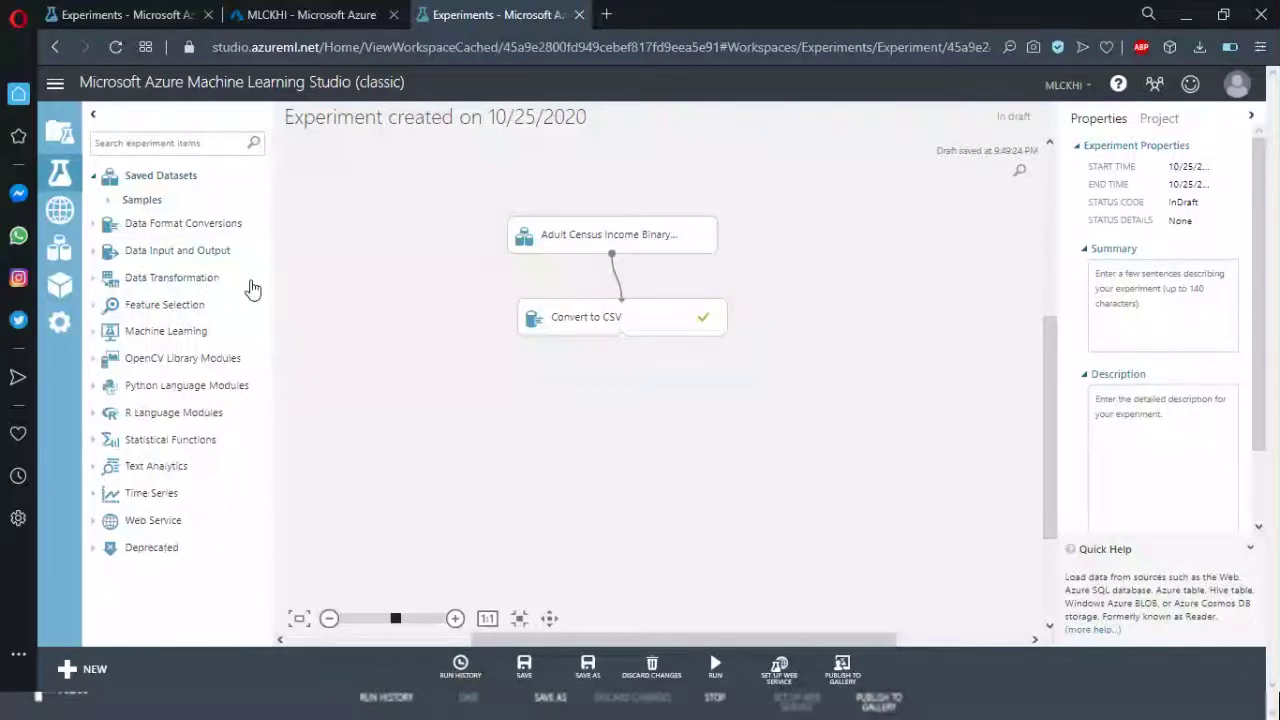
- Add the Flight on-time performance sample dataset to the experiment below Convert to CSV
{"action": "left_click", "coordinate": [110, 201]}
{"action": "scroll", "coordinate": [176, 400], "scroll_direction": "down", "scroll_amount": 3}
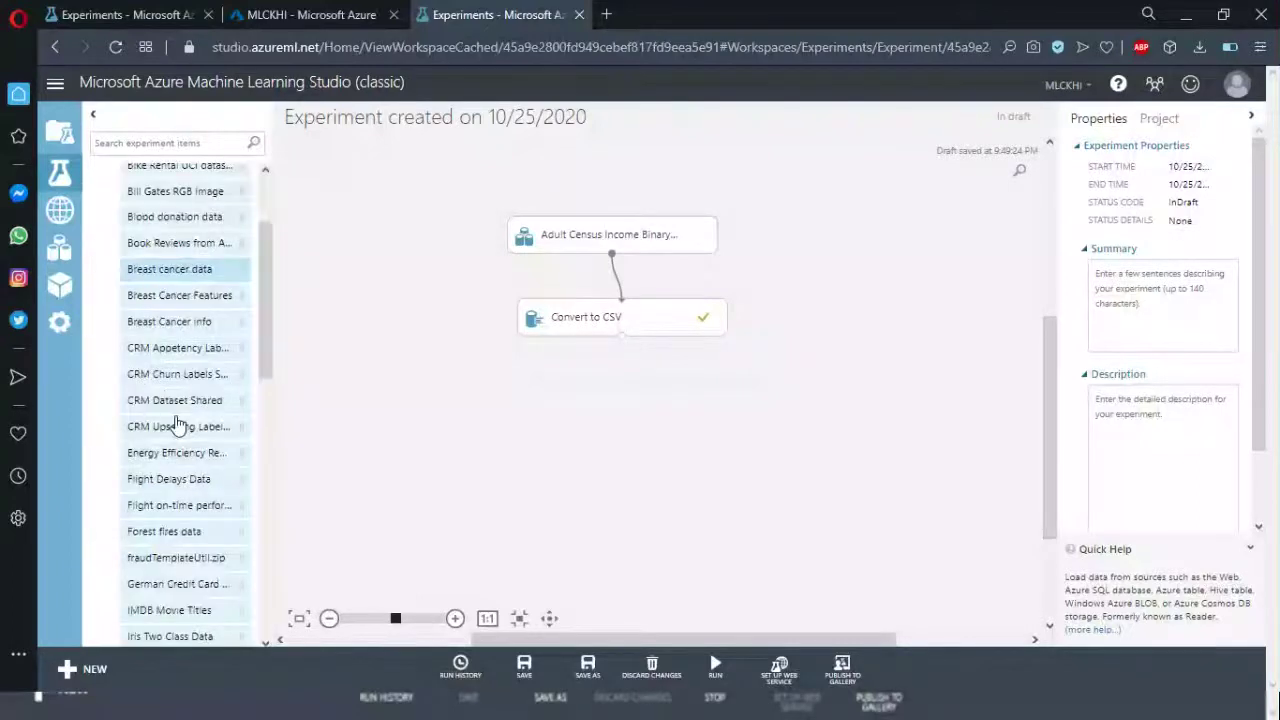
{"action": "scroll", "coordinate": [176, 424], "scroll_direction": "down", "scroll_amount": 3}
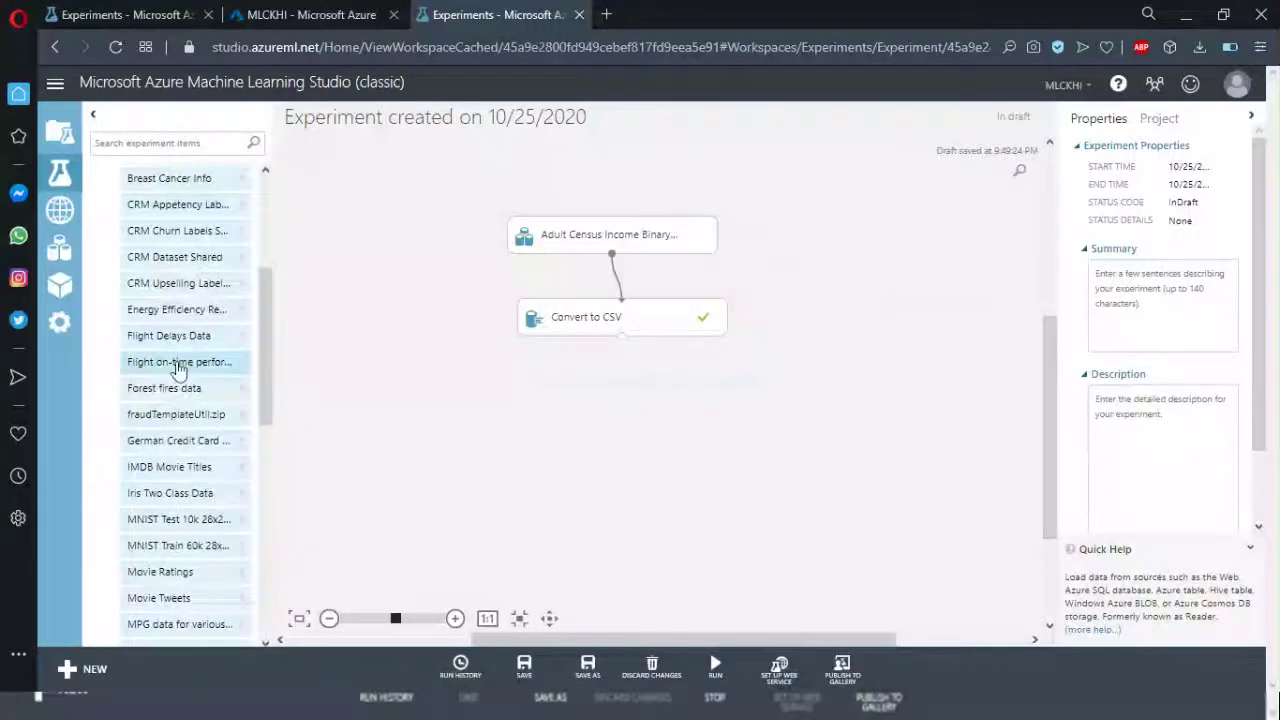
{"action": "left_click_drag", "start_coordinate": [178, 368], "coordinate": [648, 400]}
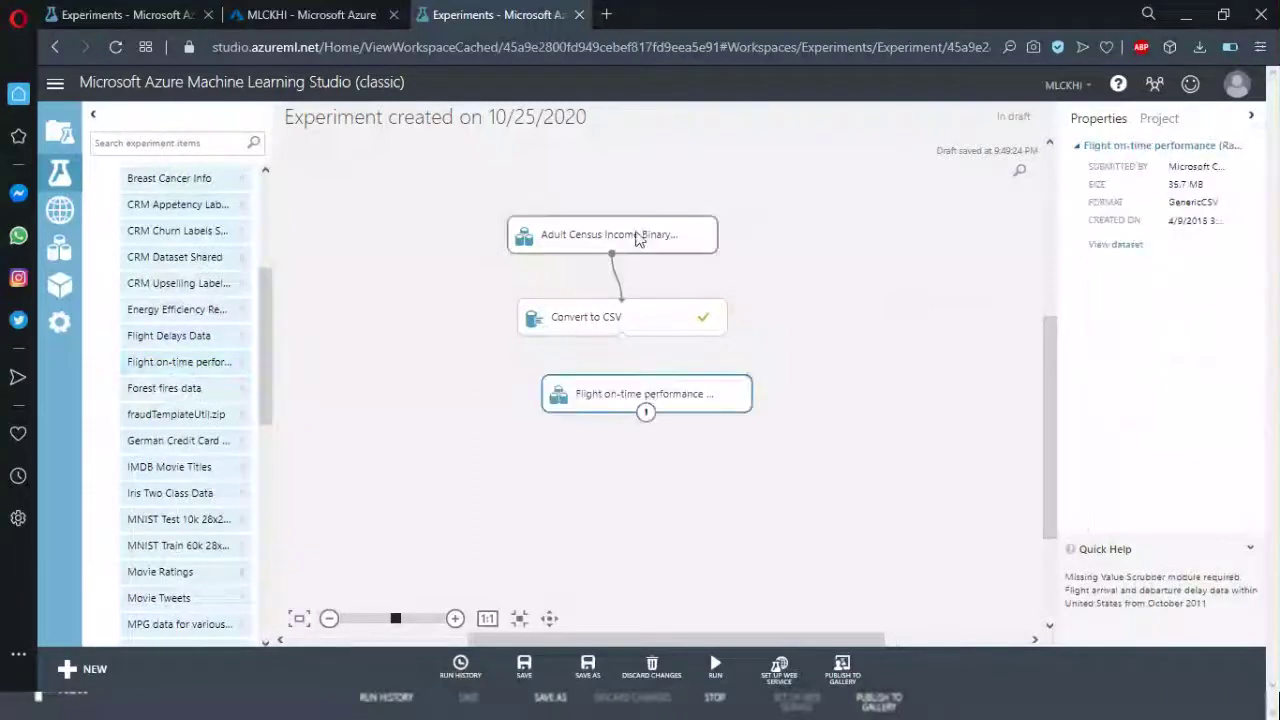
- Delete the Adult Census Income dataset and Convert to CSV module, and move the flight dataset up into their place
{"action": "left_click", "coordinate": [497, 355]}
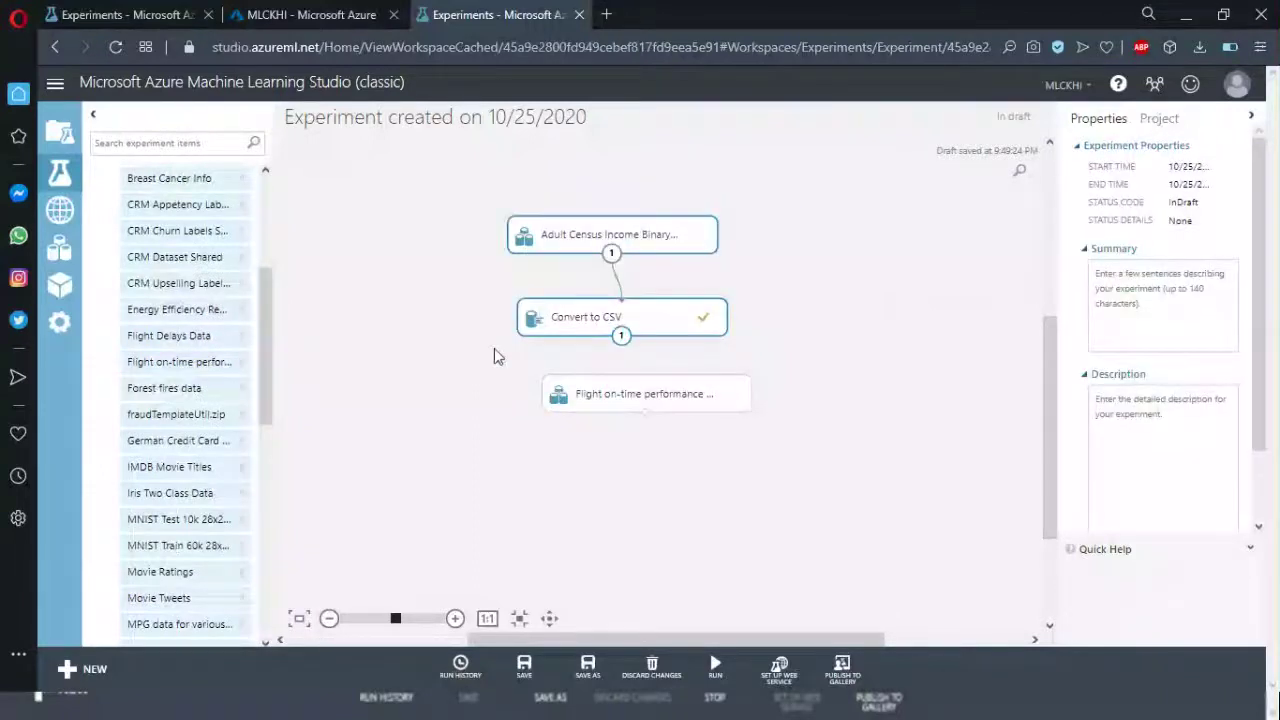
{"action": "key", "text": "Delete"}
{"action": "left_click_drag", "start_coordinate": [634, 391], "coordinate": [514, 254]}
- Visualize the Flight on-time performance dataset and examine the statistics and histogram of its Quarter column
{"action": "right_click", "coordinate": [521, 266]}
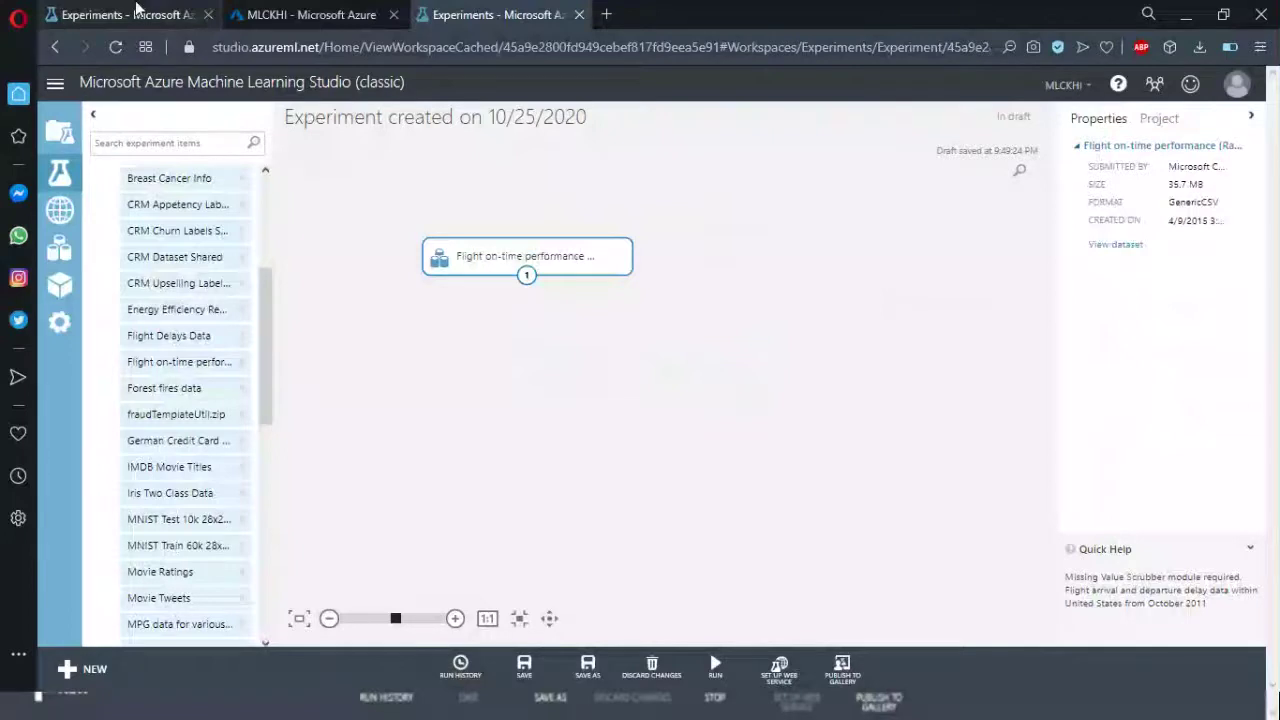
{"action": "left_click", "coordinate": [137, 12]}
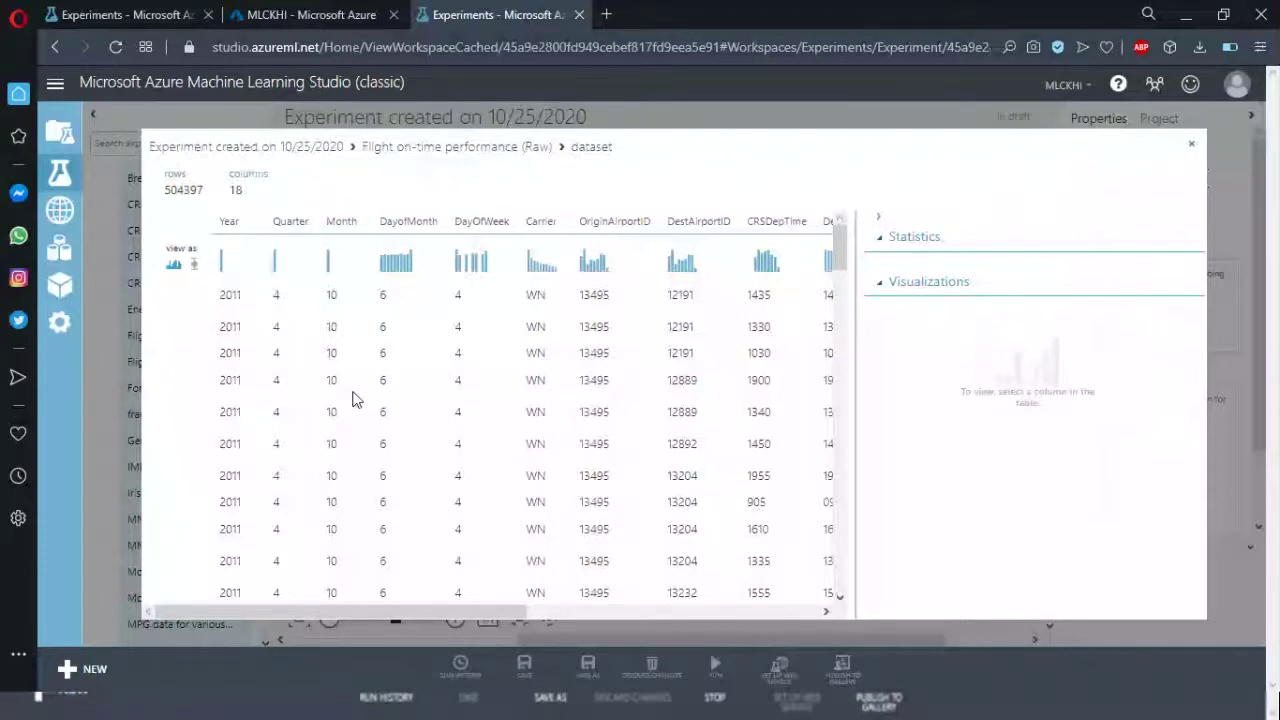
{"action": "key", "text": "Escape"}
{"action": "left_click", "coordinate": [525, 256]}
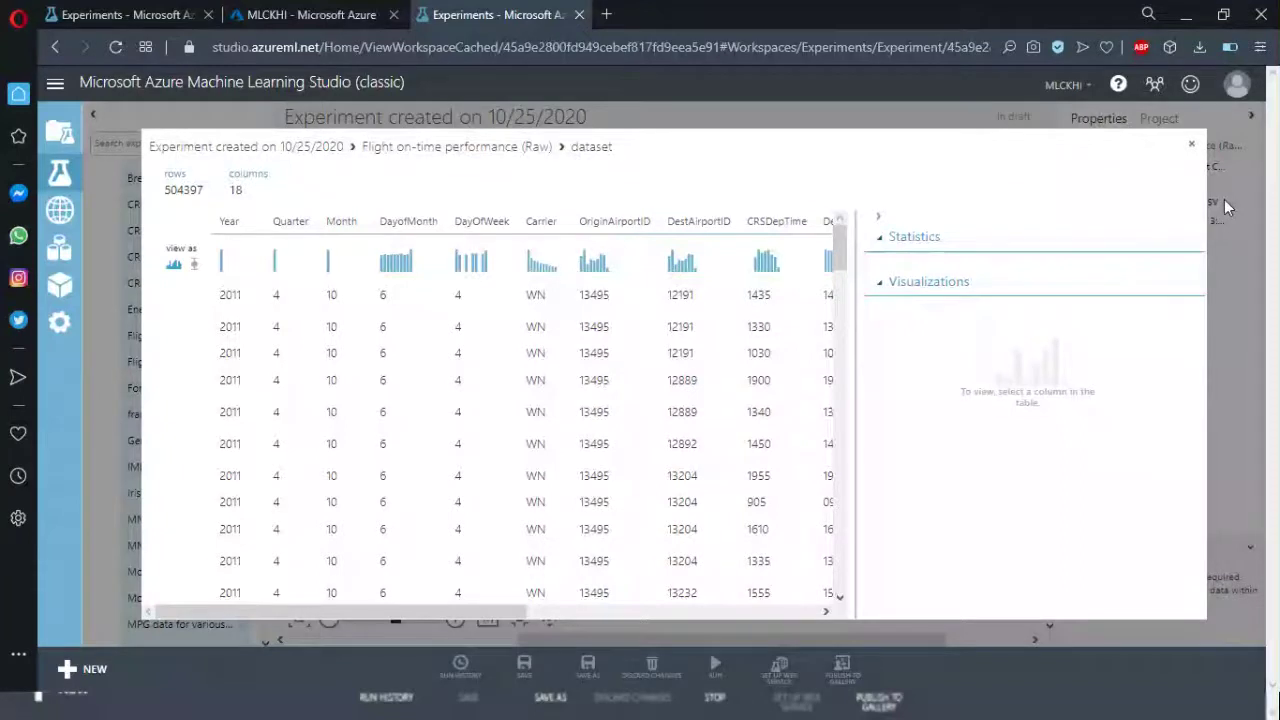
{"action": "left_click", "coordinate": [286, 234]}
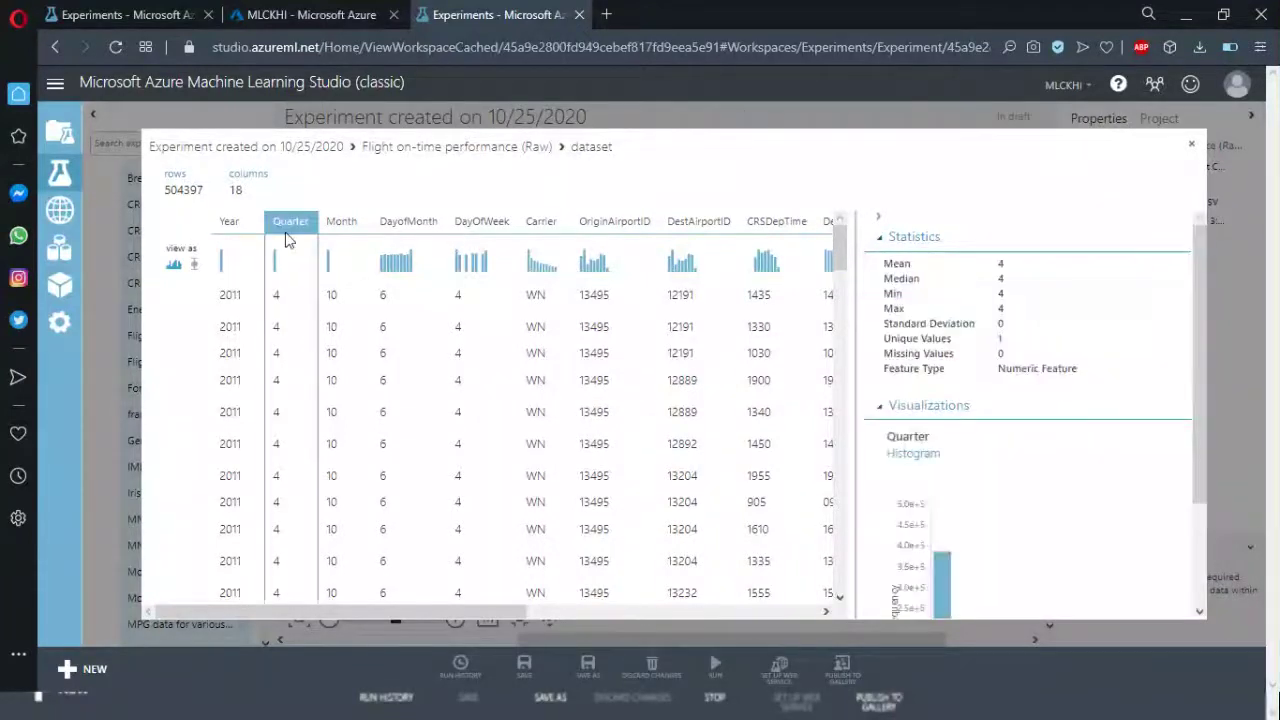